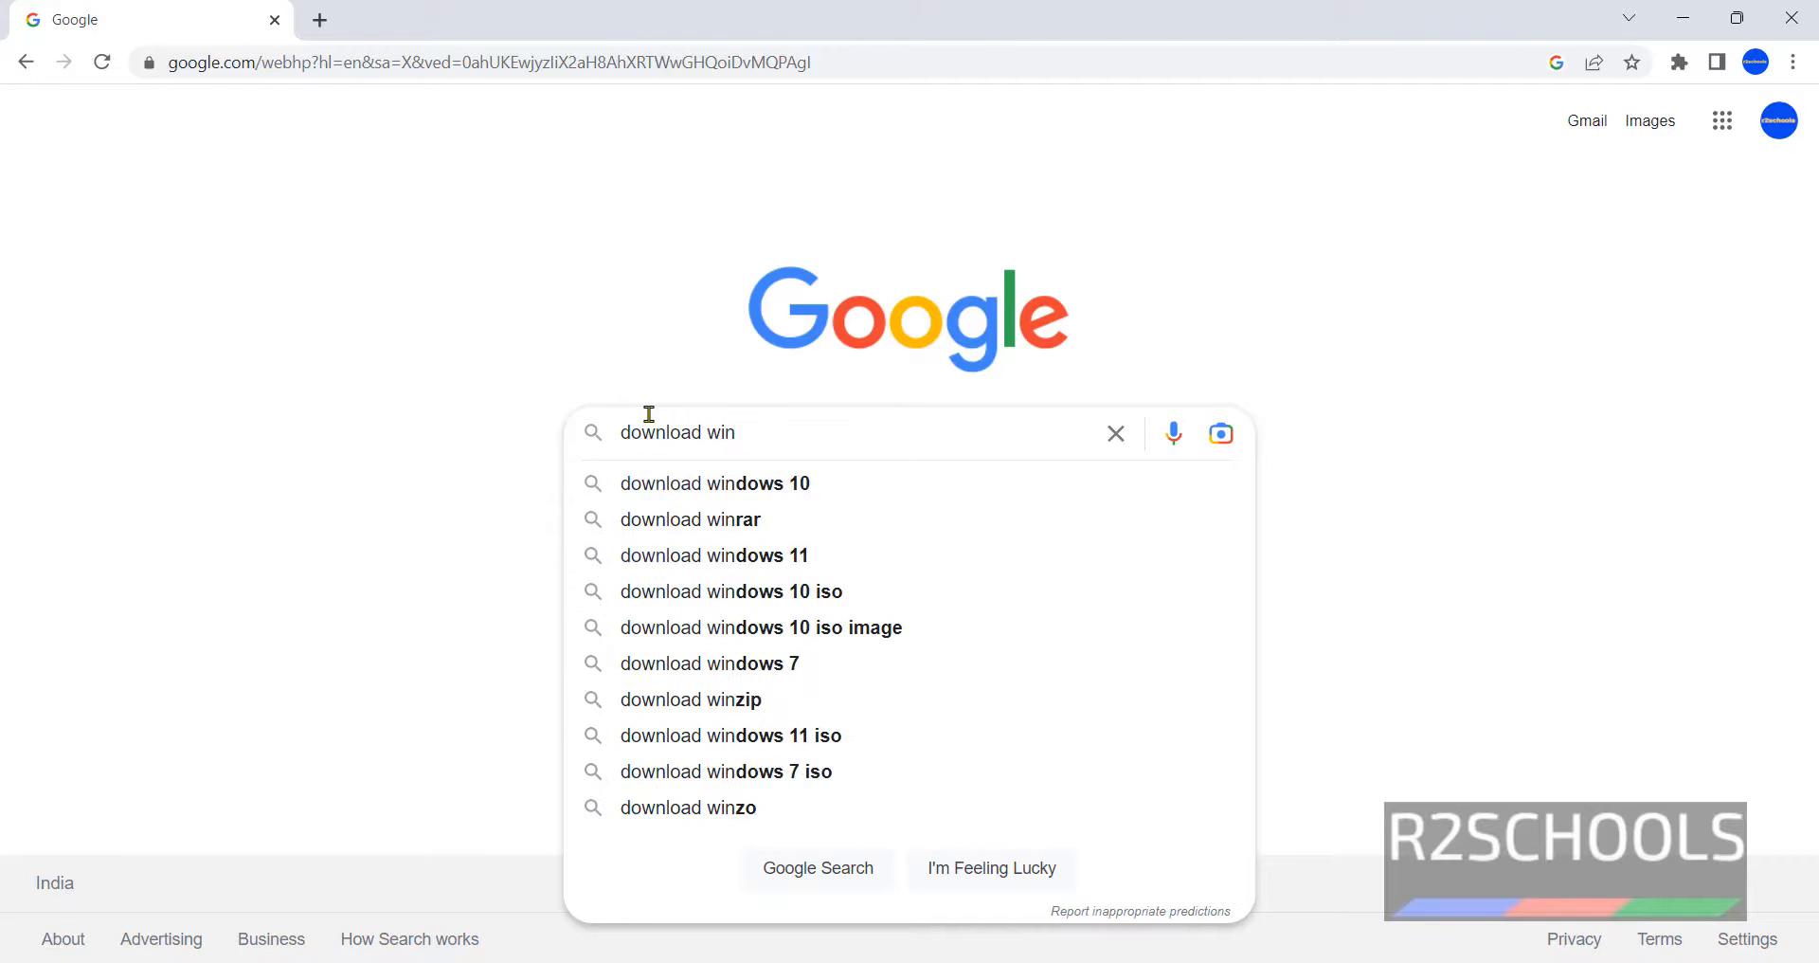
# - Search Google for 'download windows server 2022' and open the Microsoft Evaluation Center result
pyautogui.write('dows server 20')
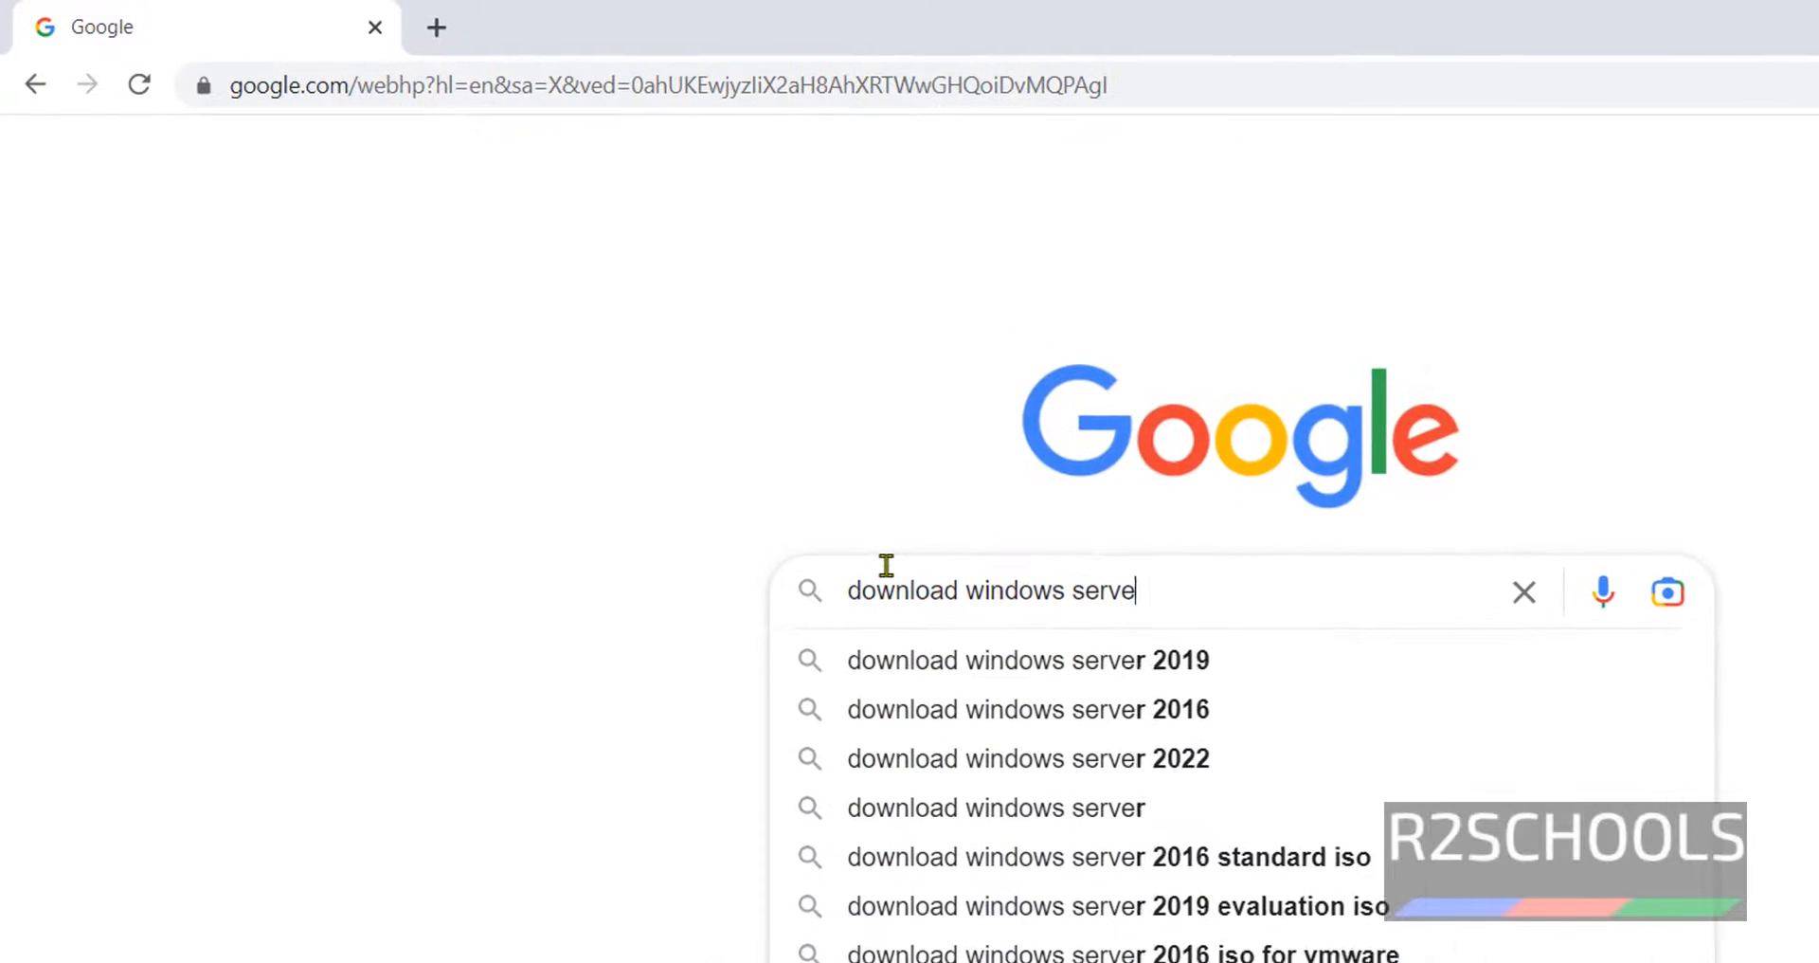
pyautogui.write('22')
pyautogui.press('Return')
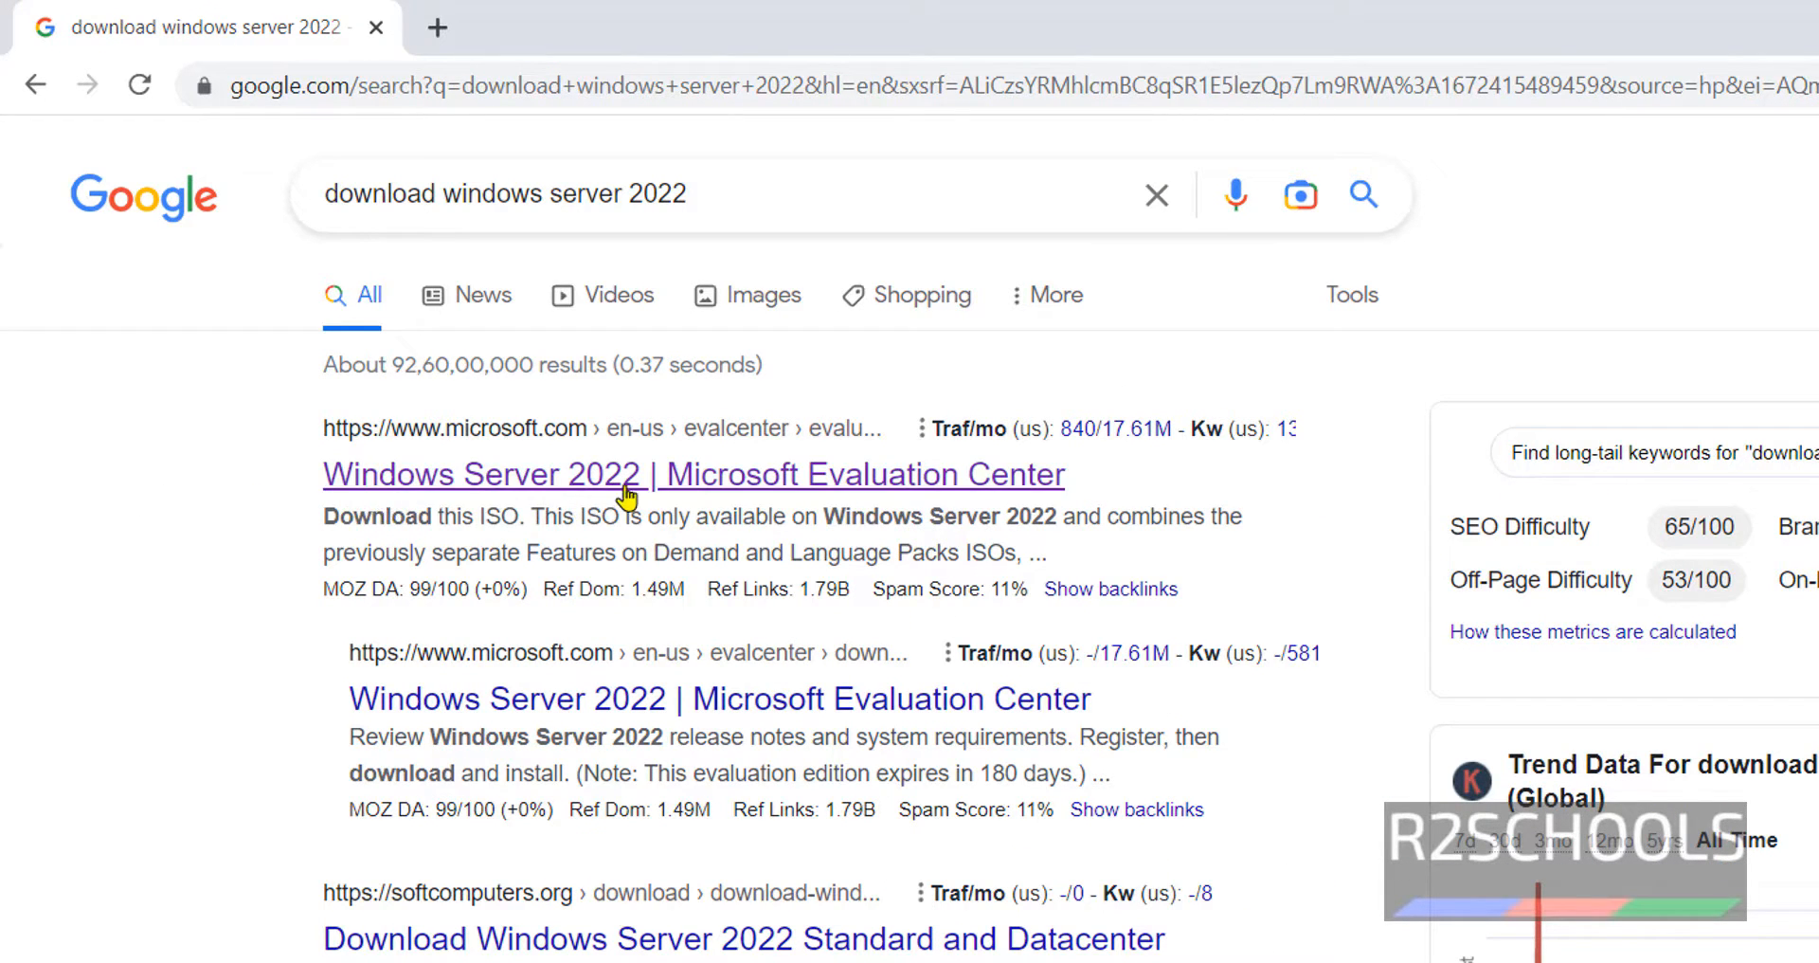
pyautogui.click(865, 491)
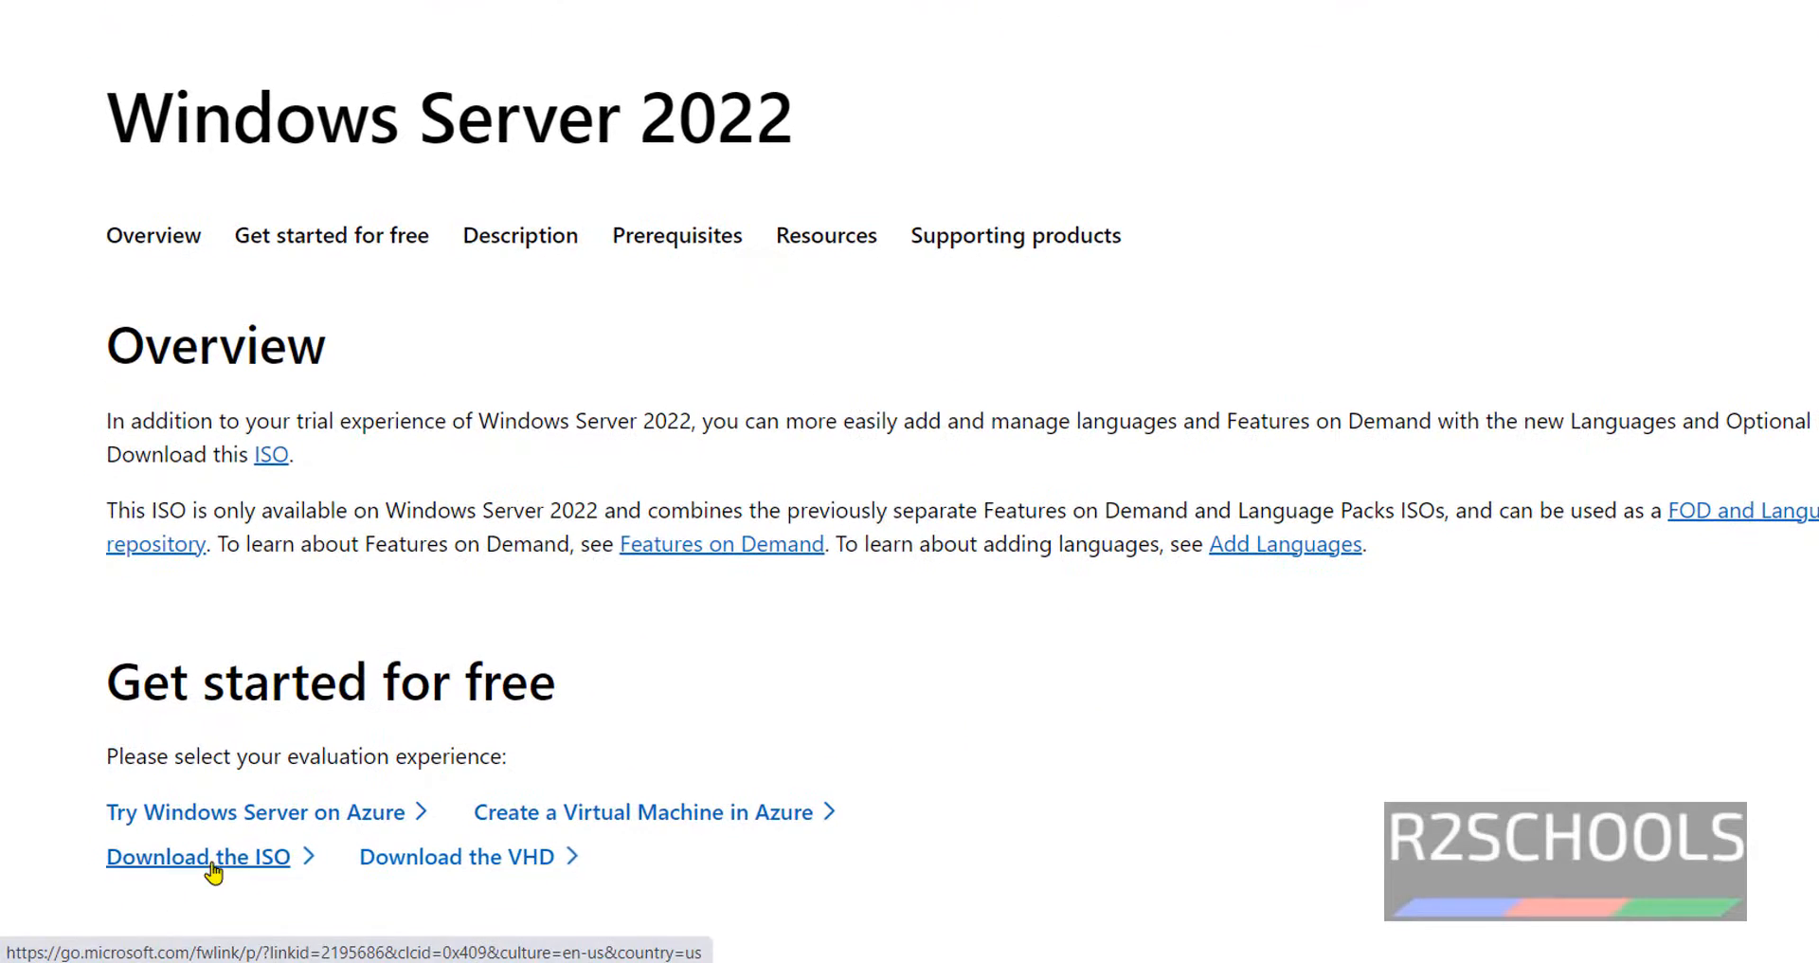
# - Choose 'Download the ISO' under 'Get started for free' to open the trial registration form
pyautogui.scroll(-4, 743, 601)
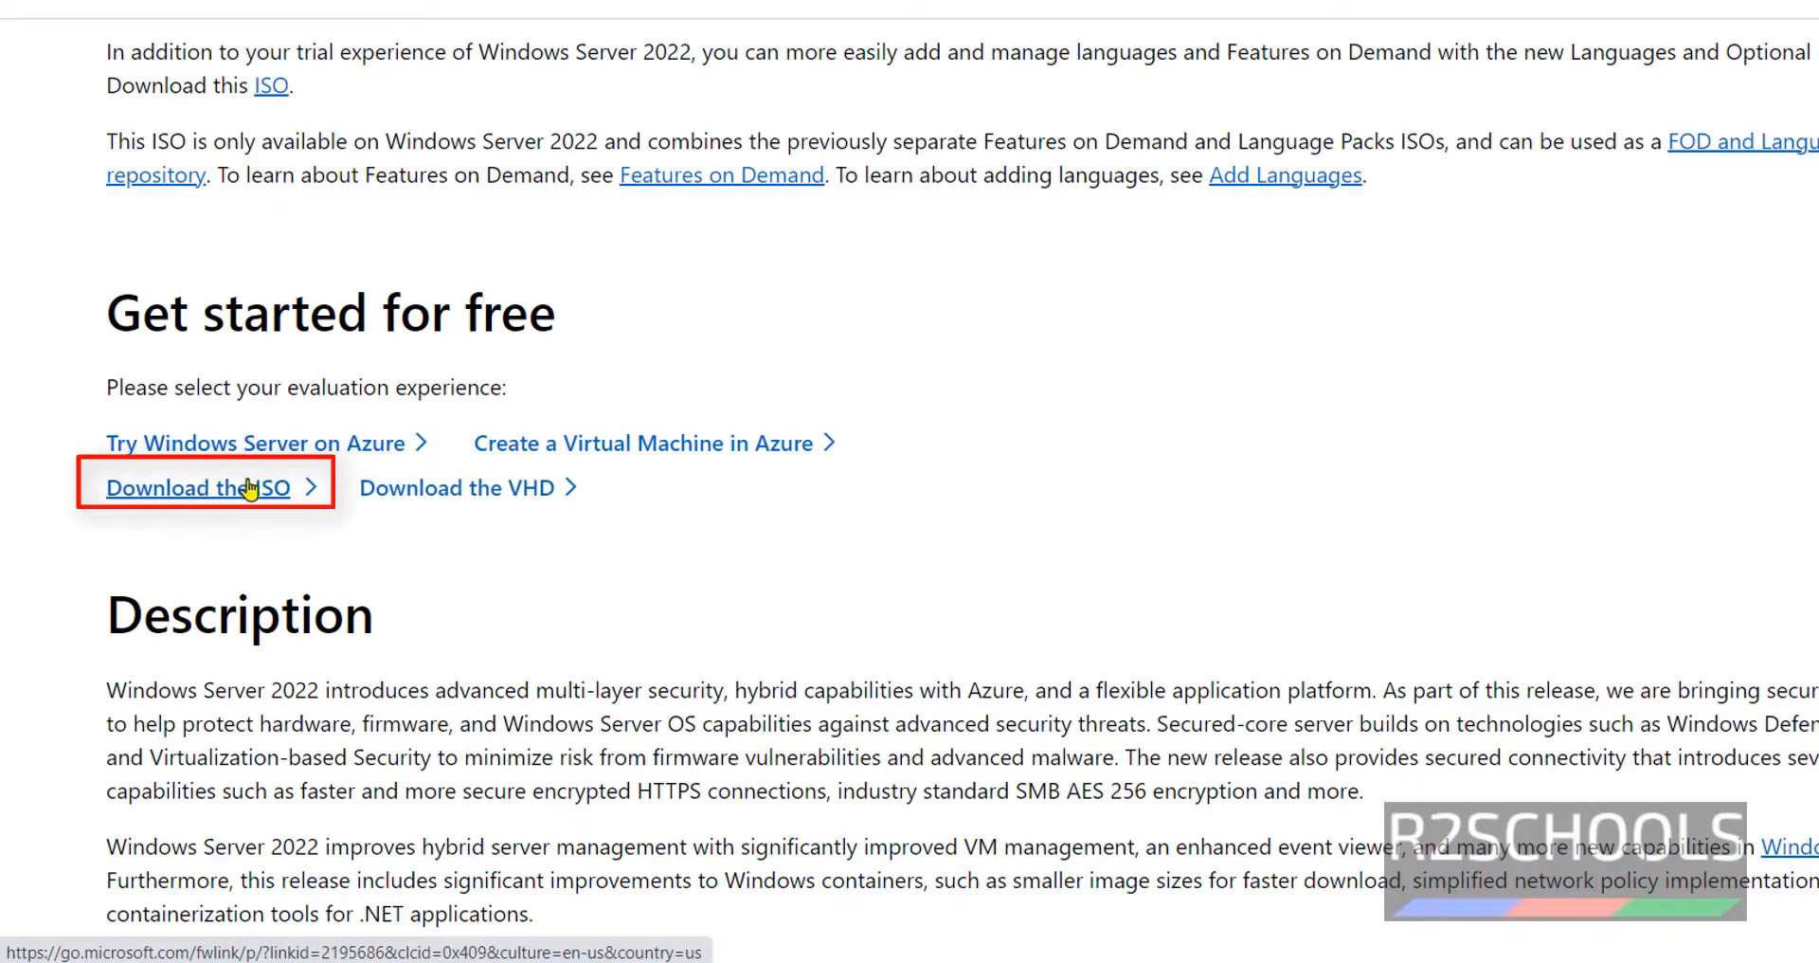
pyautogui.click(249, 489)
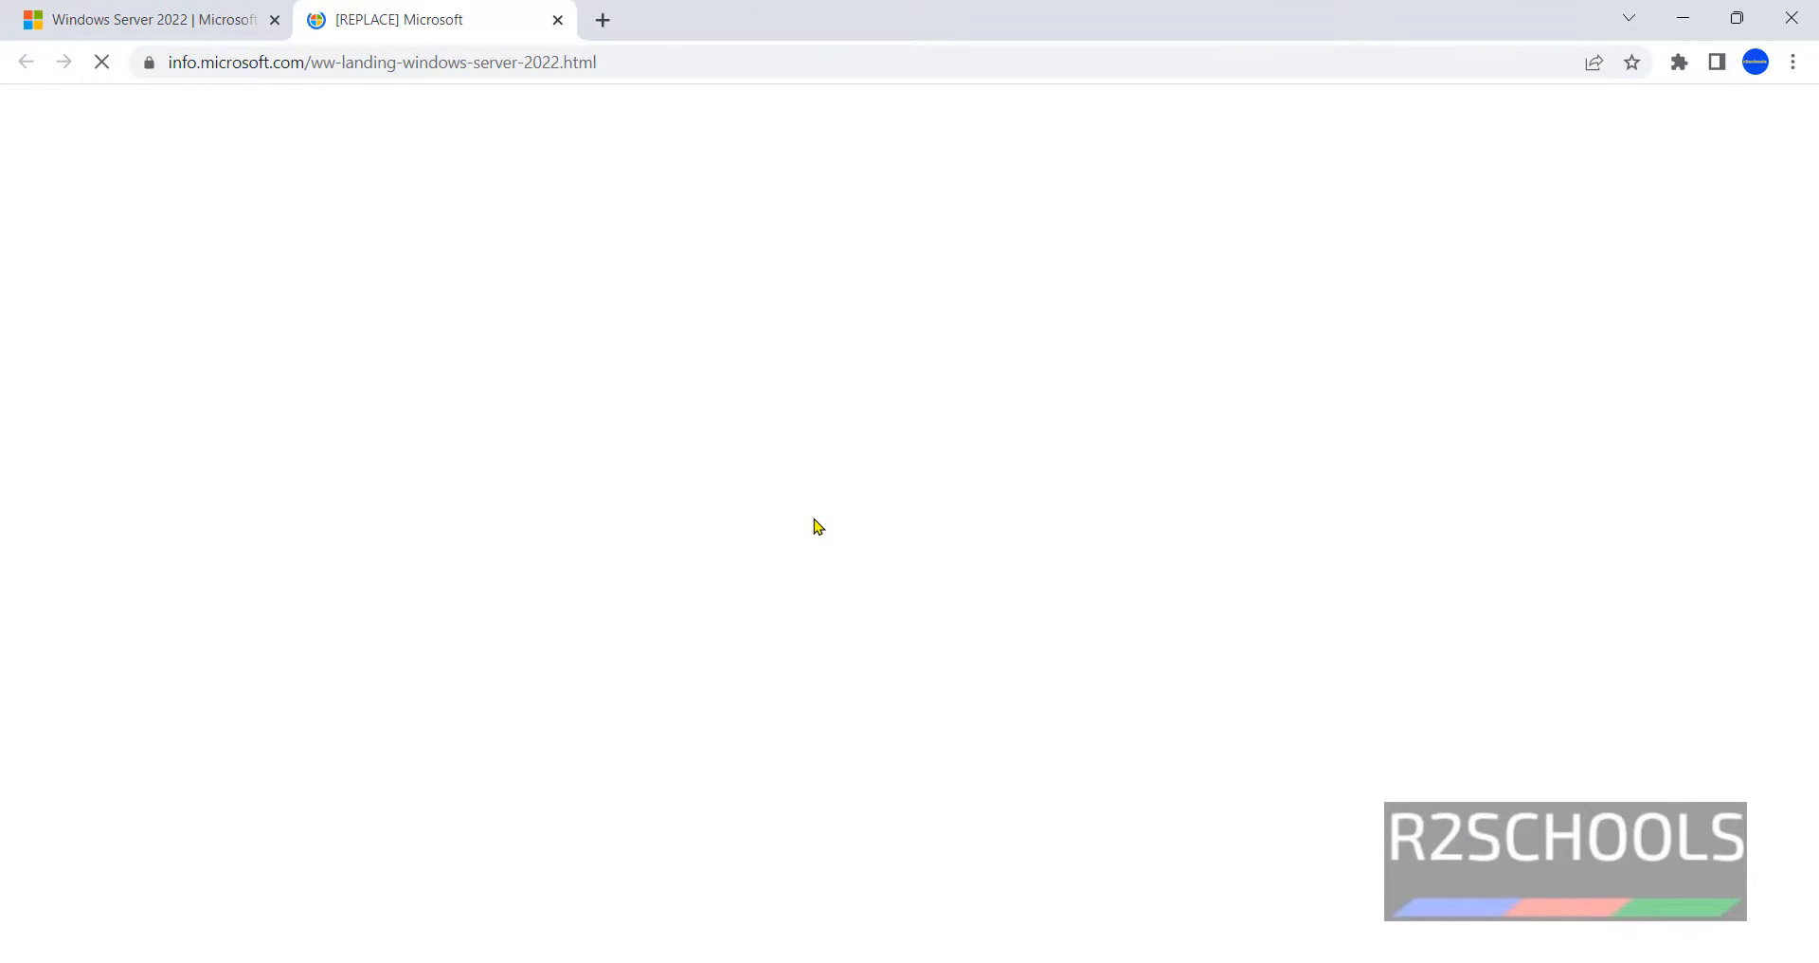
pyautogui.scroll(-4, 986, 609)
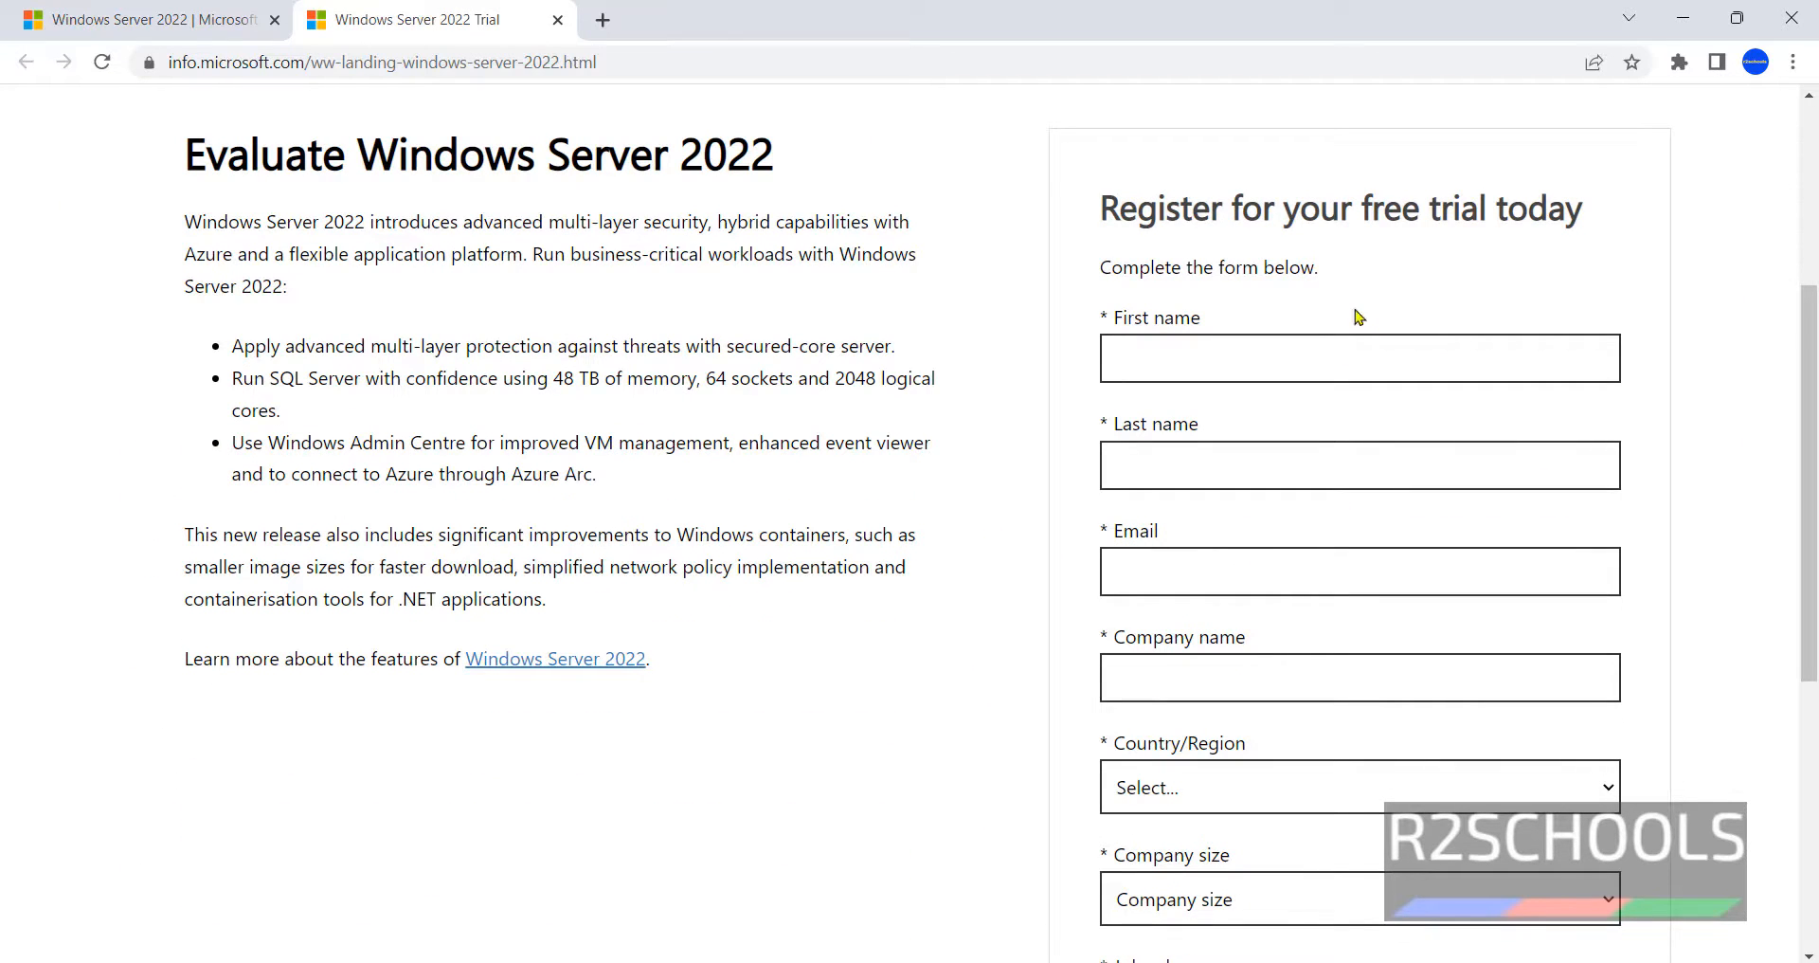
# - Fill in the trial form's first name, last name, e-mail address and company name
pyautogui.click(1305, 345)
pyautogui.click(1260, 429)
pyautogui.click(1236, 472)
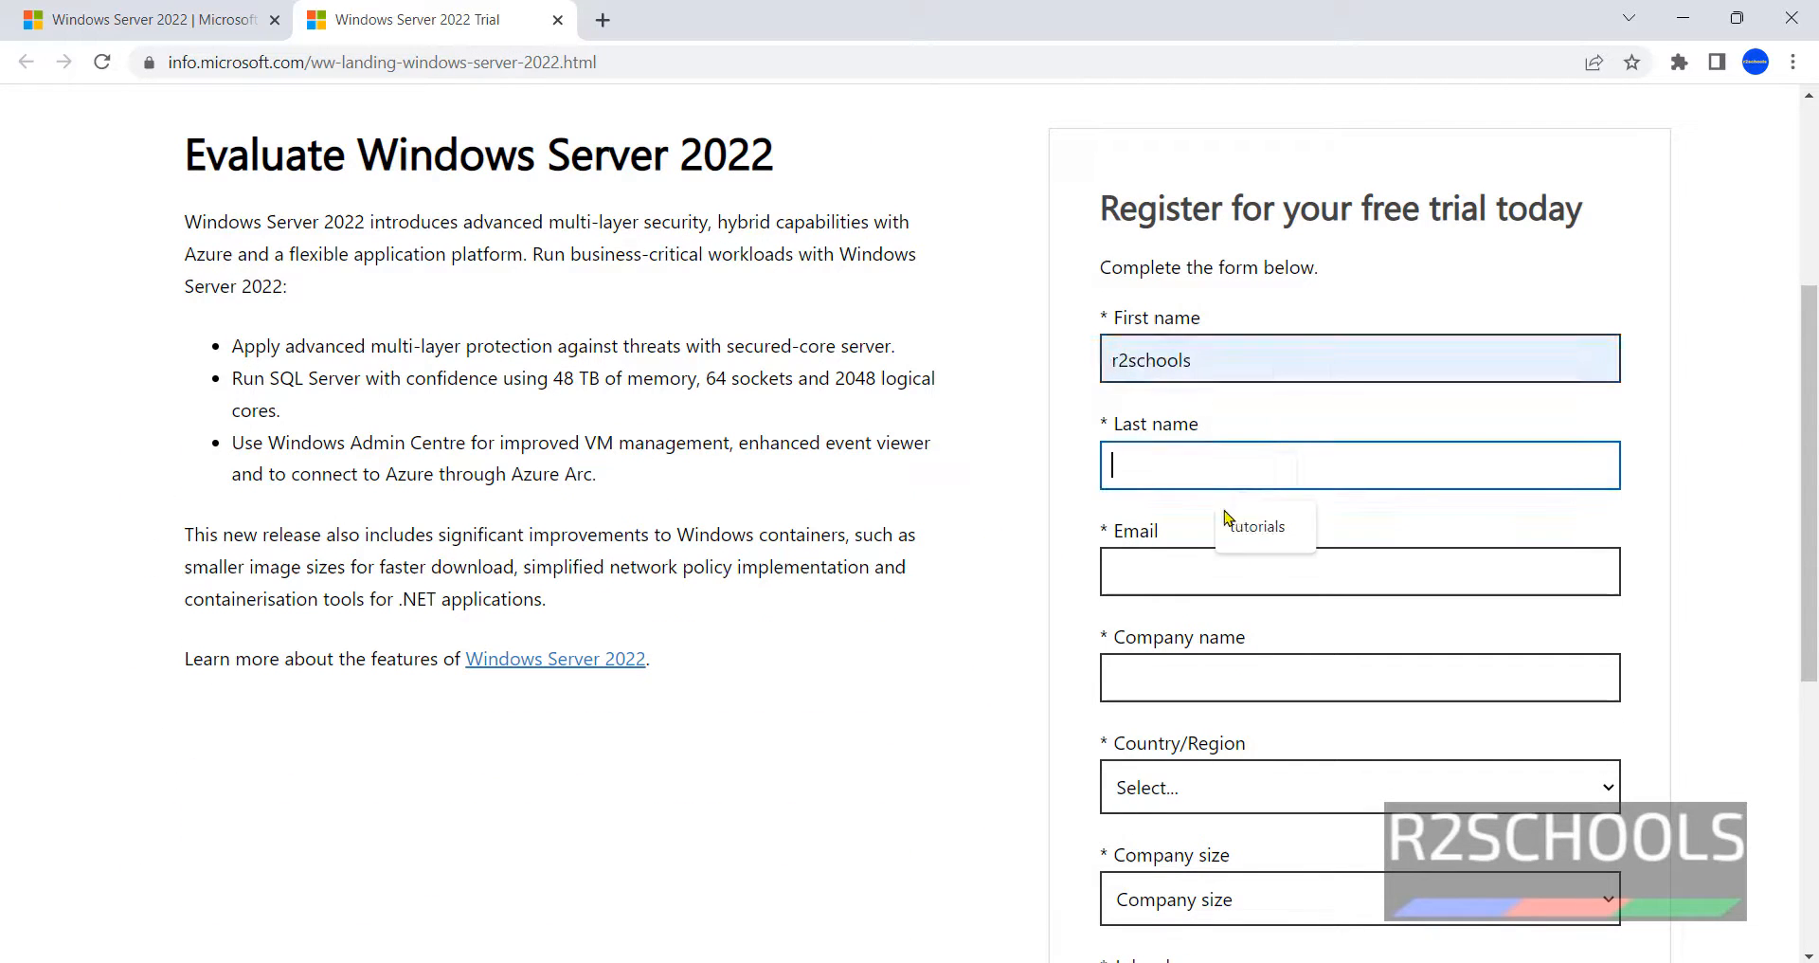
pyautogui.click(1229, 528)
pyautogui.click(1374, 574)
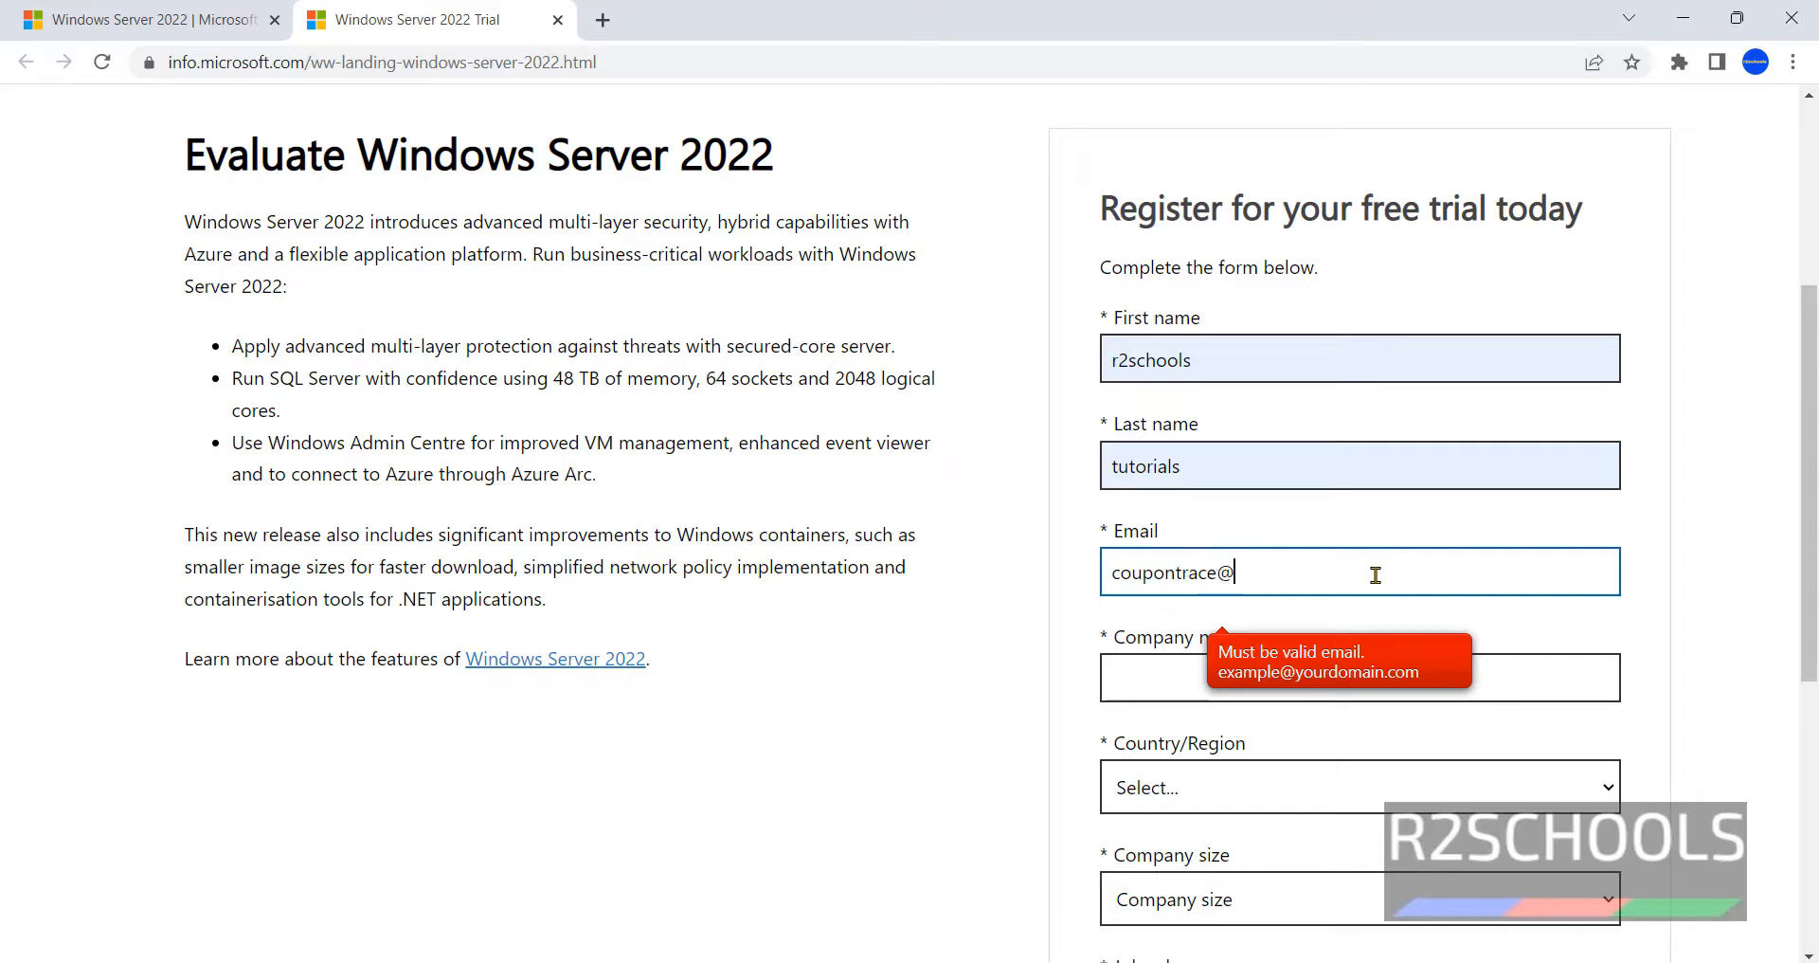
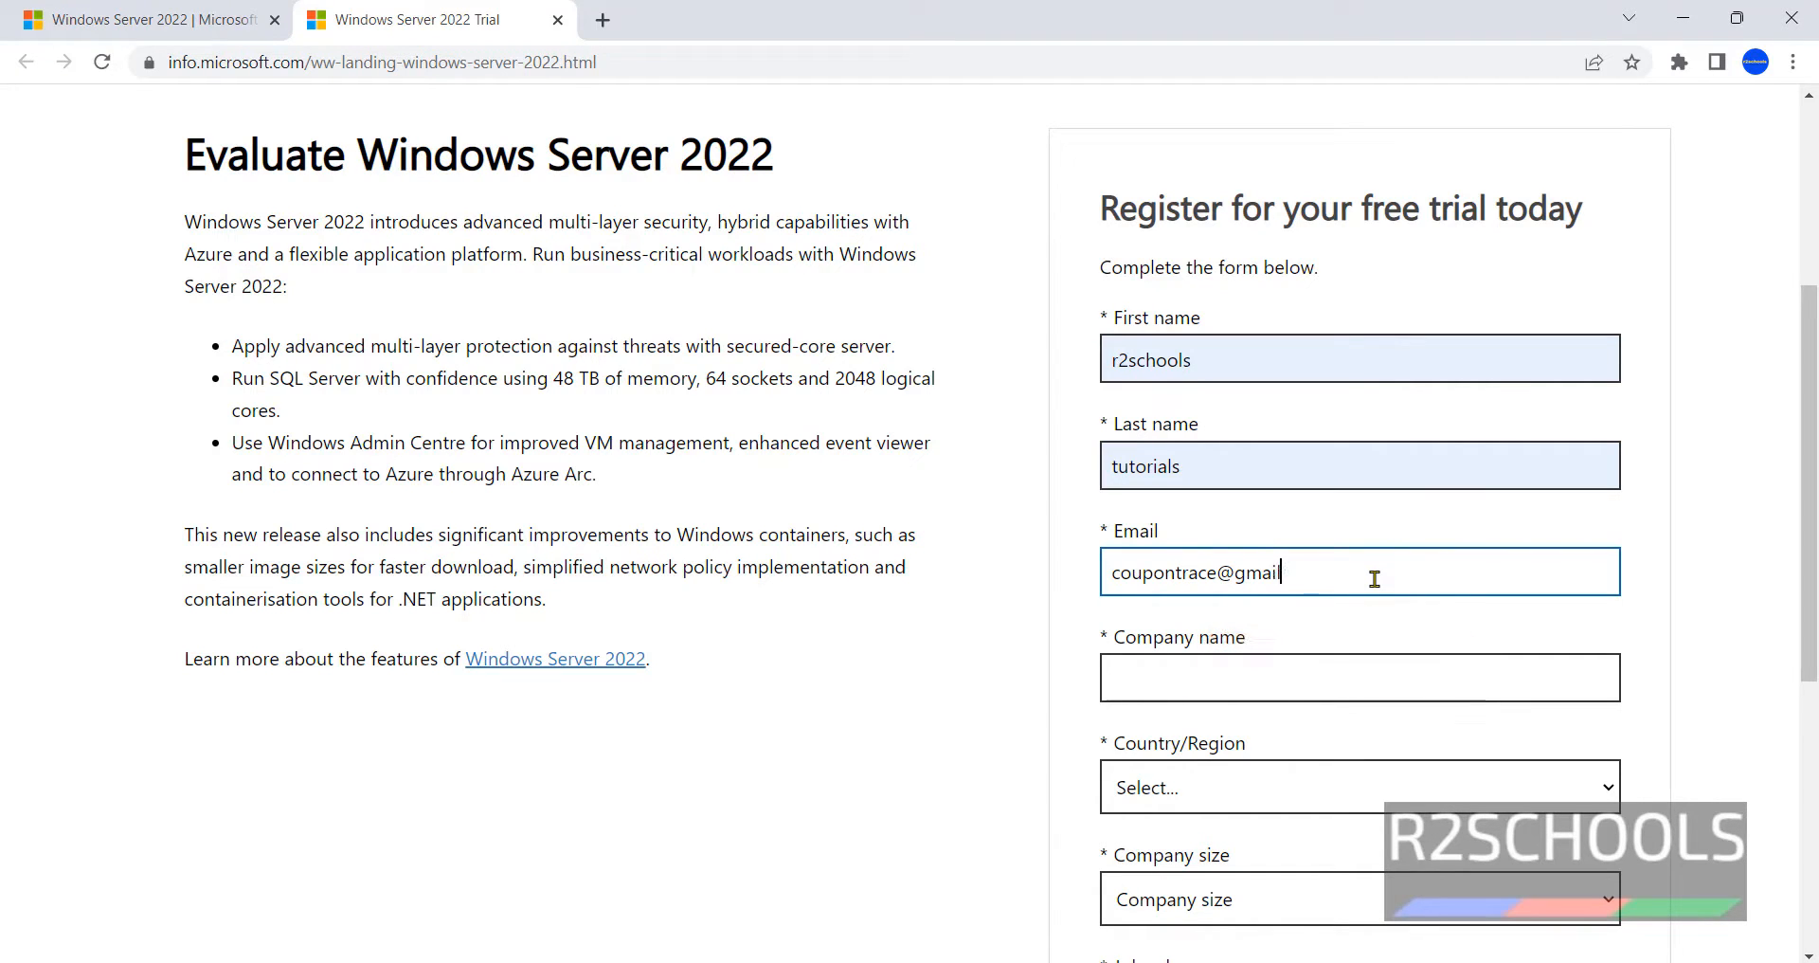
pyautogui.click(1231, 677)
pyautogui.click(1279, 732)
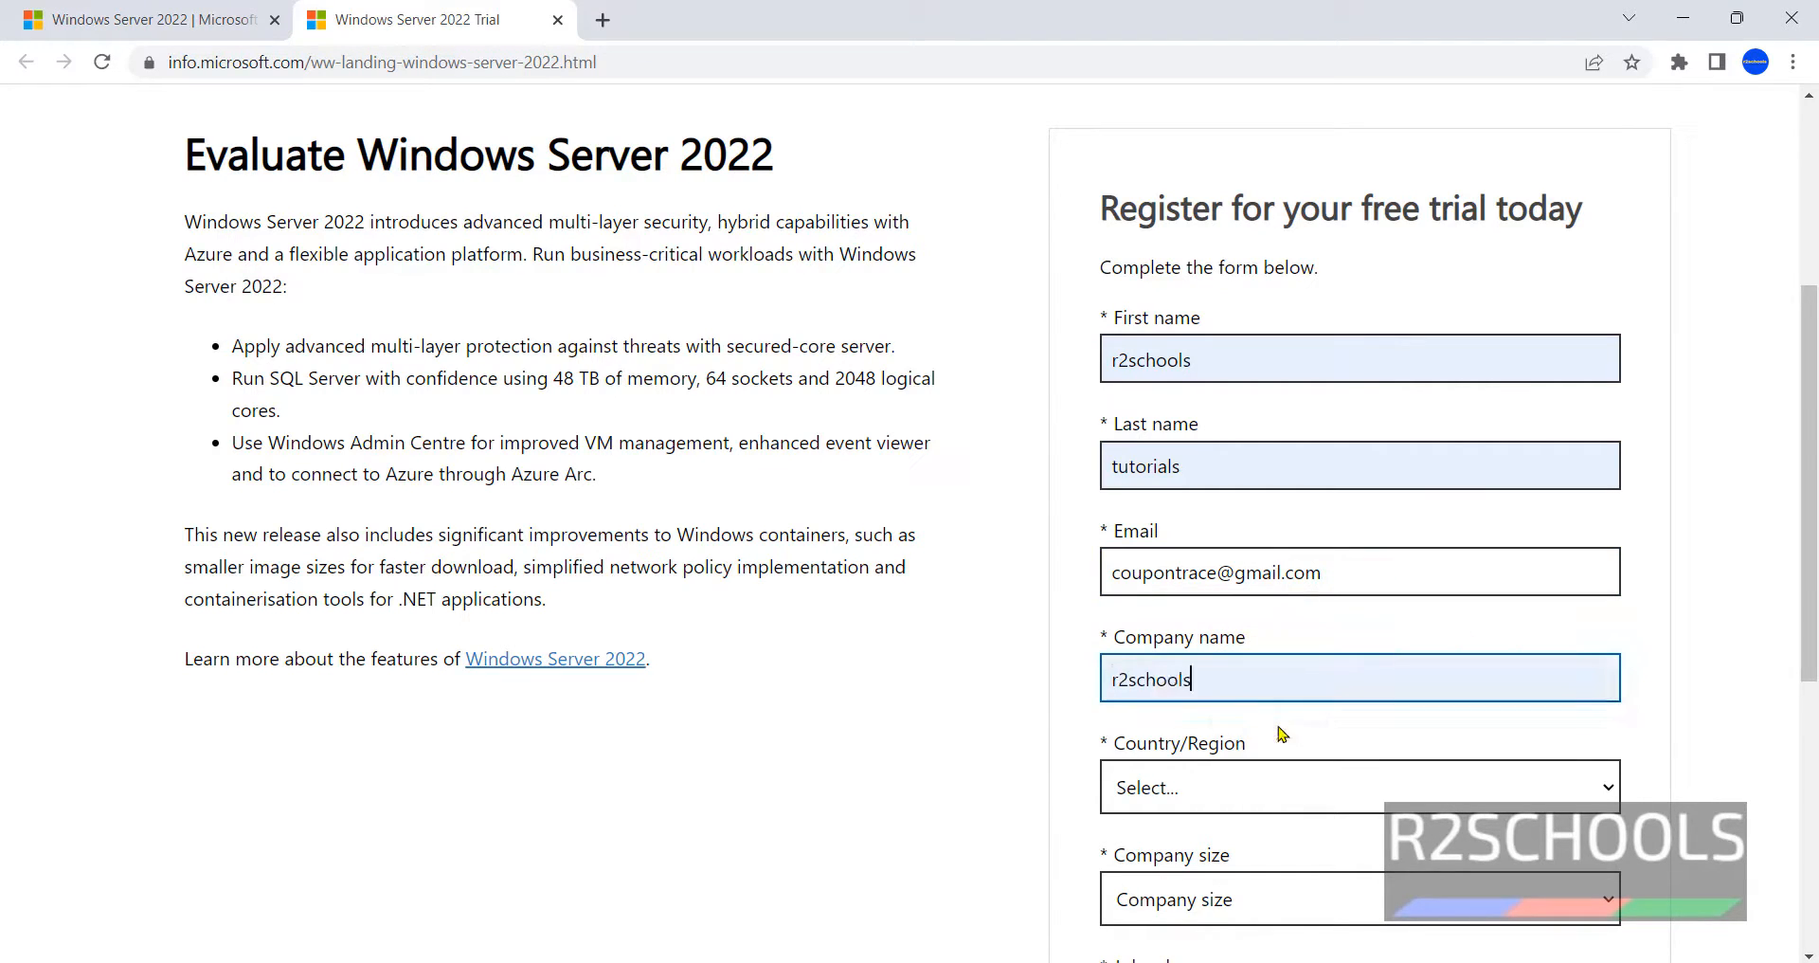
# - Set the country to India and company size to 1, and pick the phone country code
pyautogui.click(1277, 796)
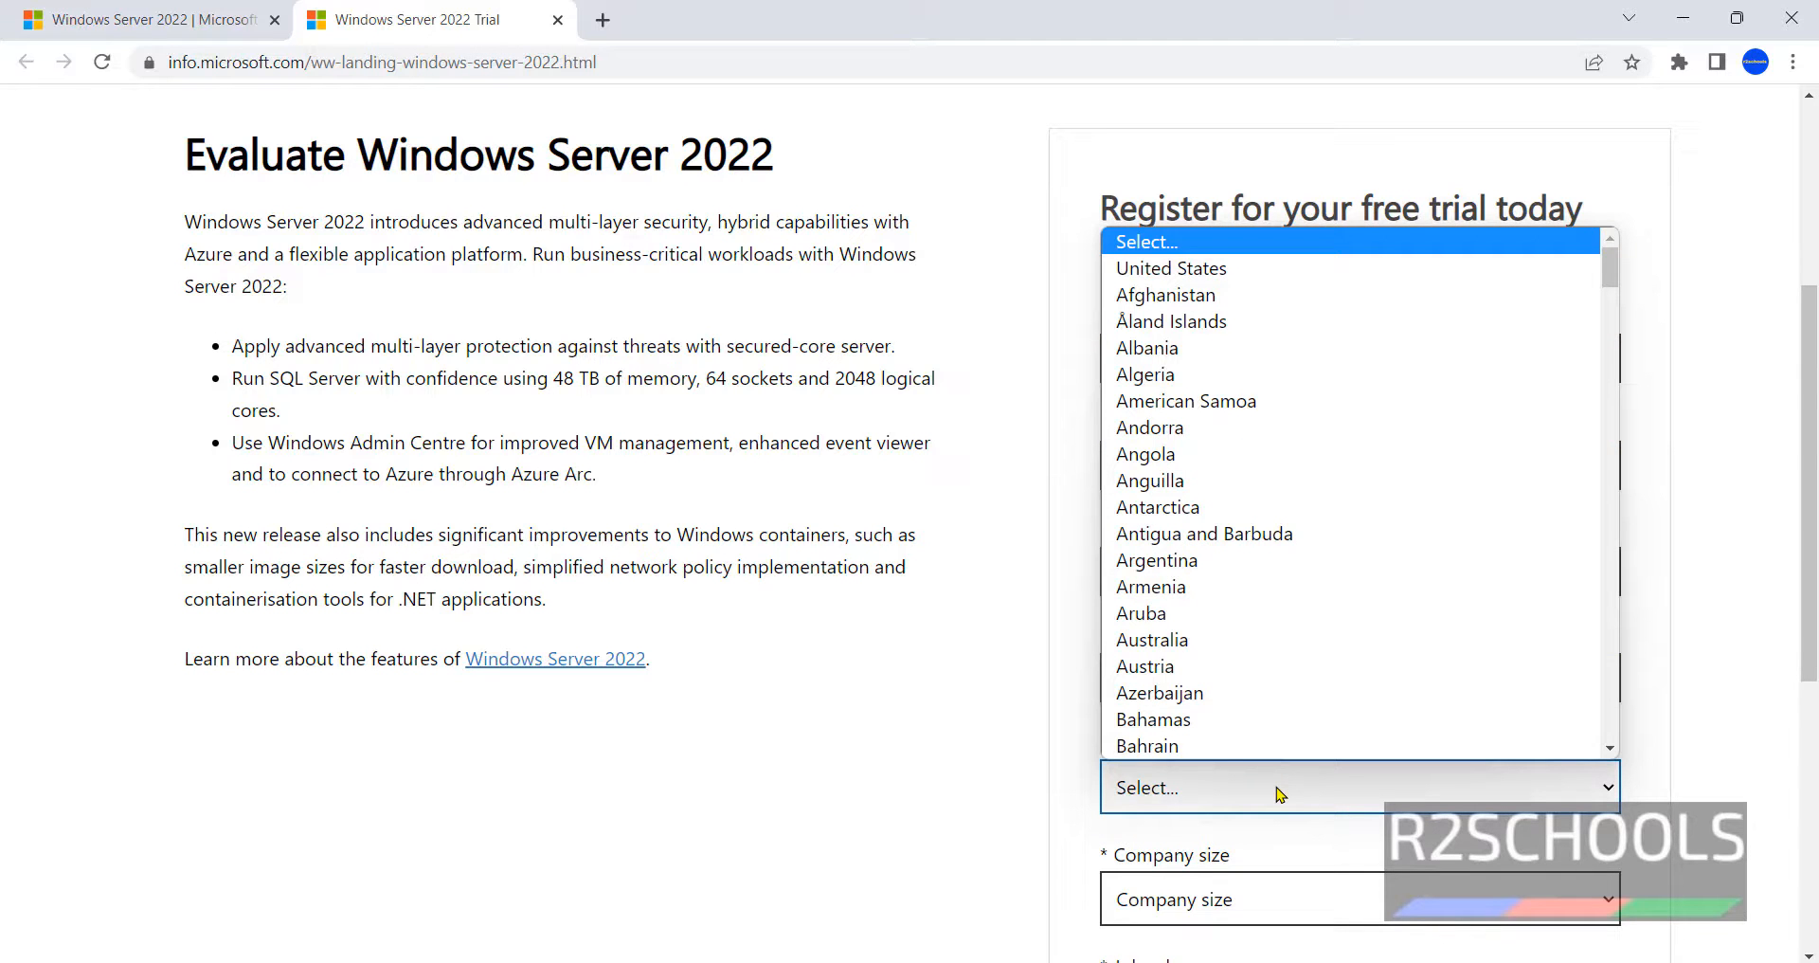
pyautogui.press('i')
pyautogui.press('n')
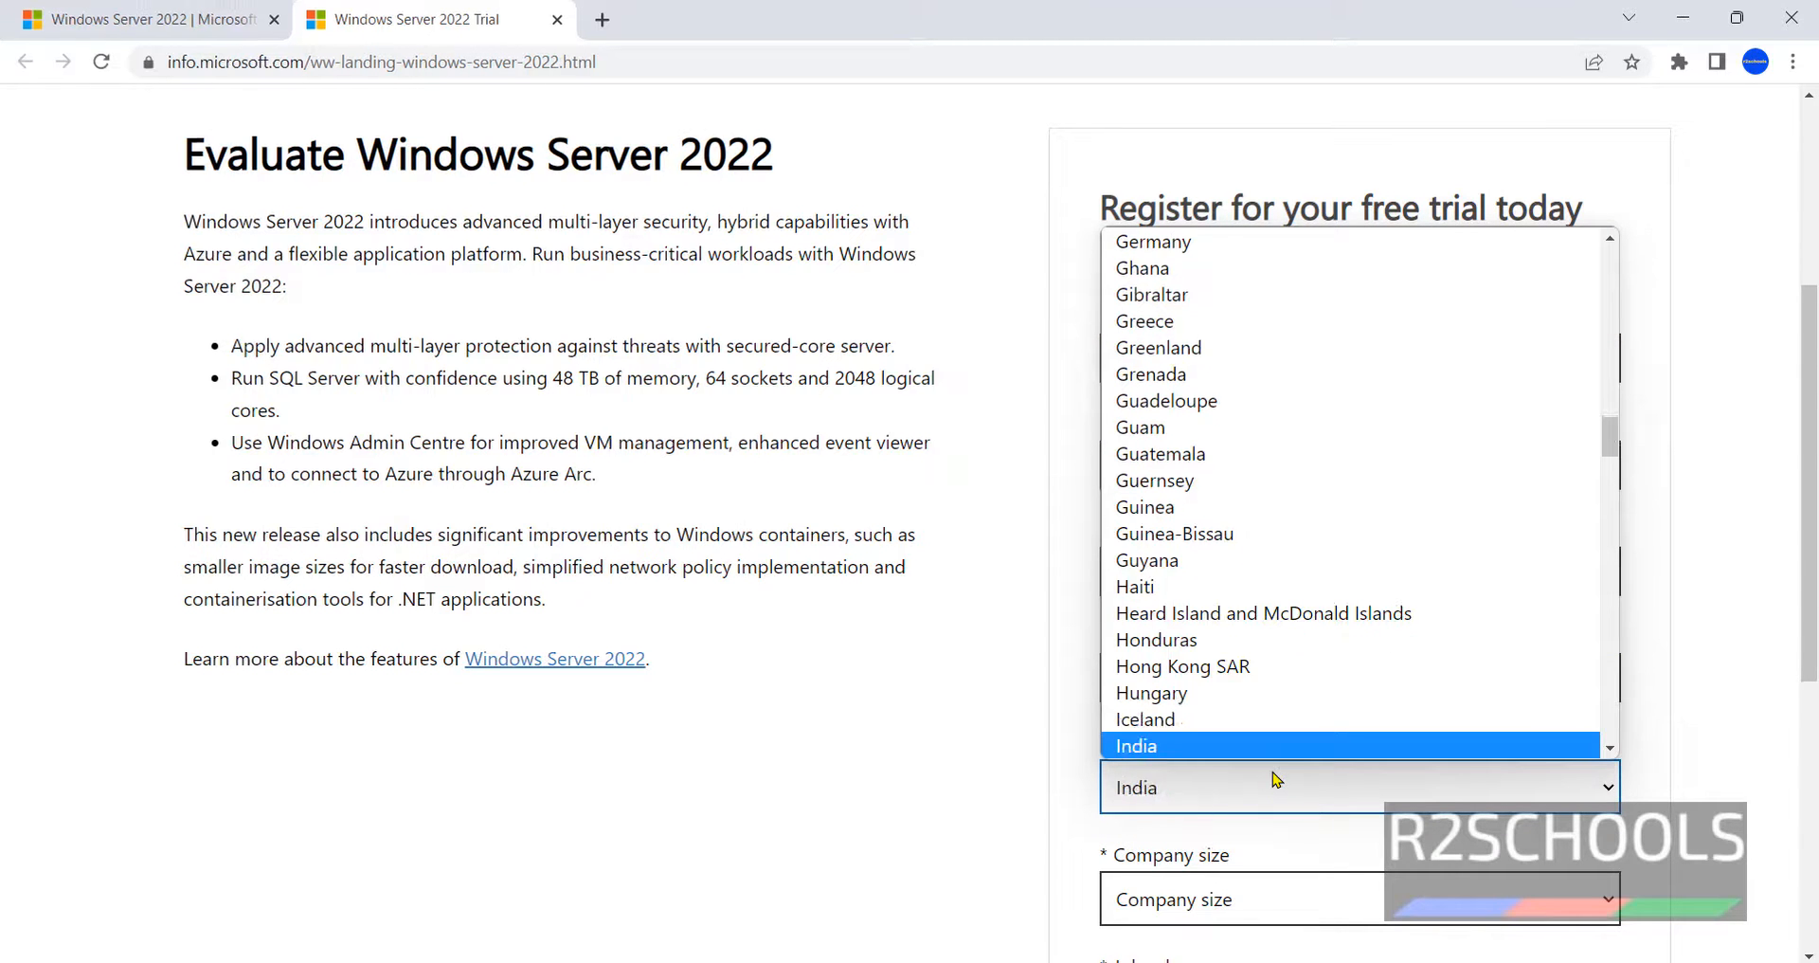
pyautogui.press('Return')
pyautogui.click(1140, 893)
pyautogui.click(1089, 753)
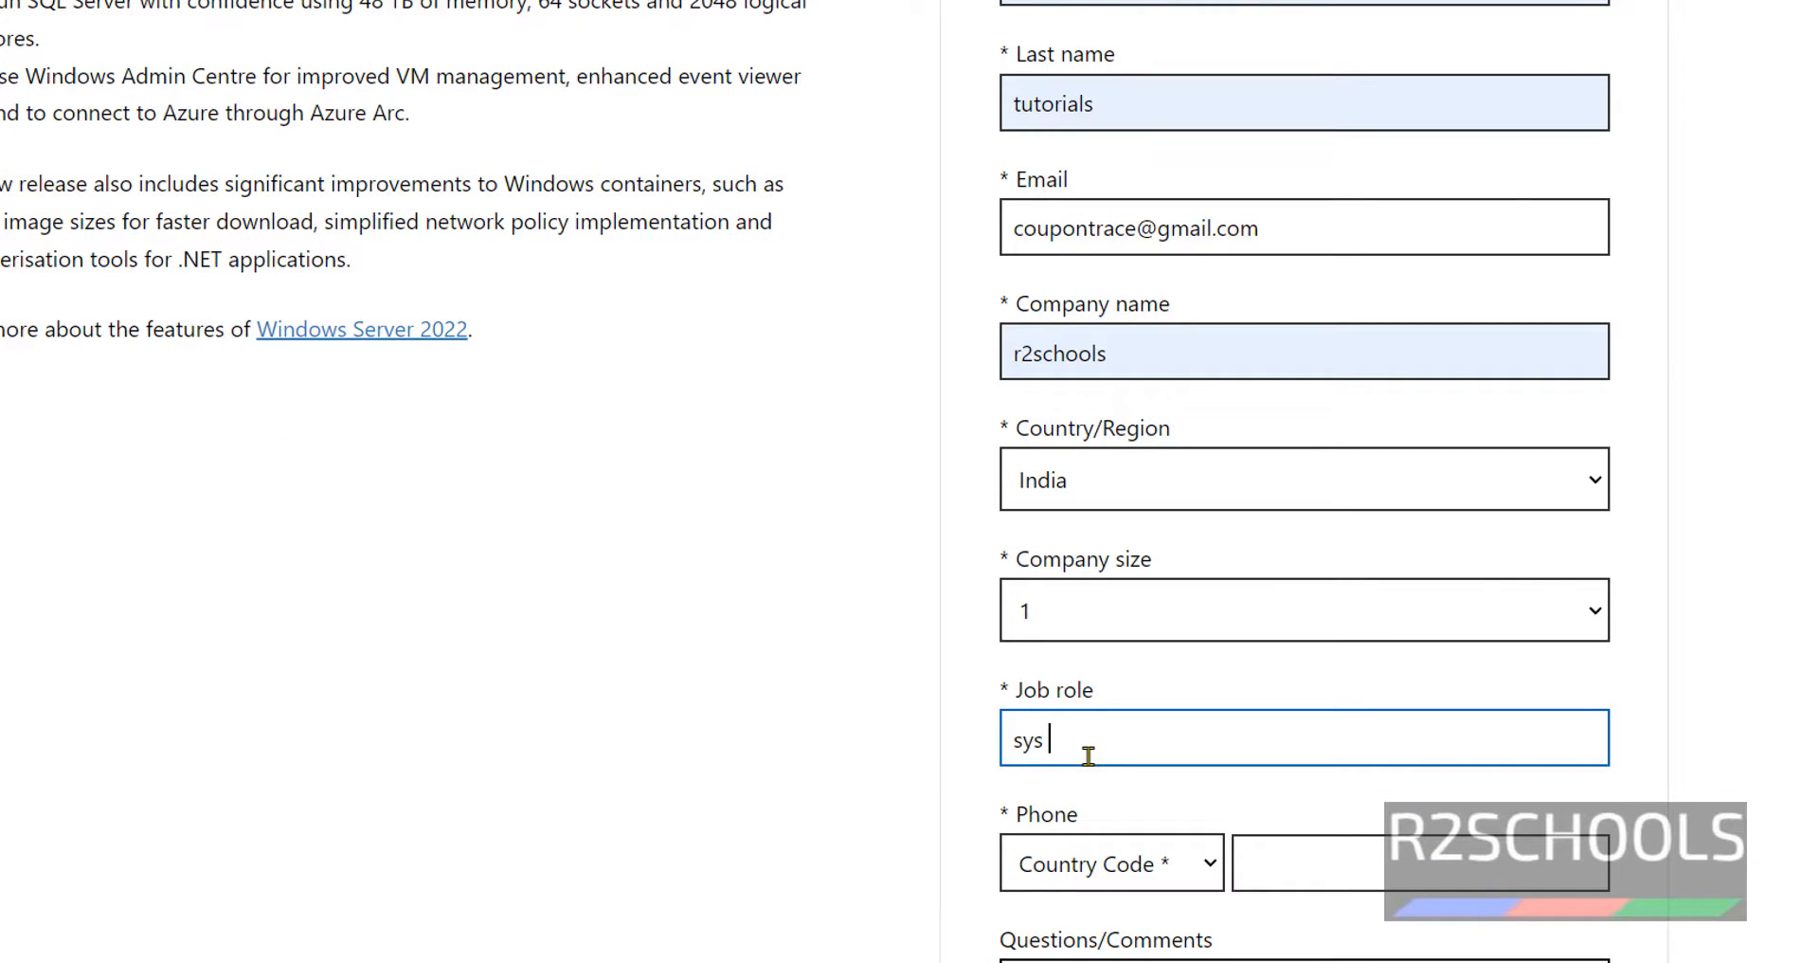
pyautogui.scroll(-3, 1125, 812)
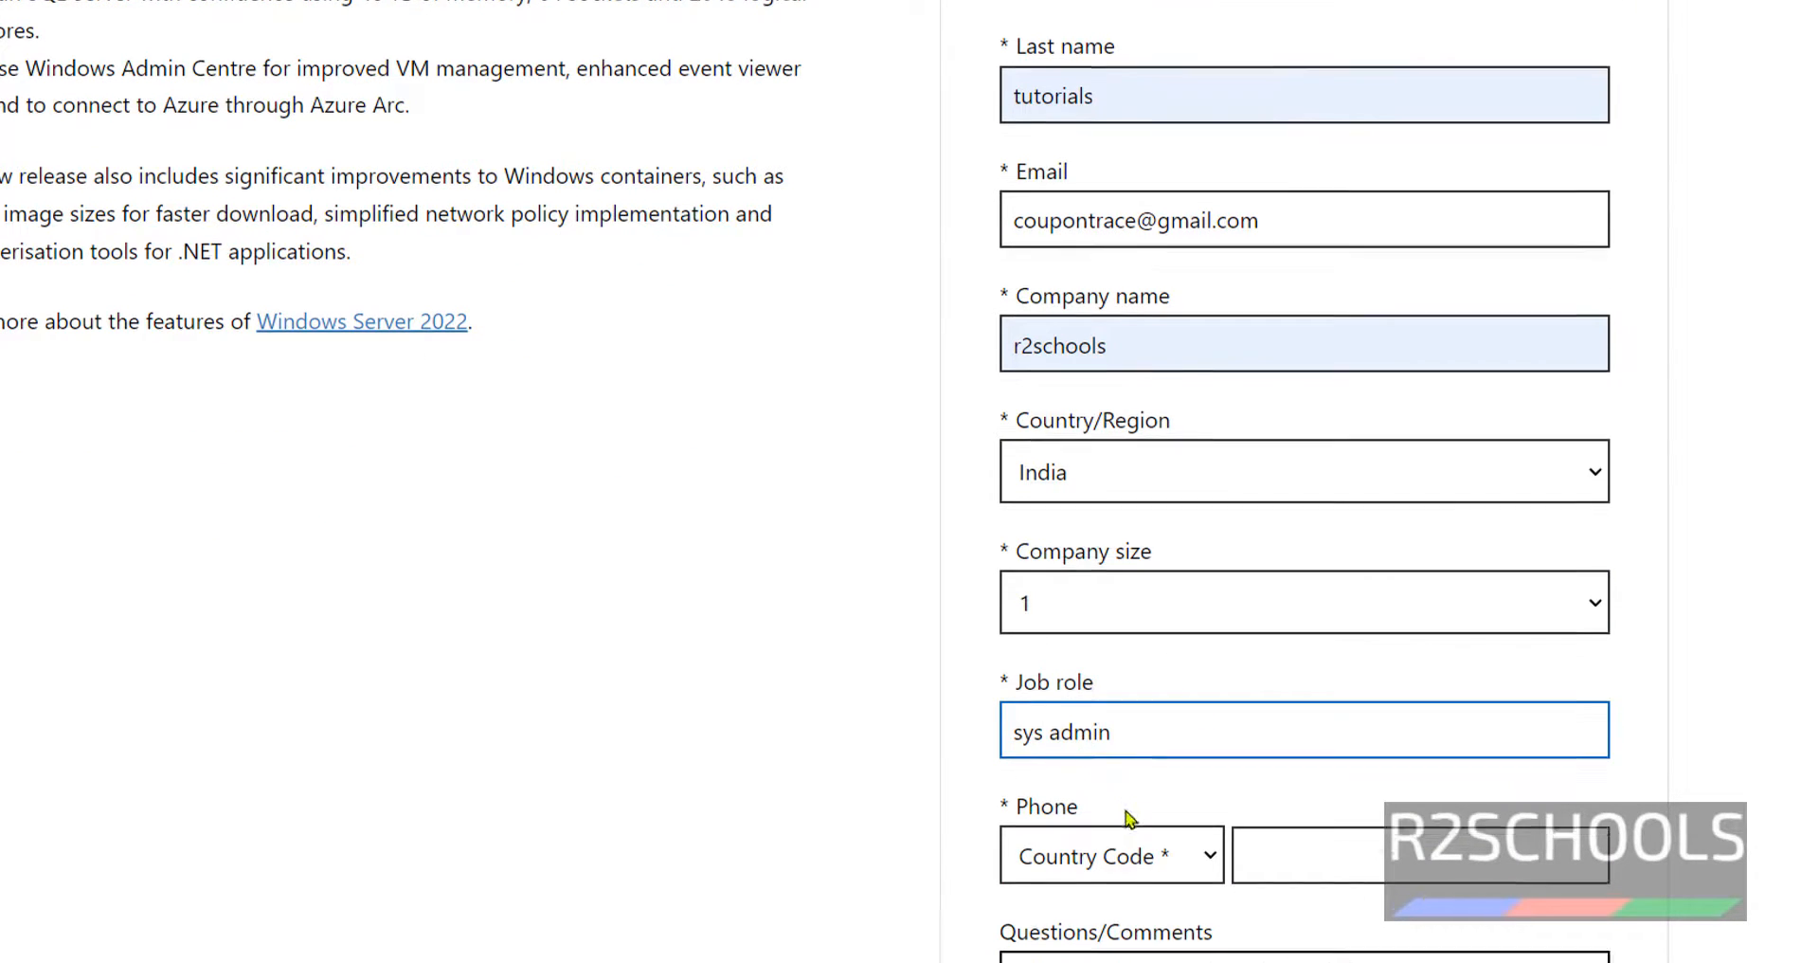
pyautogui.click(1102, 583)
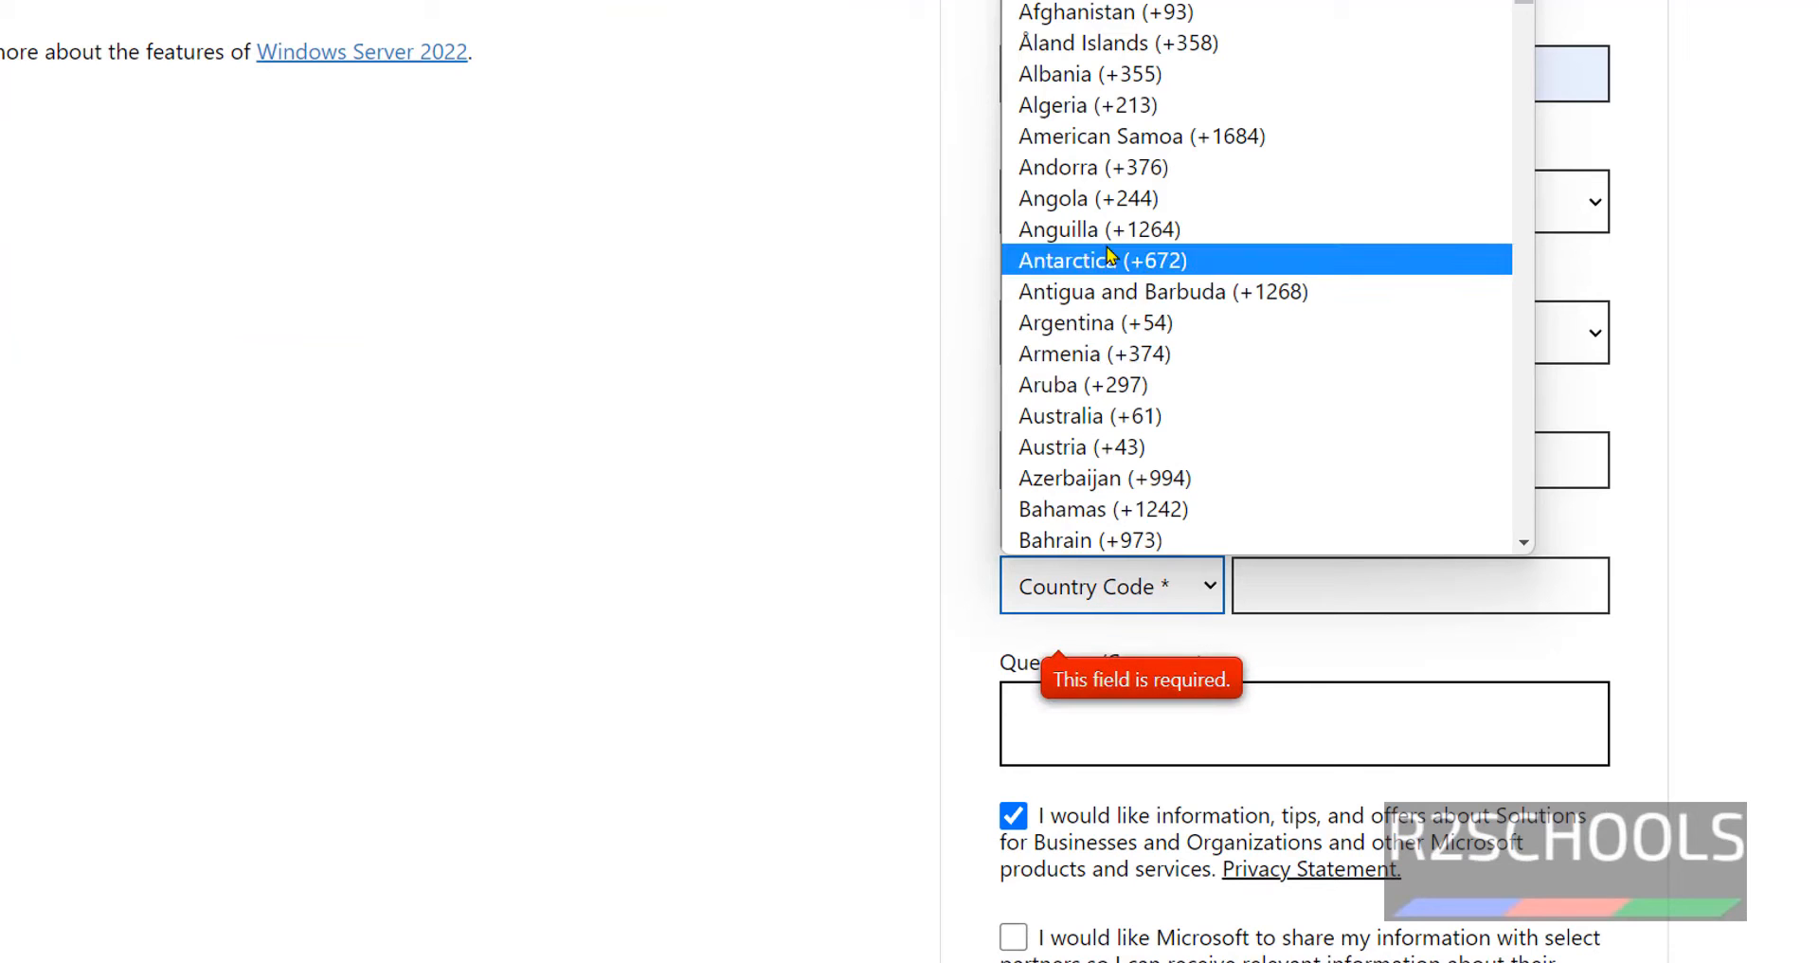
pyautogui.scroll(-10, 1089, 251)
pyautogui.press('i')
pyautogui.scroll(-3, 1099, 453)
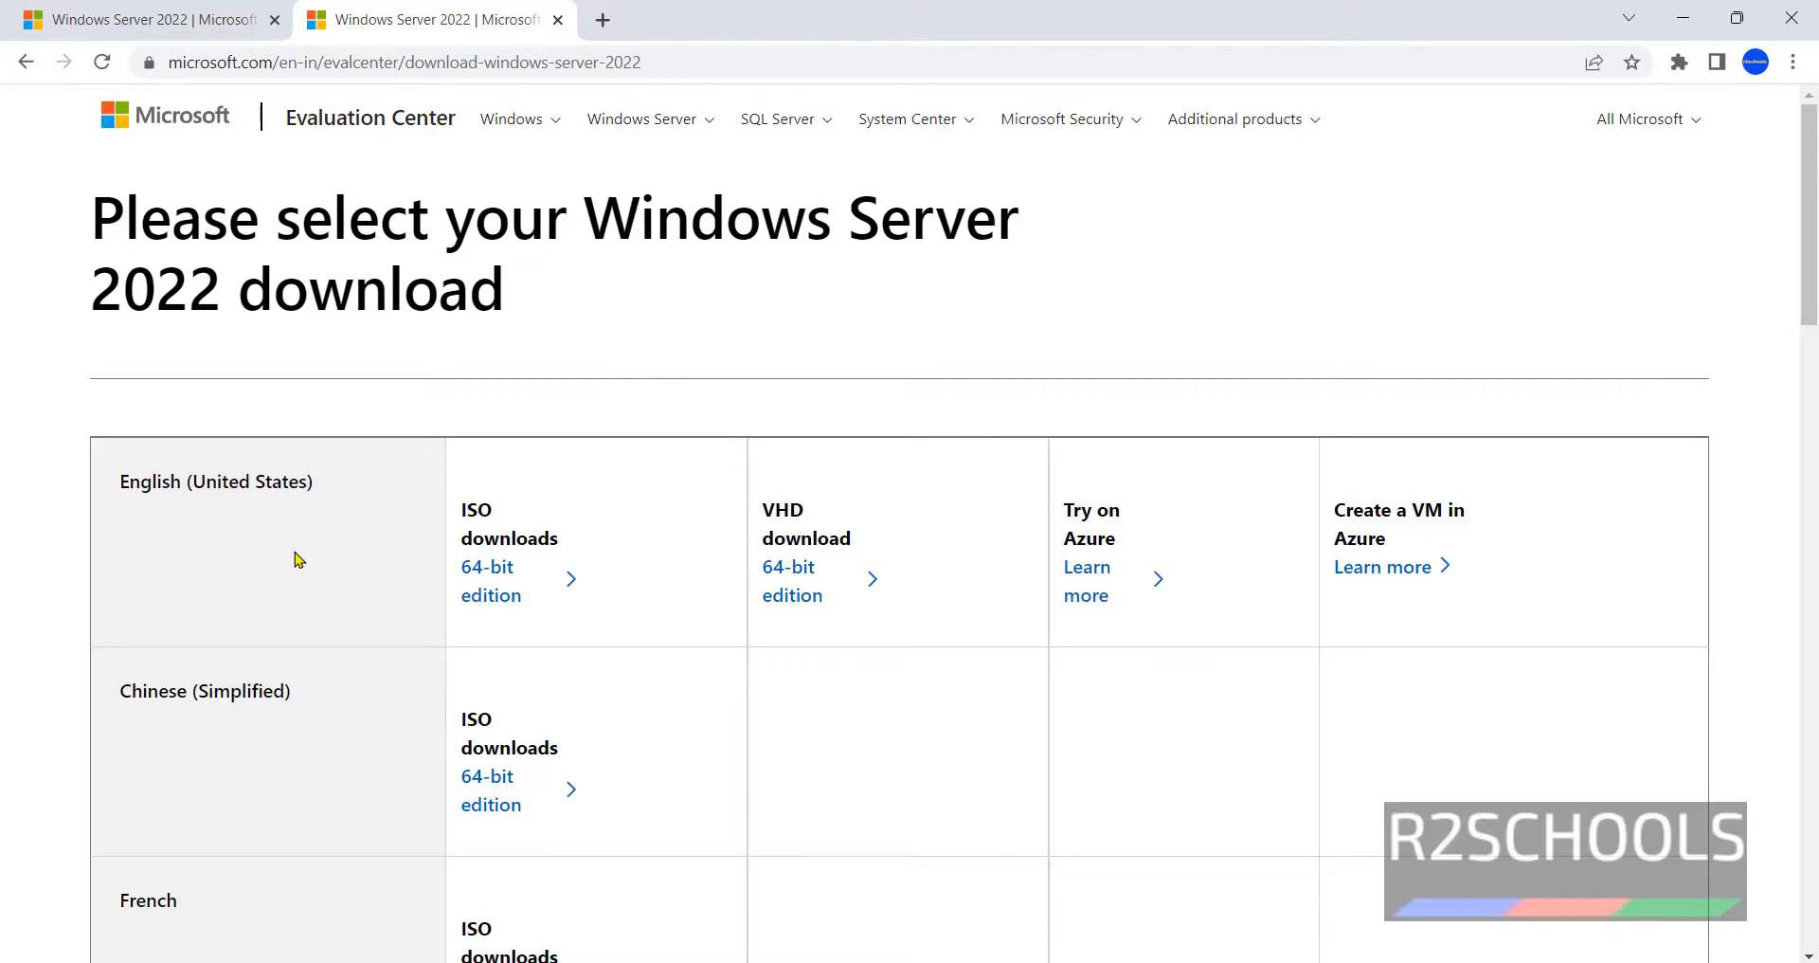
pyautogui.scroll(-20, 298, 559)
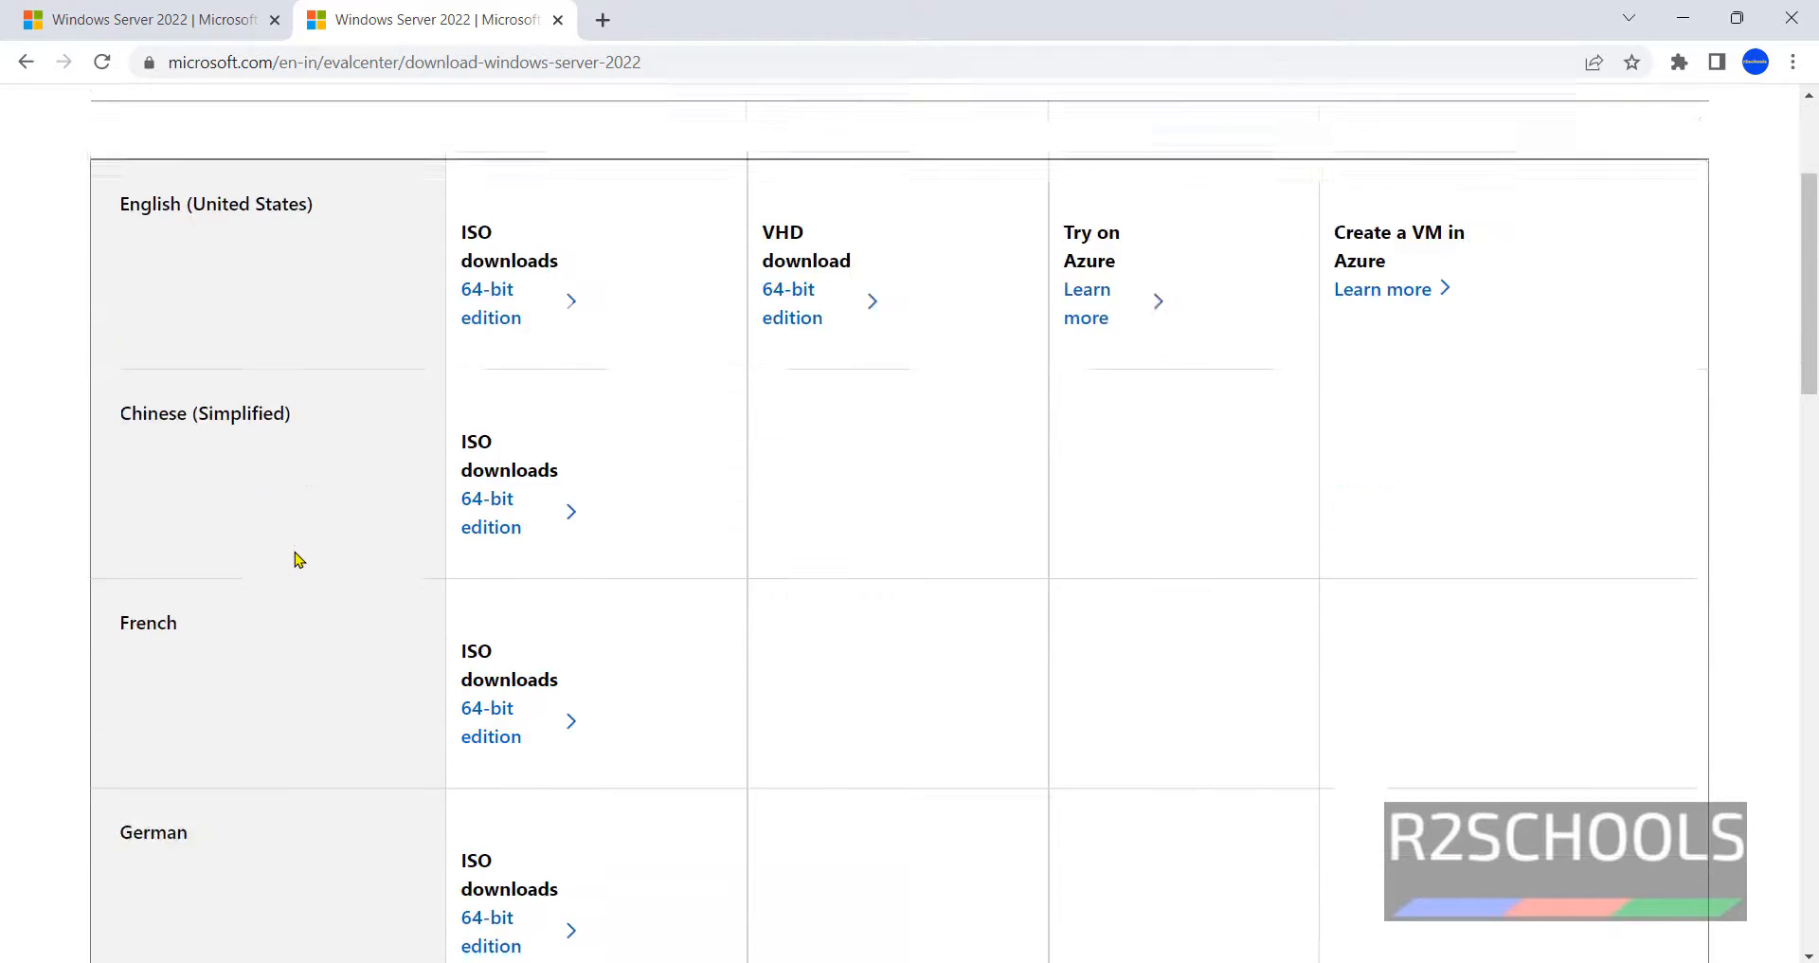
# - Review the prerequisites and 180-day evaluation note, then check the 4.7 GB English ISO download
pyautogui.scroll(1, 136, 498)
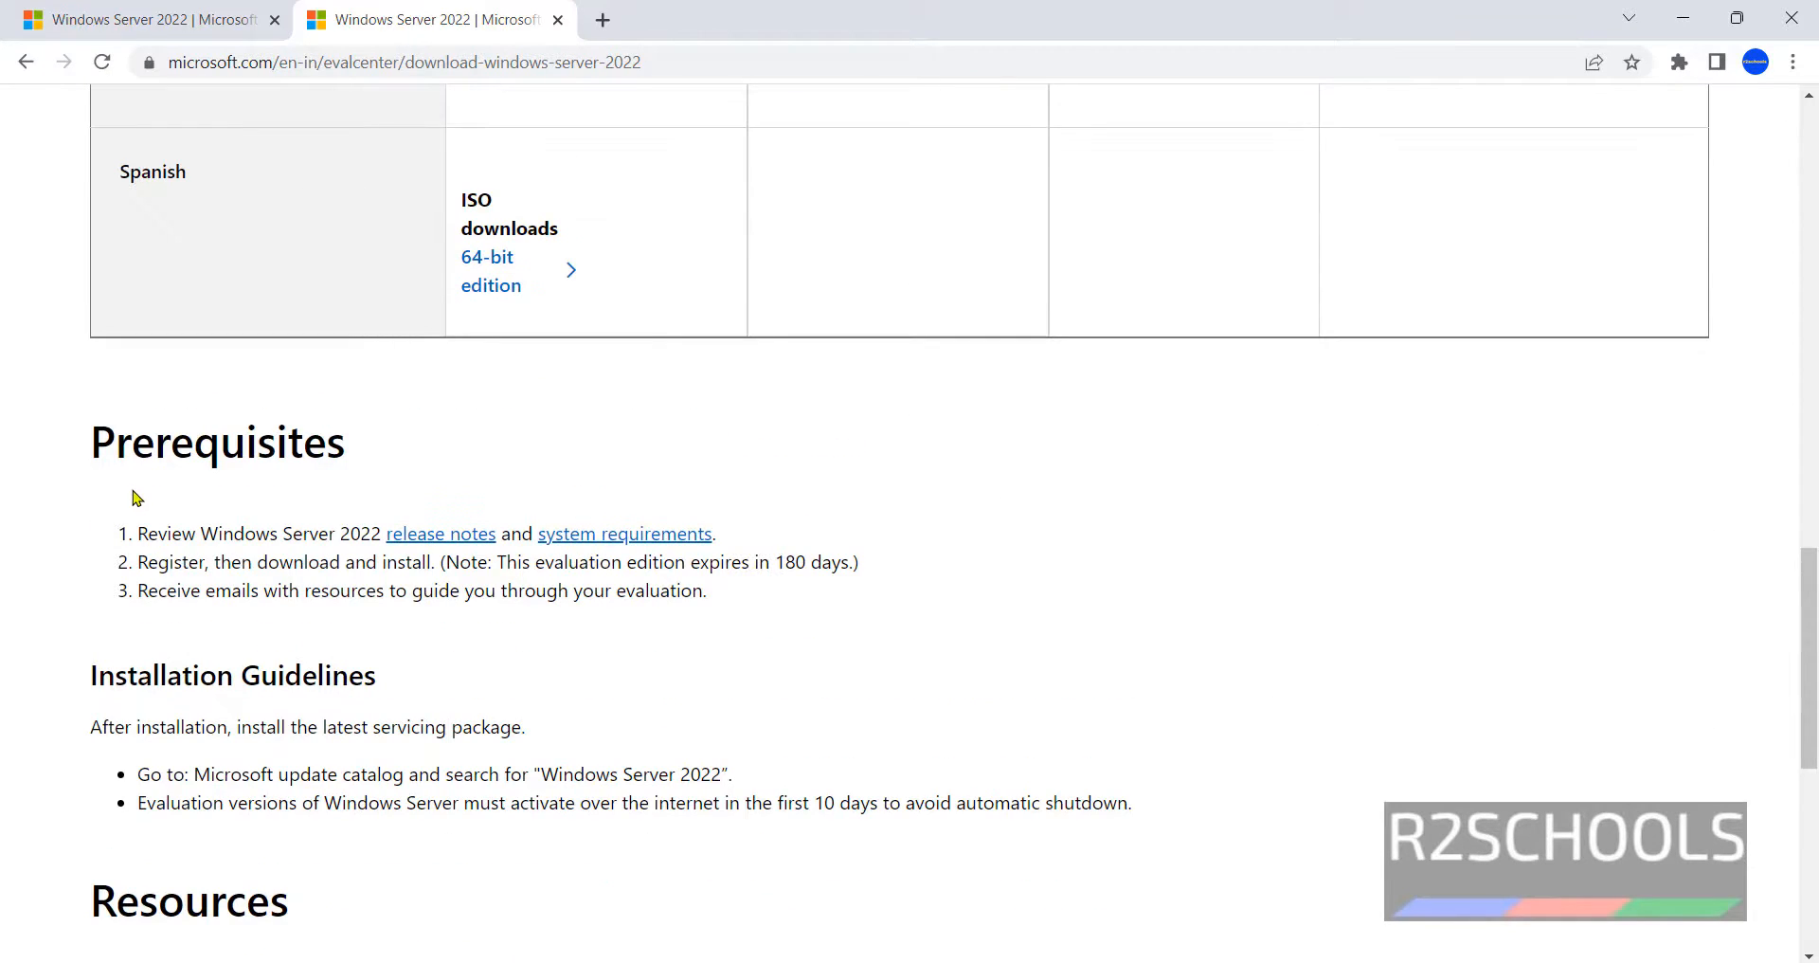
pyautogui.moveTo(138, 562); pyautogui.dragTo(221, 558)
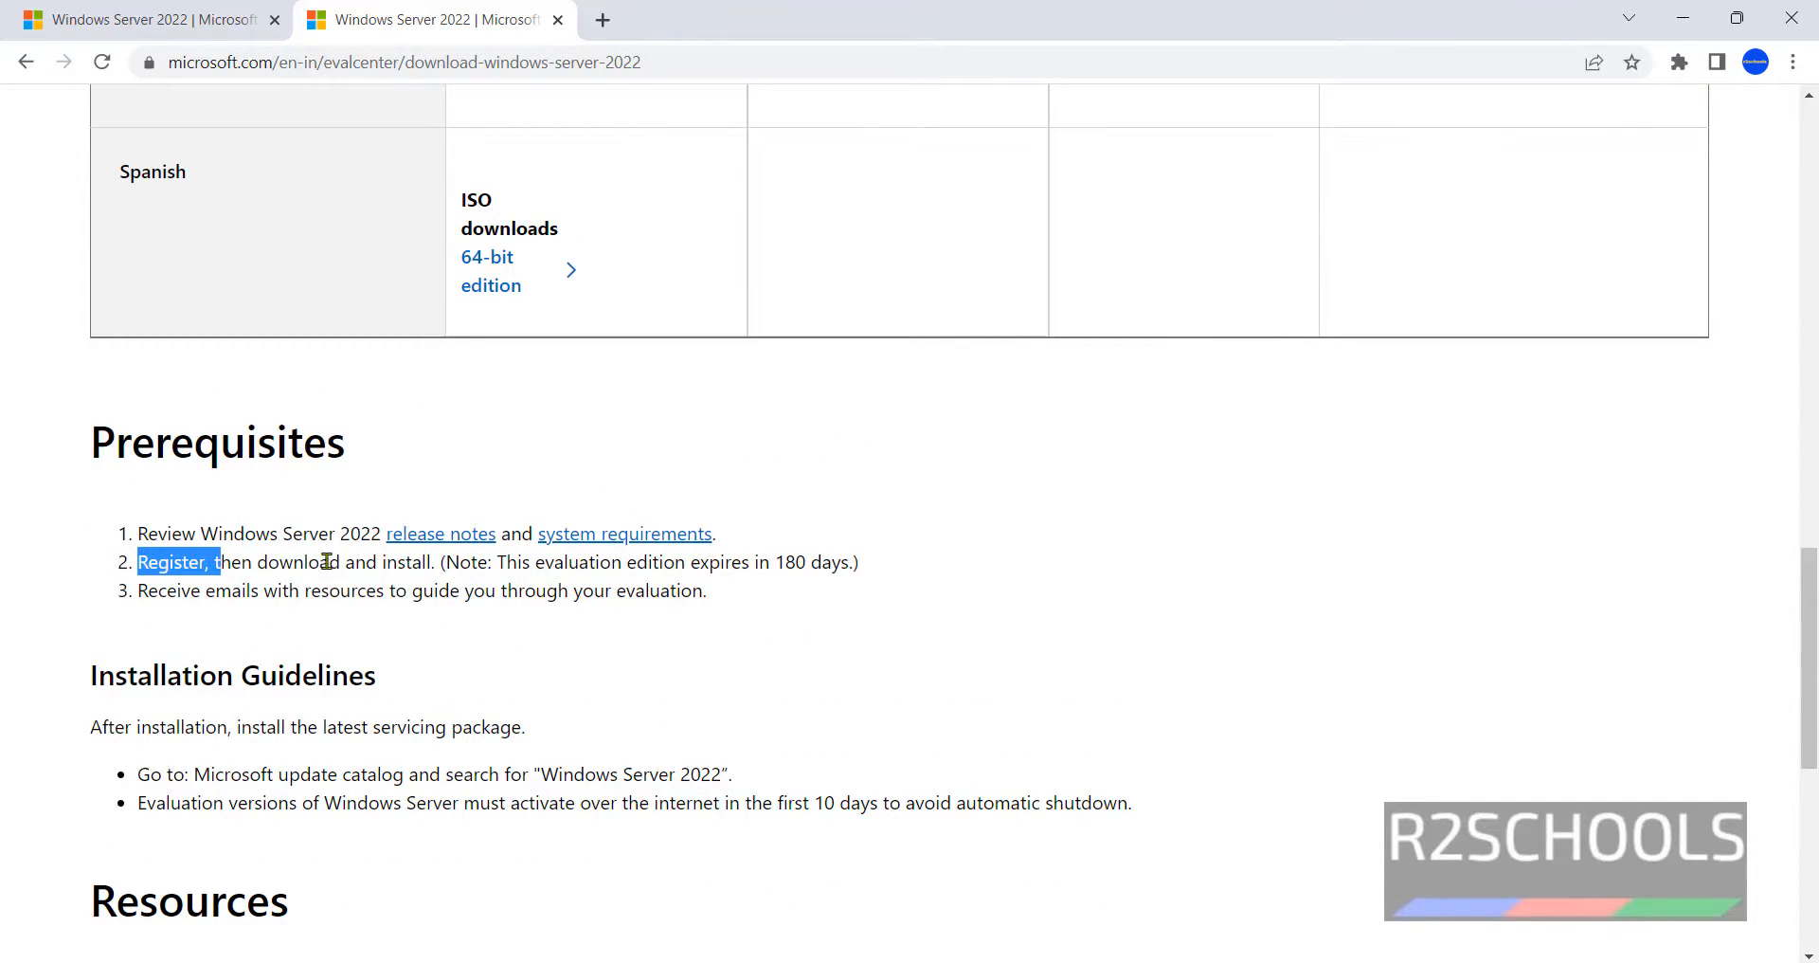
pyautogui.moveTo(508, 562); pyautogui.dragTo(617, 562)
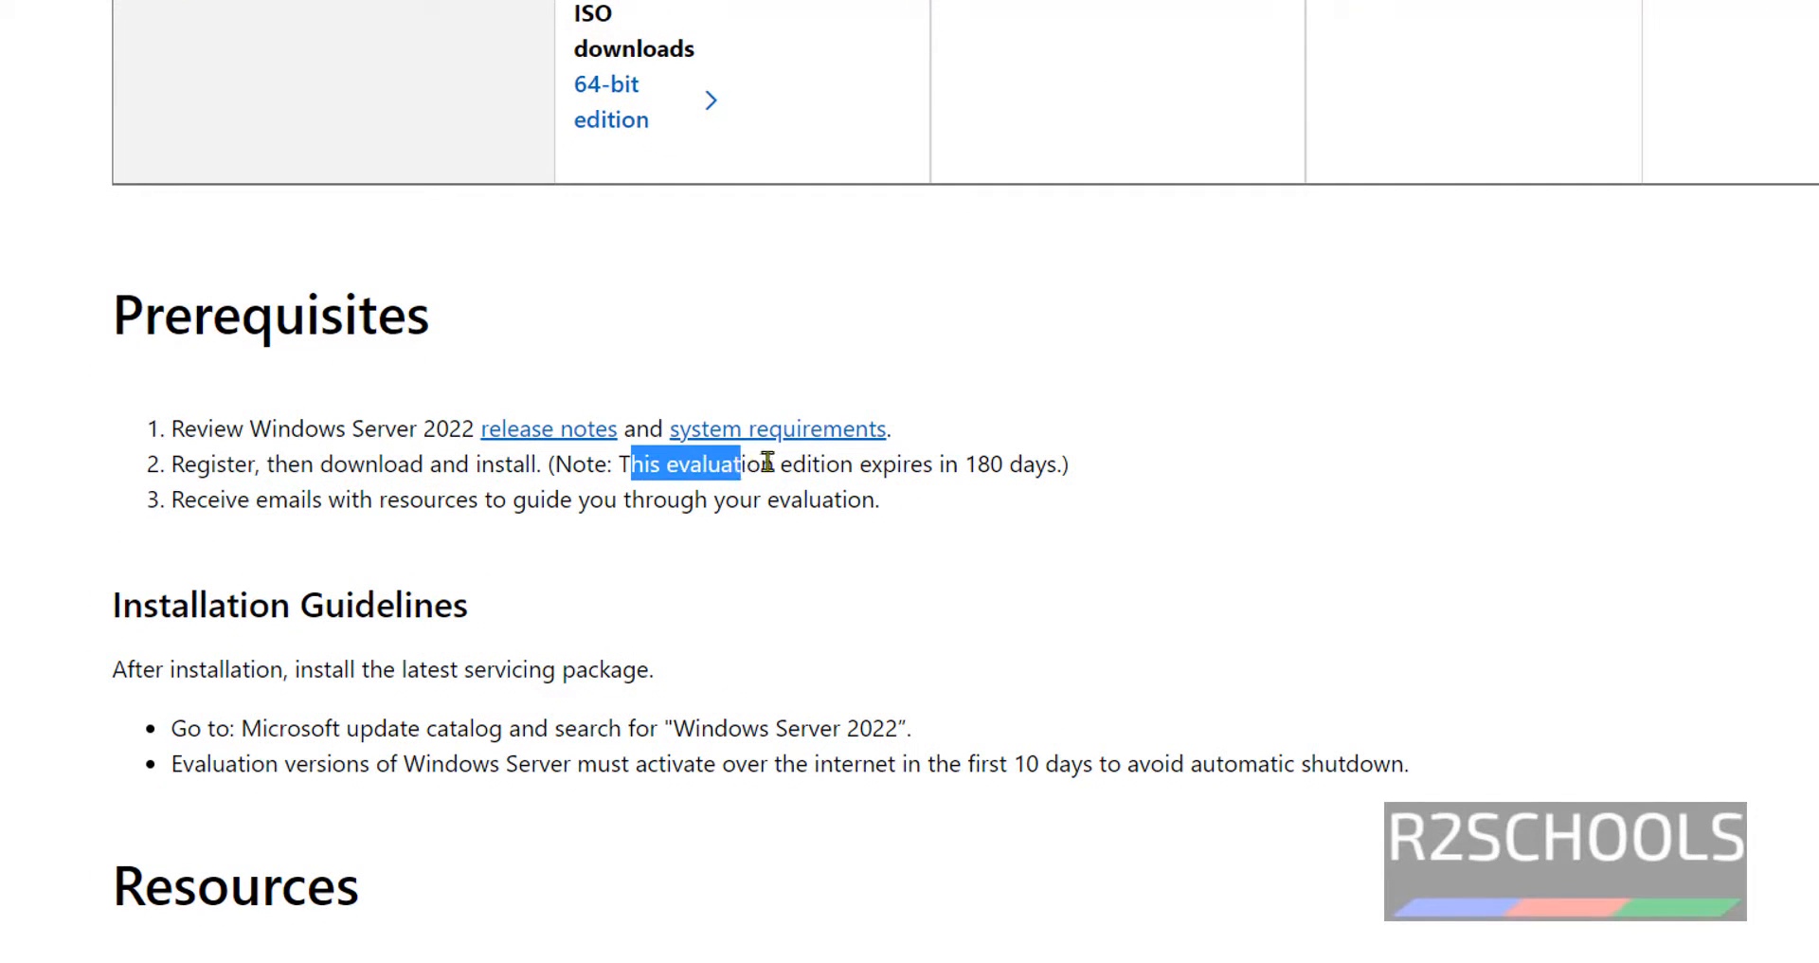
pyautogui.moveTo(767, 462); pyautogui.dragTo(1025, 464)
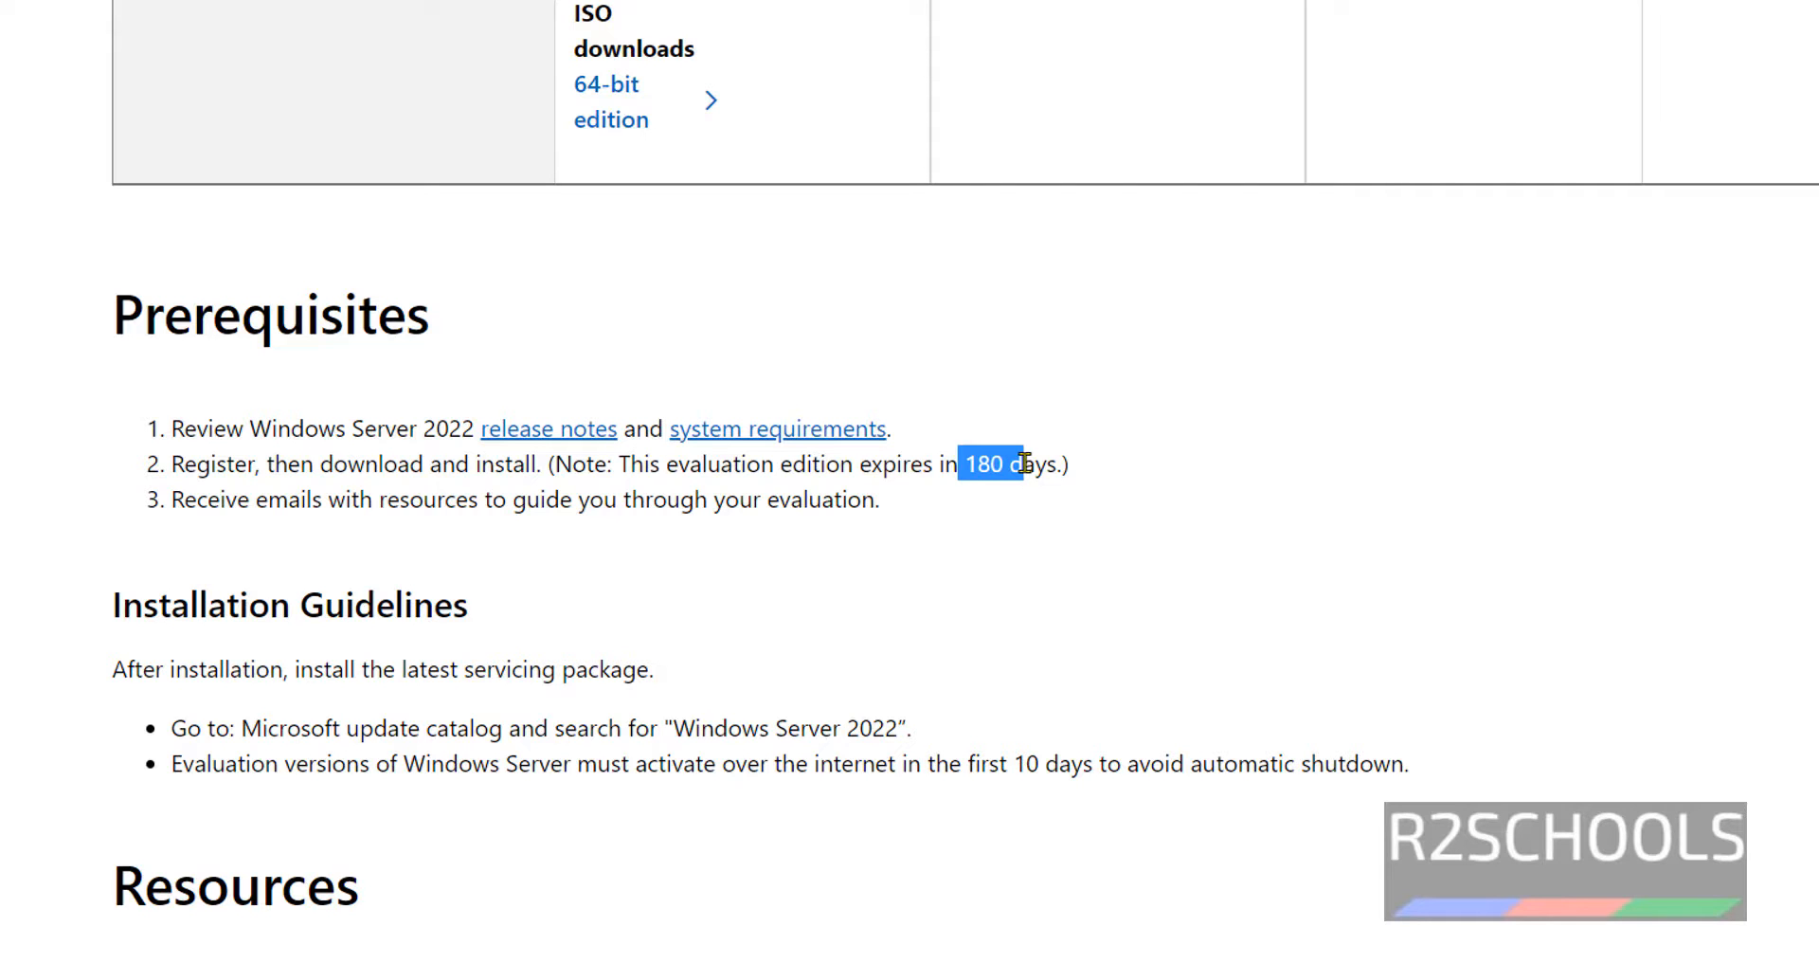
pyautogui.moveTo(1025, 464); pyautogui.dragTo(1054, 465)
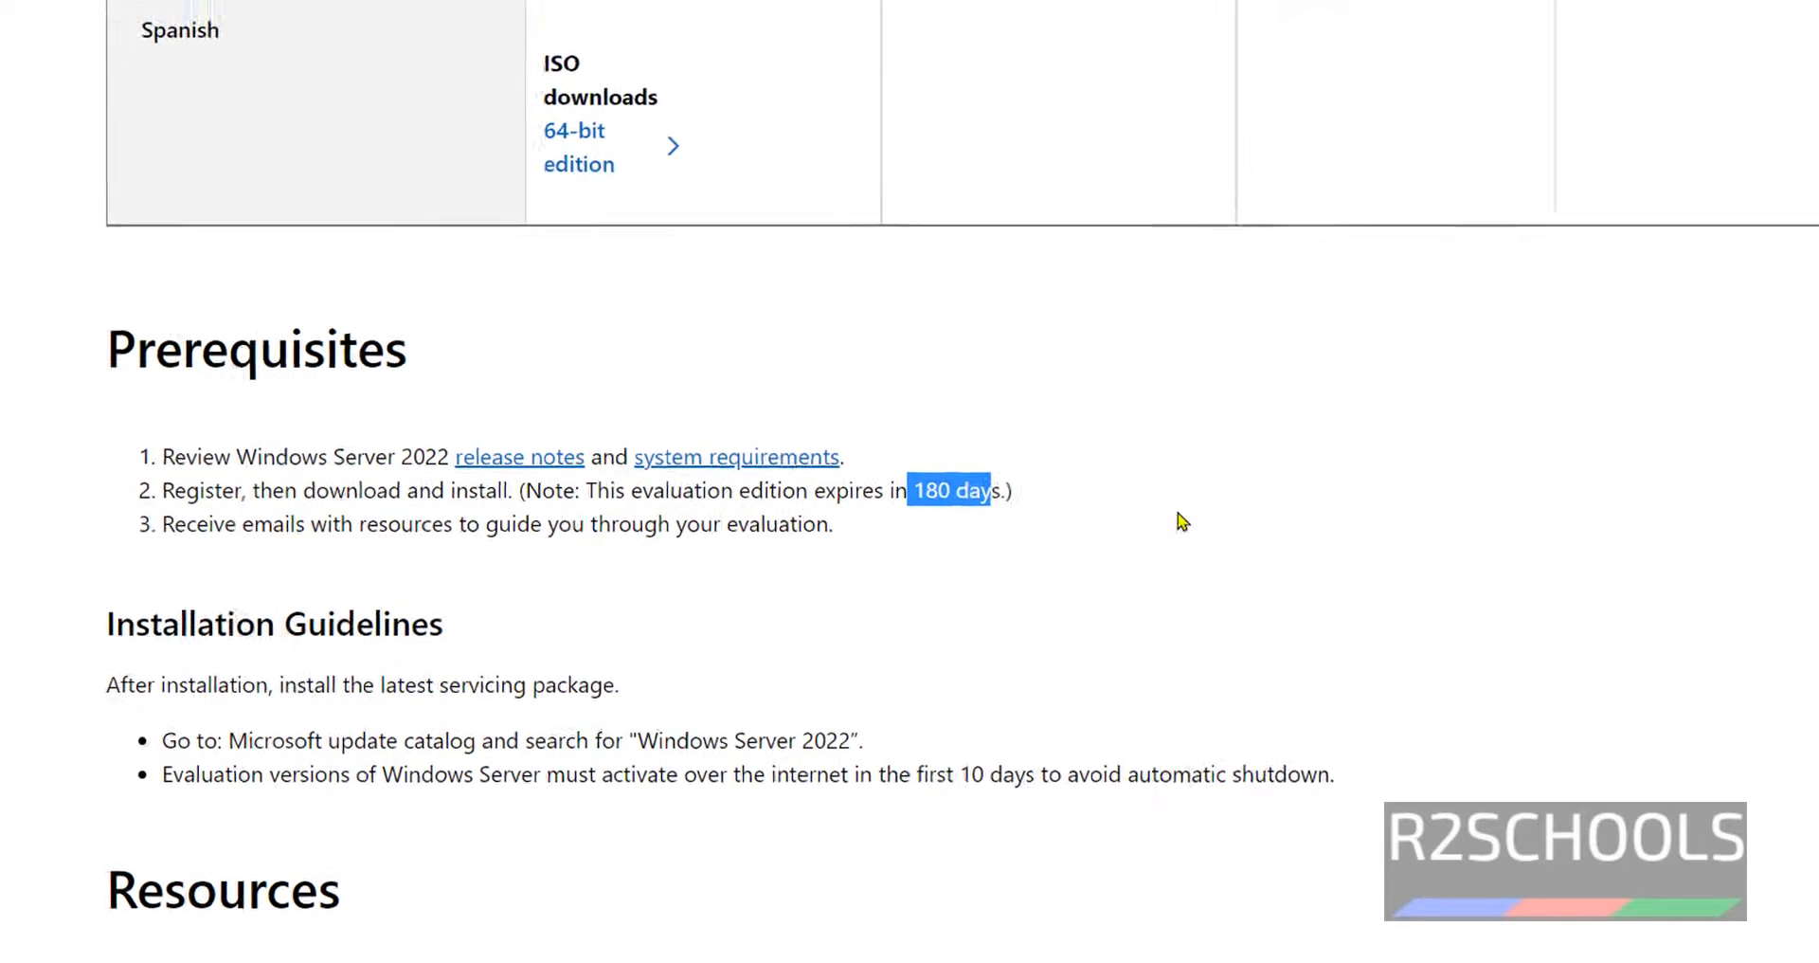
pyautogui.click(1262, 500)
pyautogui.press('Home')
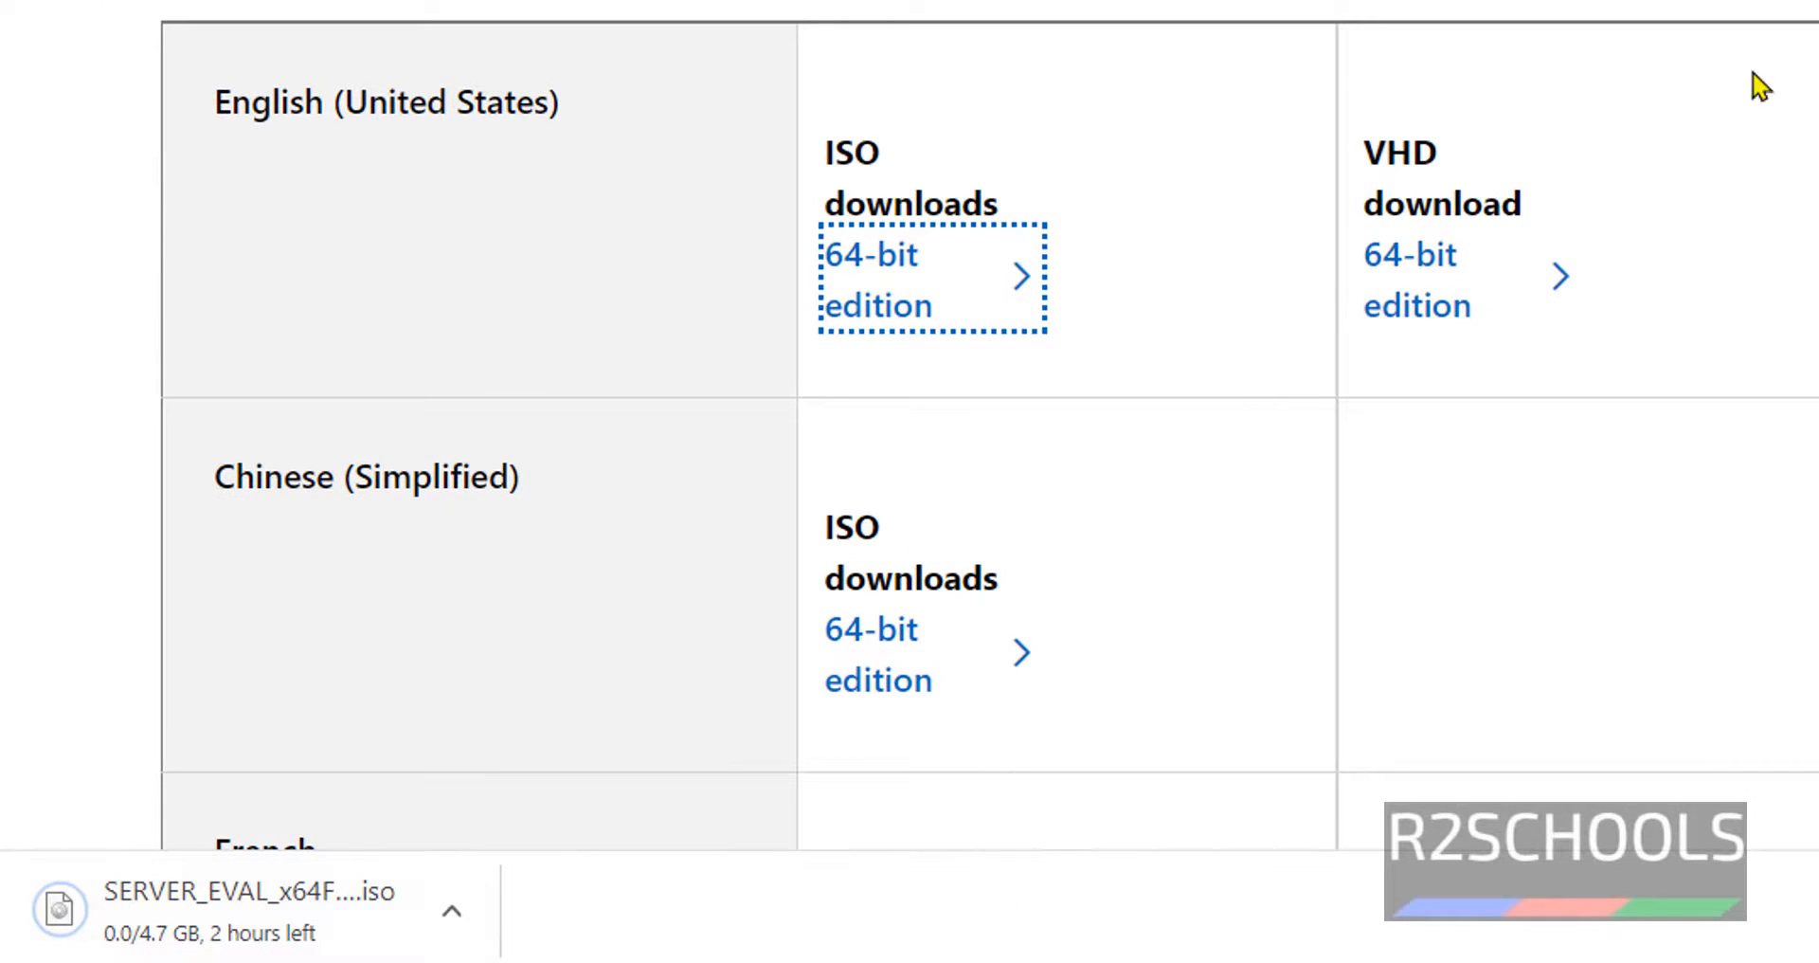
pyautogui.click(1774, 930)
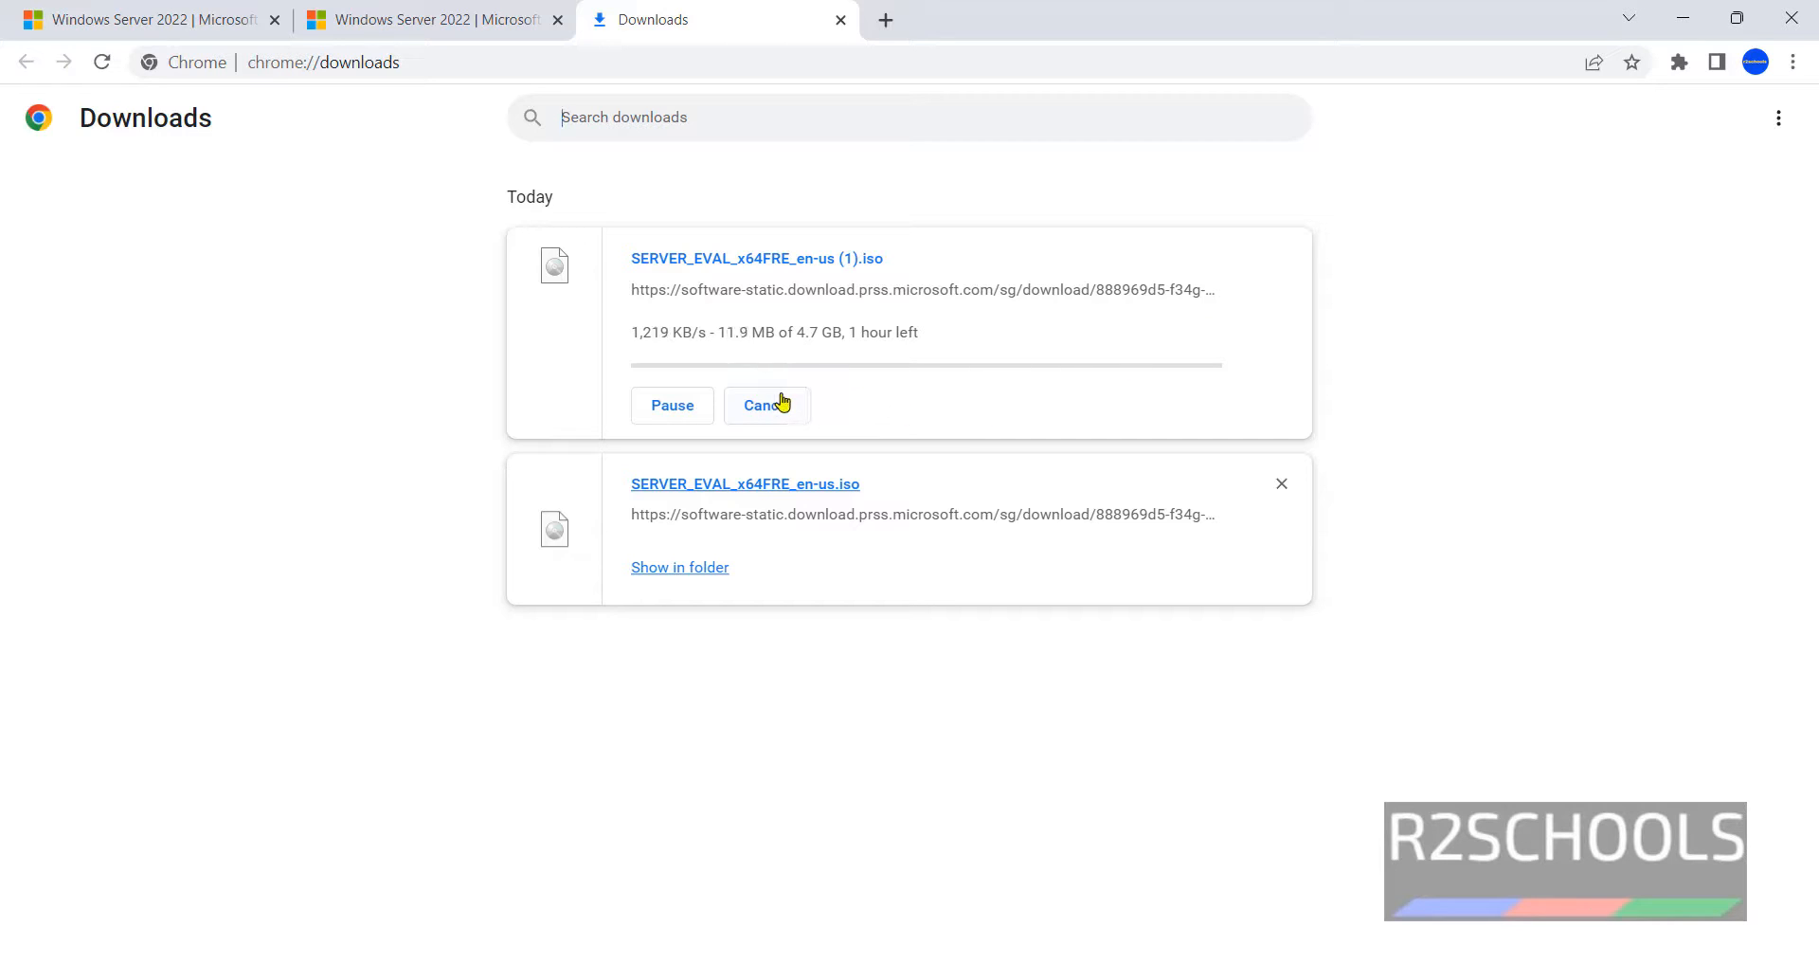
# - Cancel the duplicate '(1).iso' download and remove it from Chrome's downloads list
pyautogui.click(779, 407)
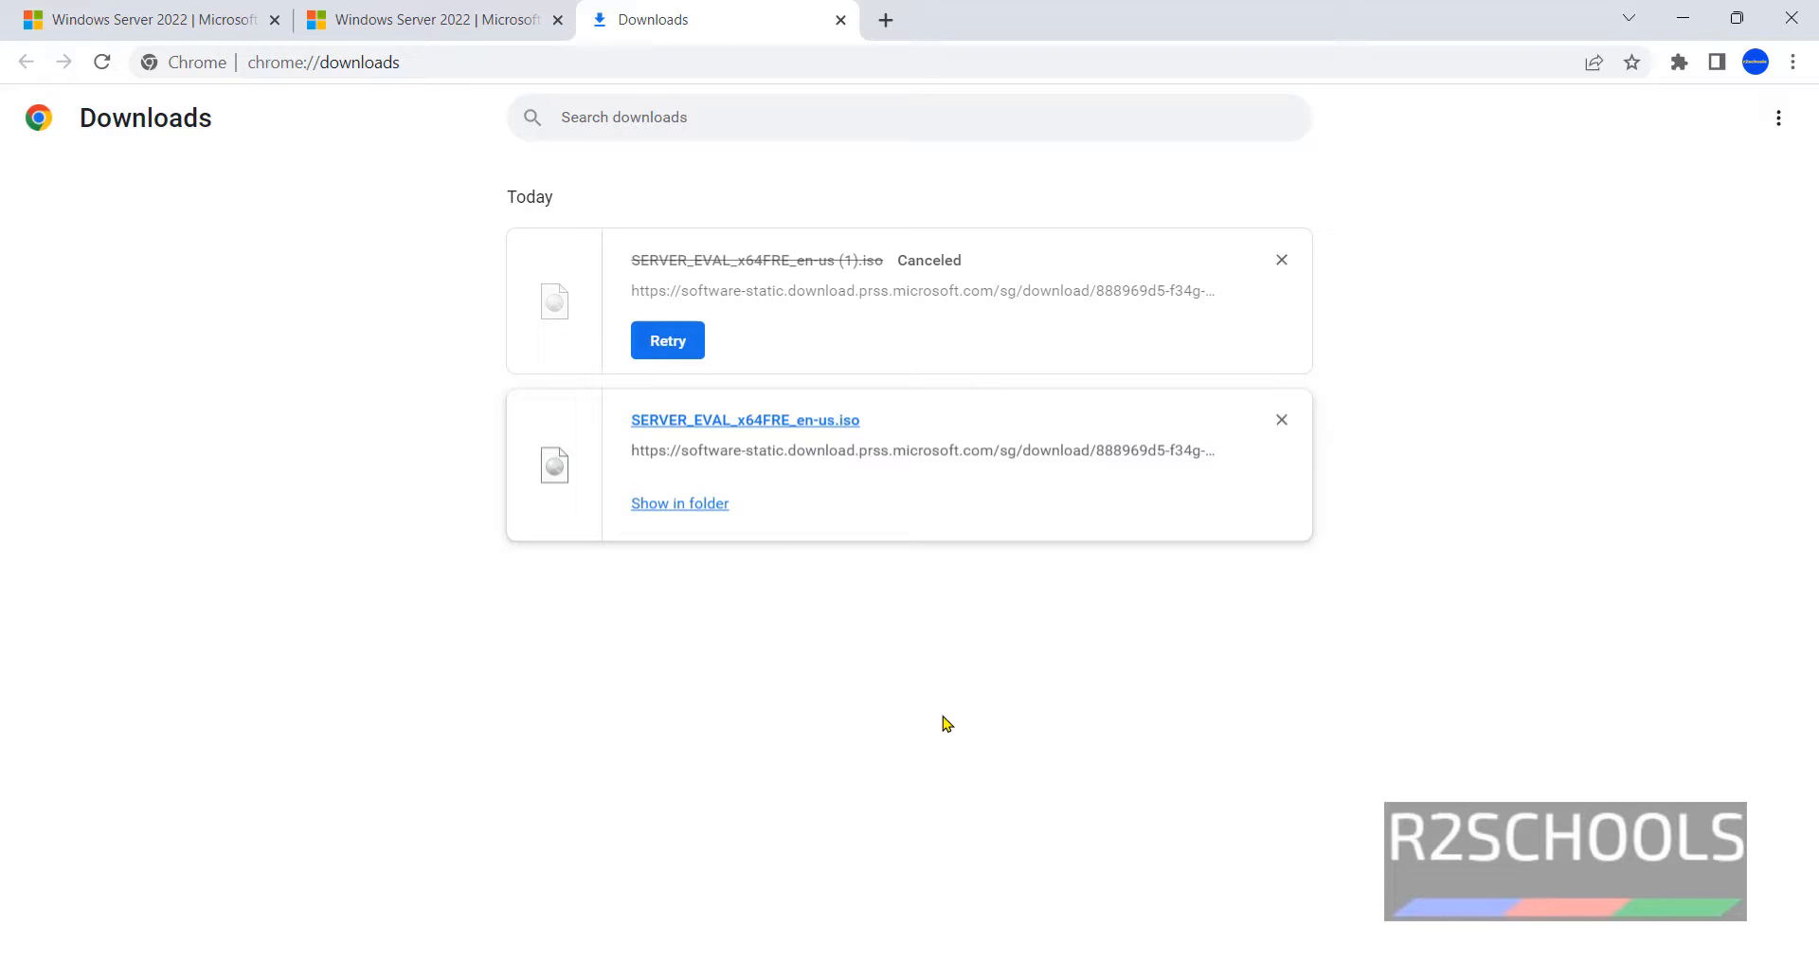
pyautogui.click(1282, 260)
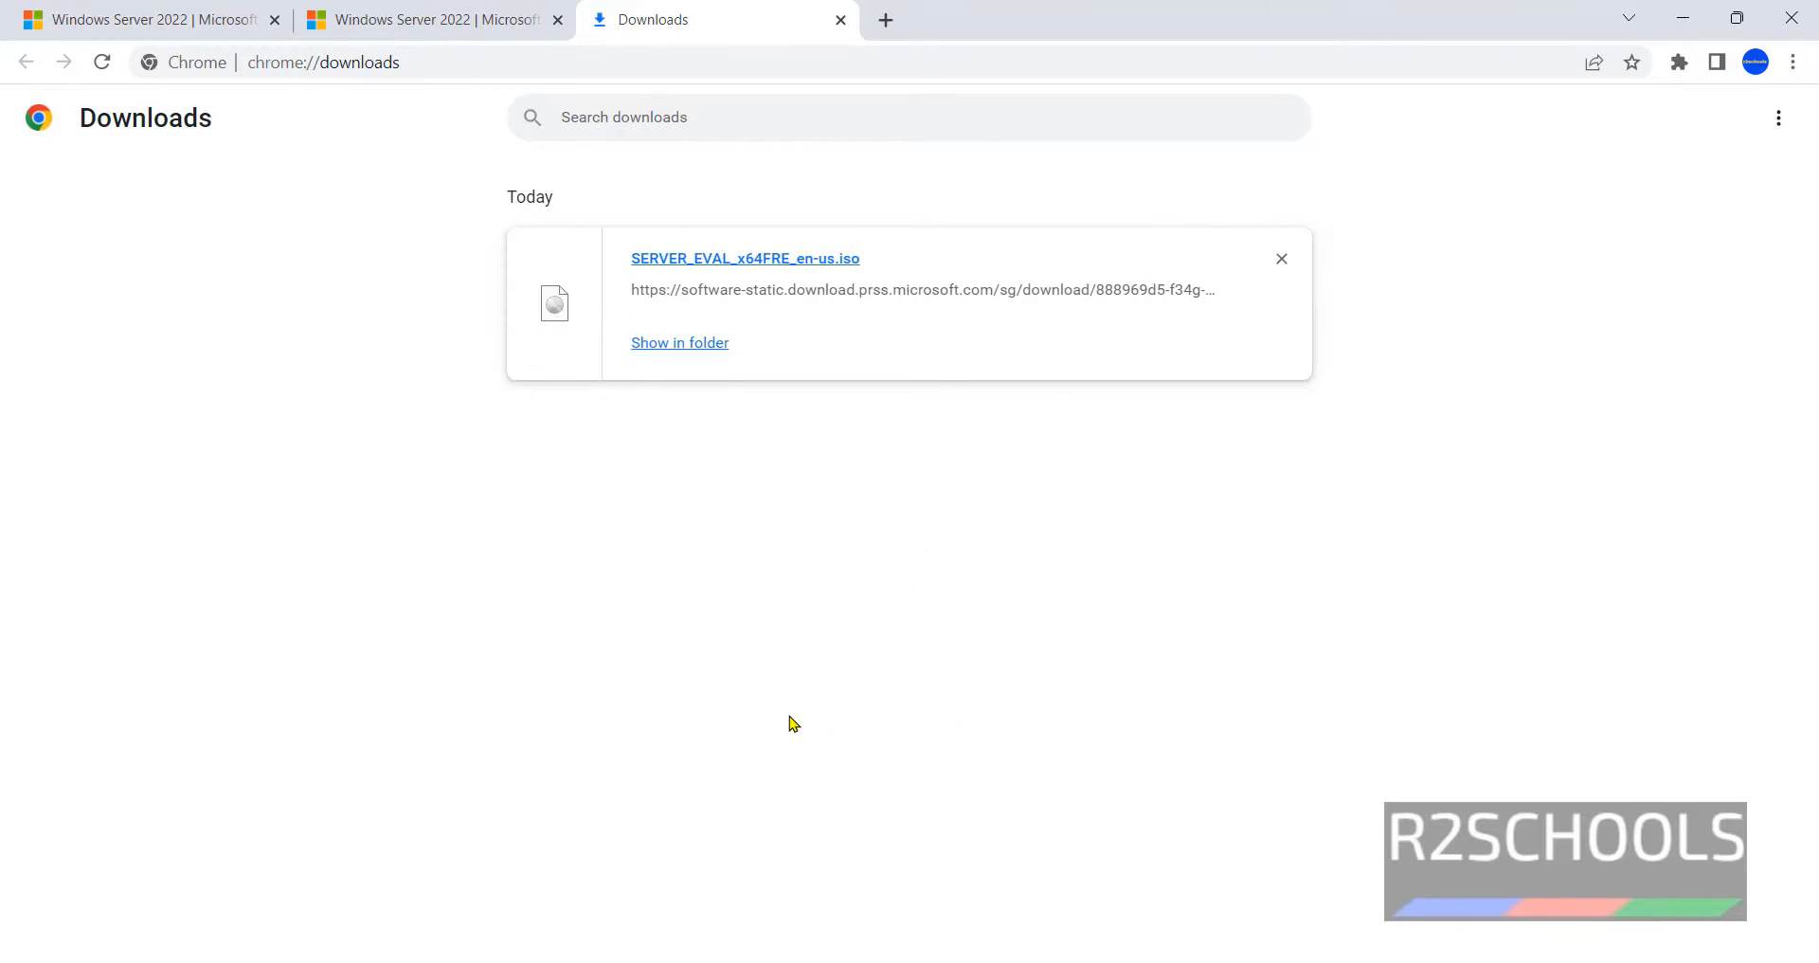
# - Launch Oracle VM VirtualBox from Start, dismiss the update notice, and begin a new virtual machine
pyautogui.press('super')
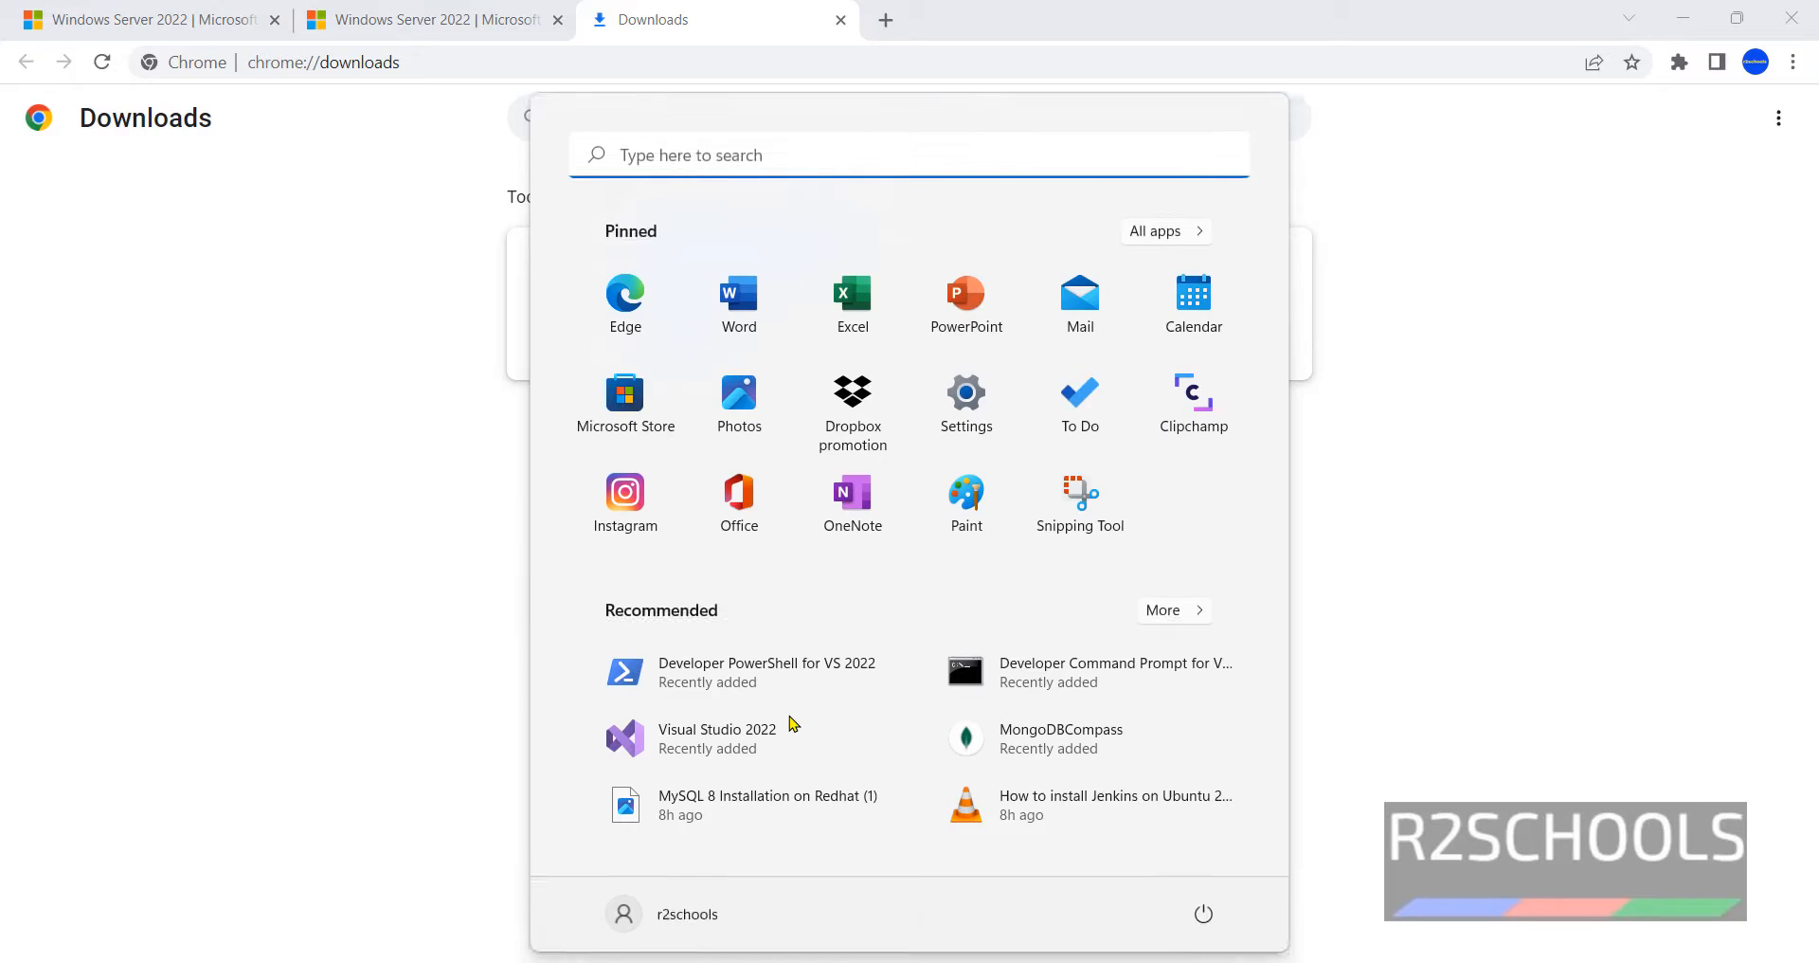
pyautogui.write('virtu')
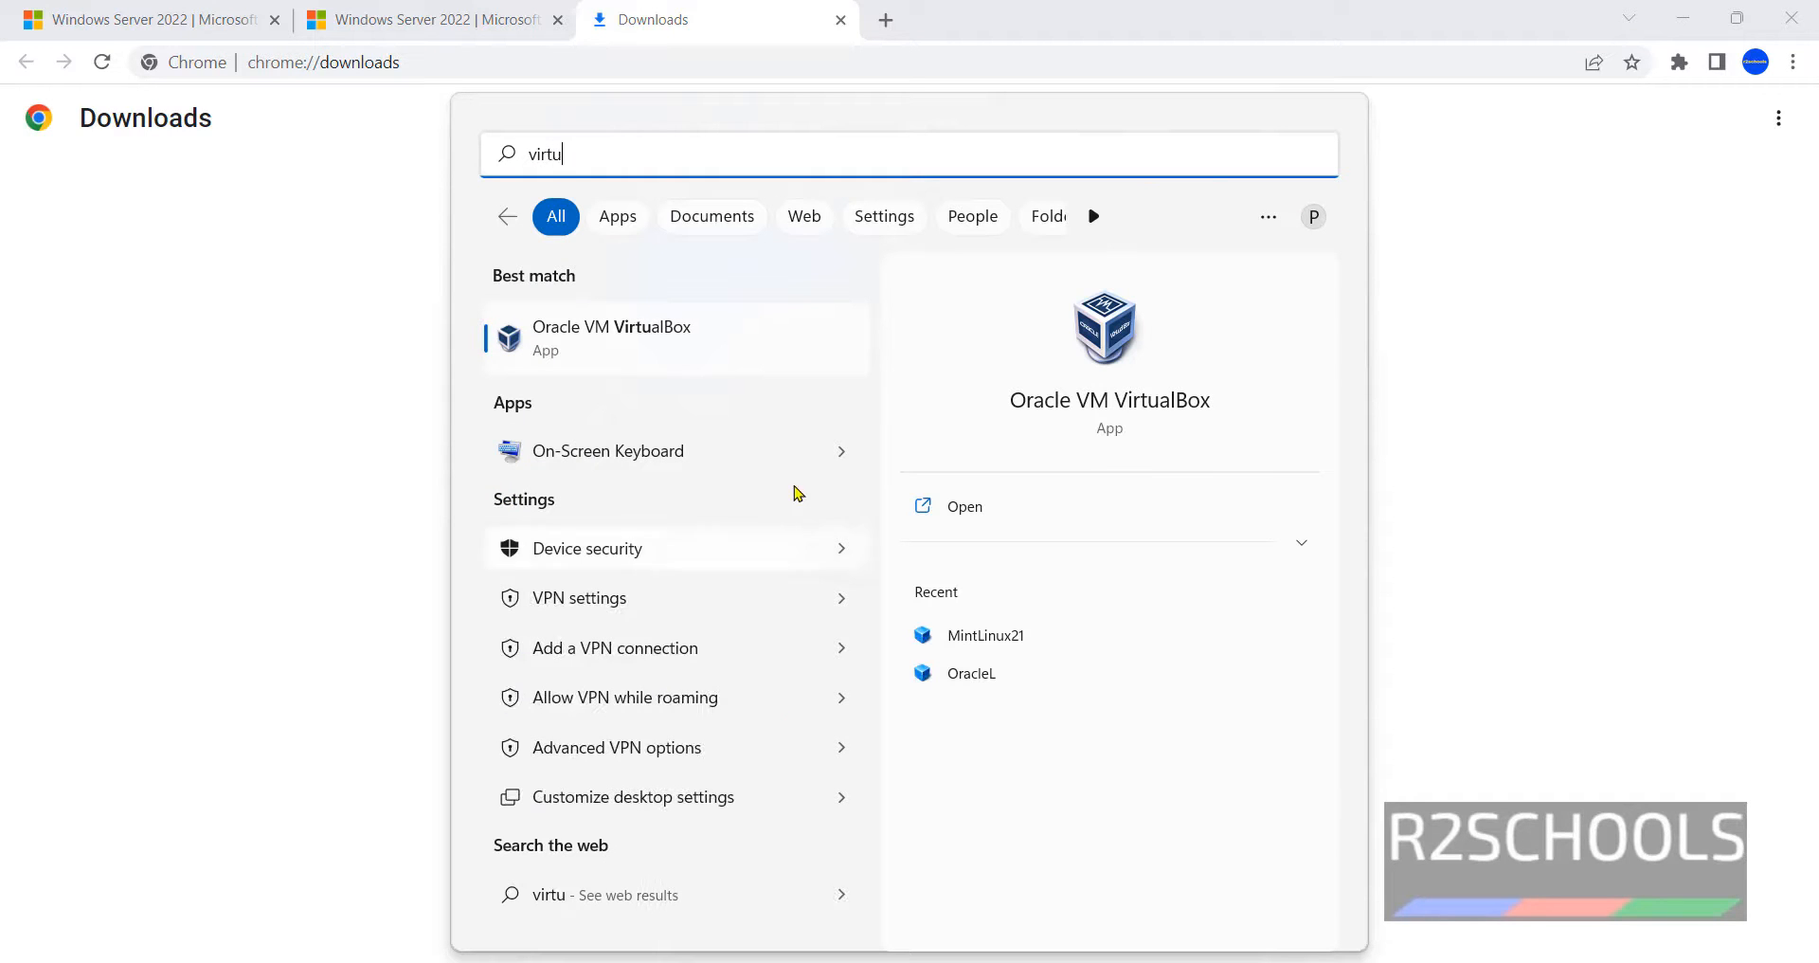
pyautogui.click(711, 329)
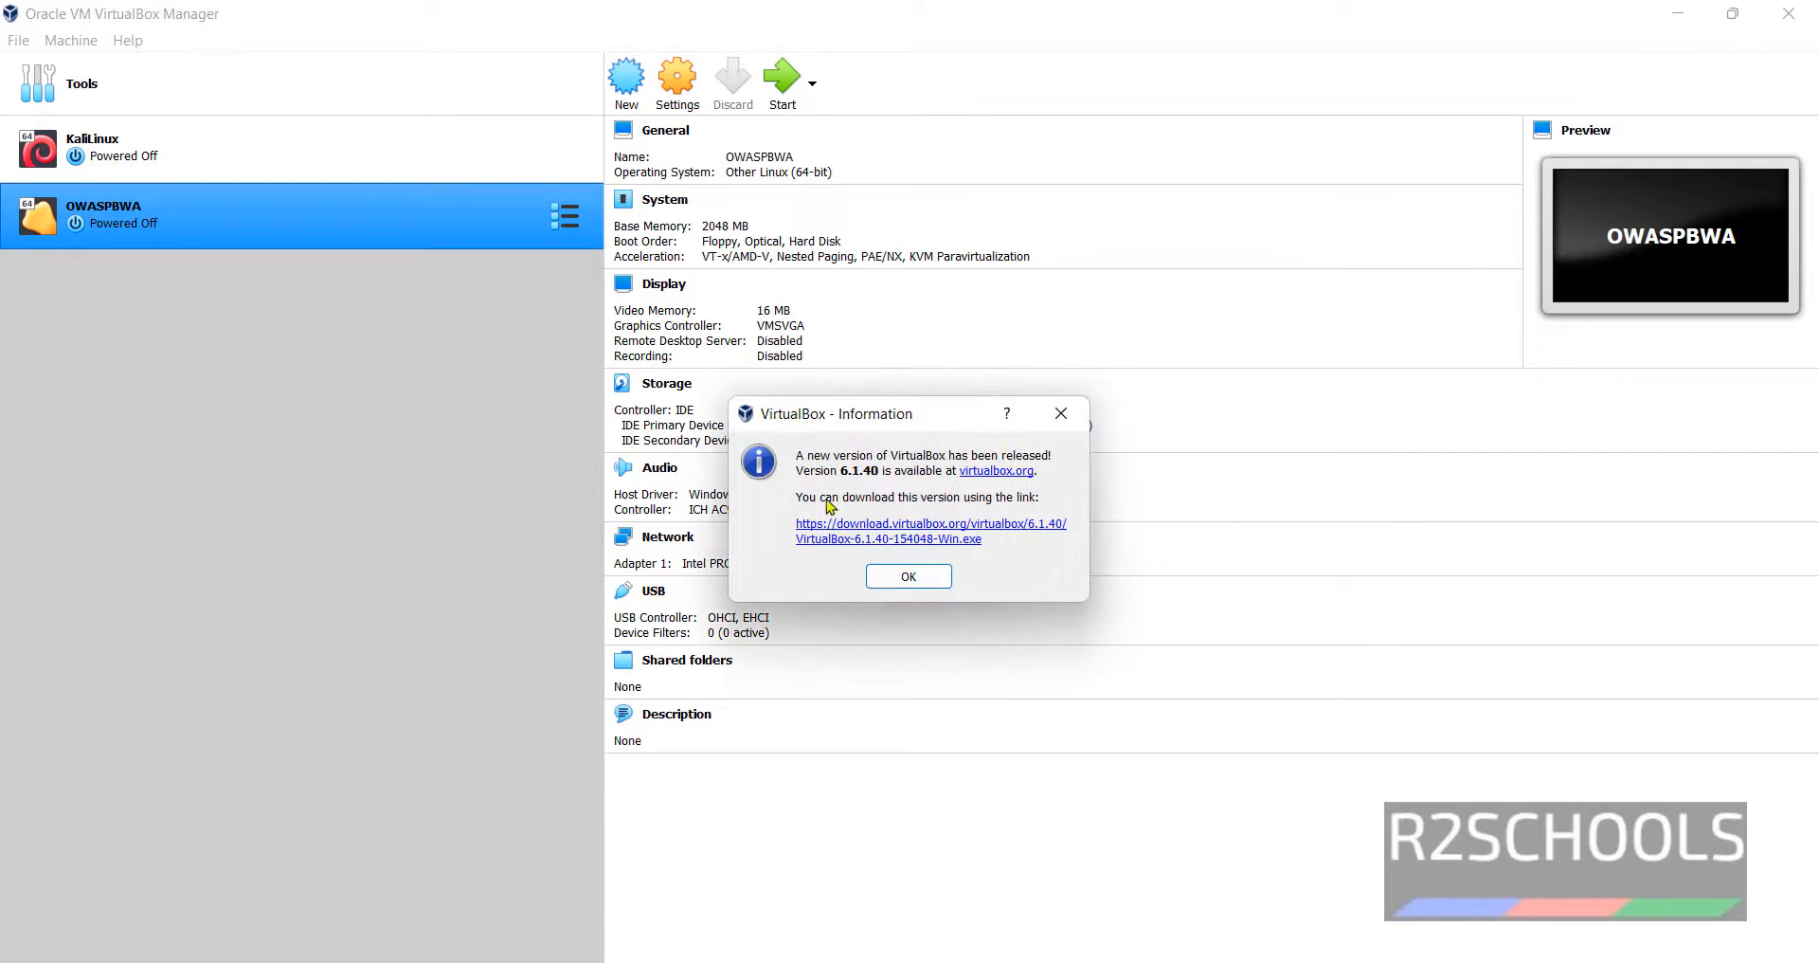
pyautogui.click(1062, 415)
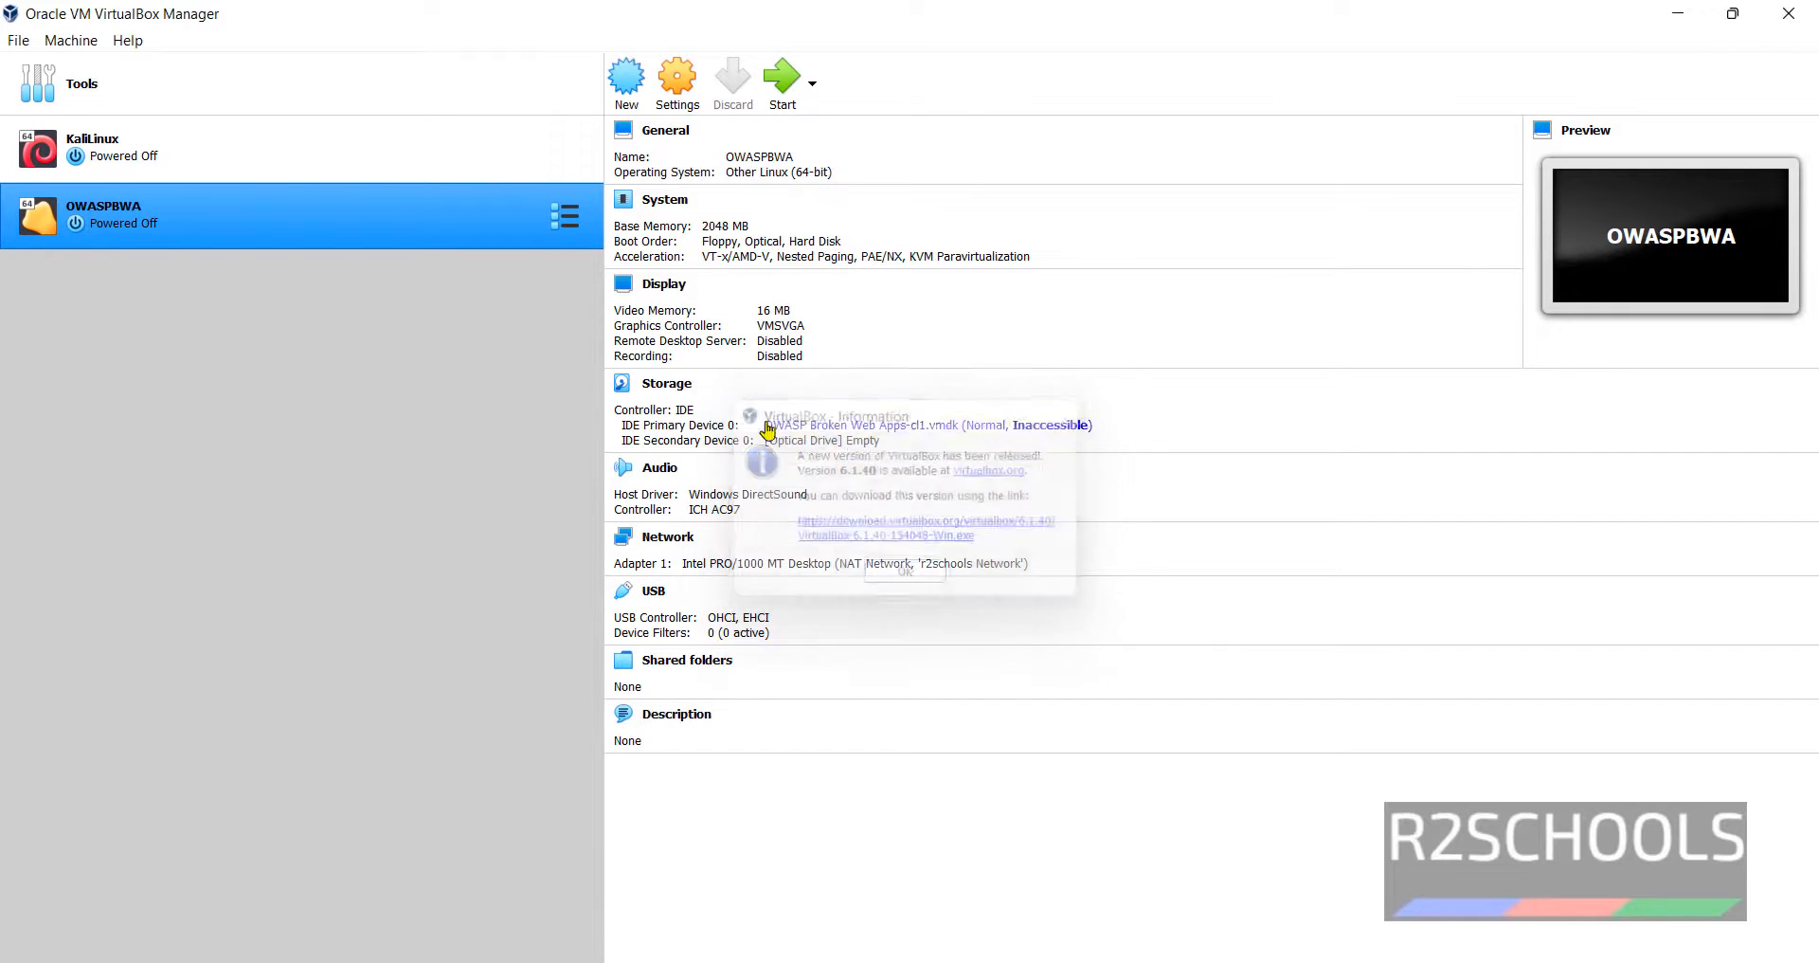
pyautogui.rightClick(244, 202)
pyautogui.click(163, 280)
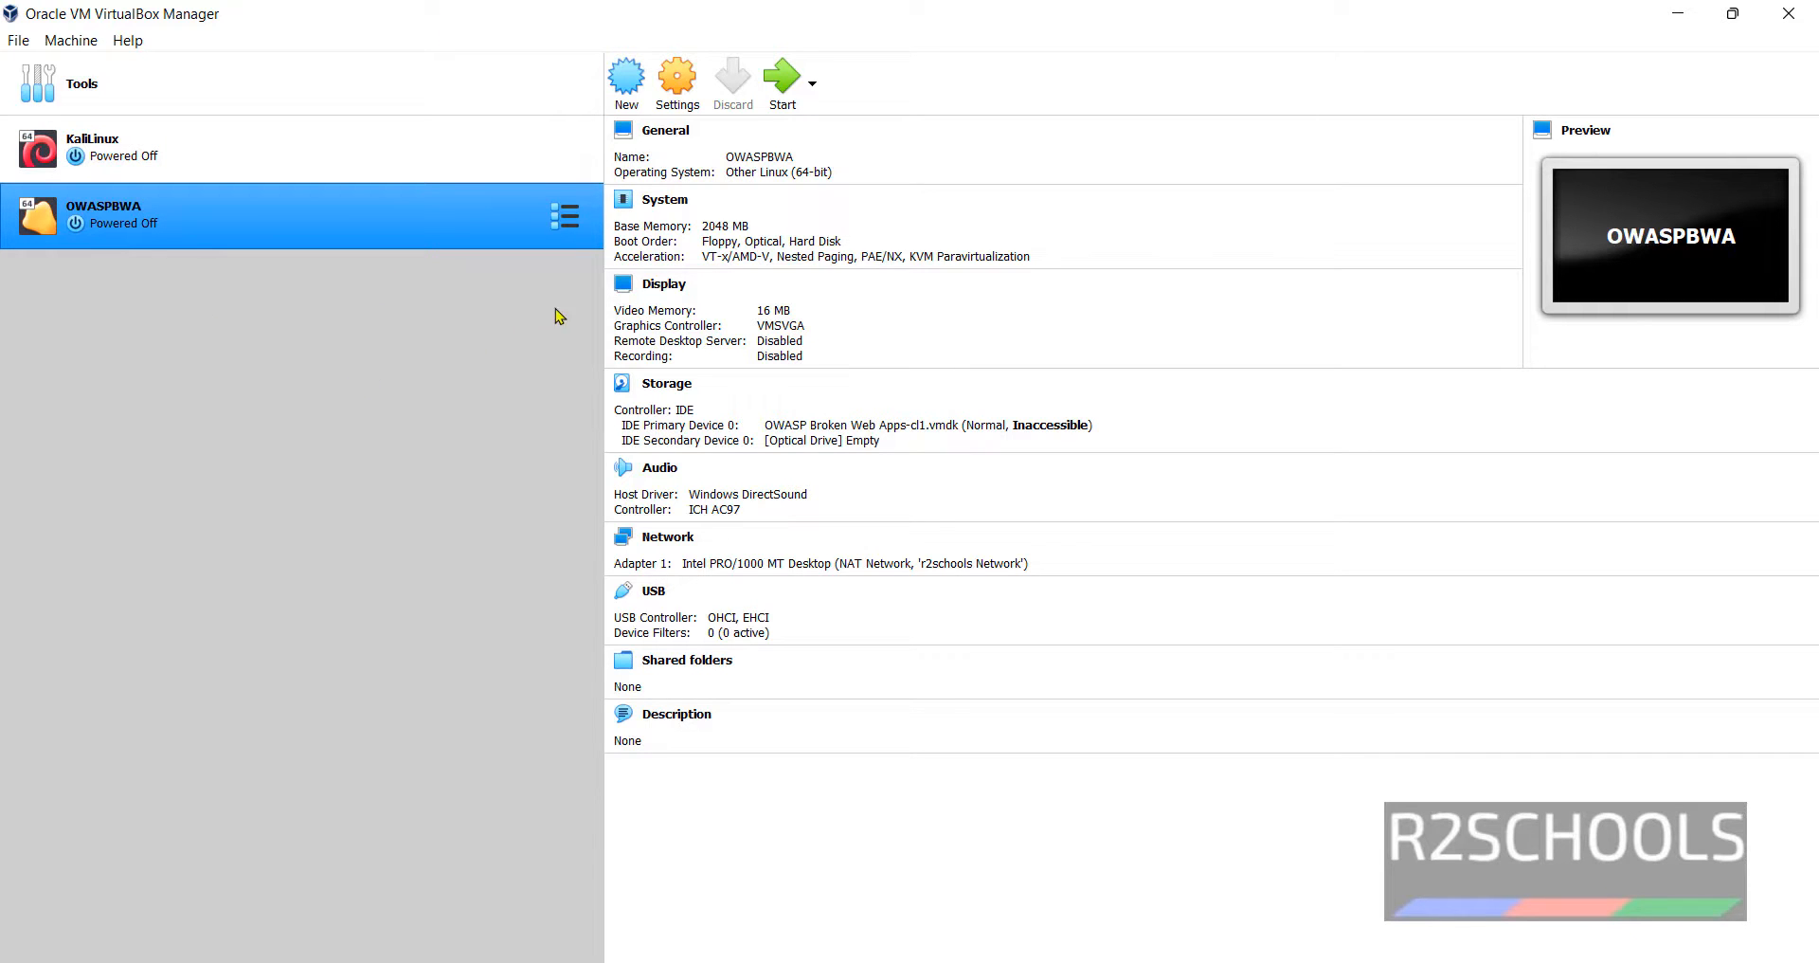
pyautogui.click(630, 92)
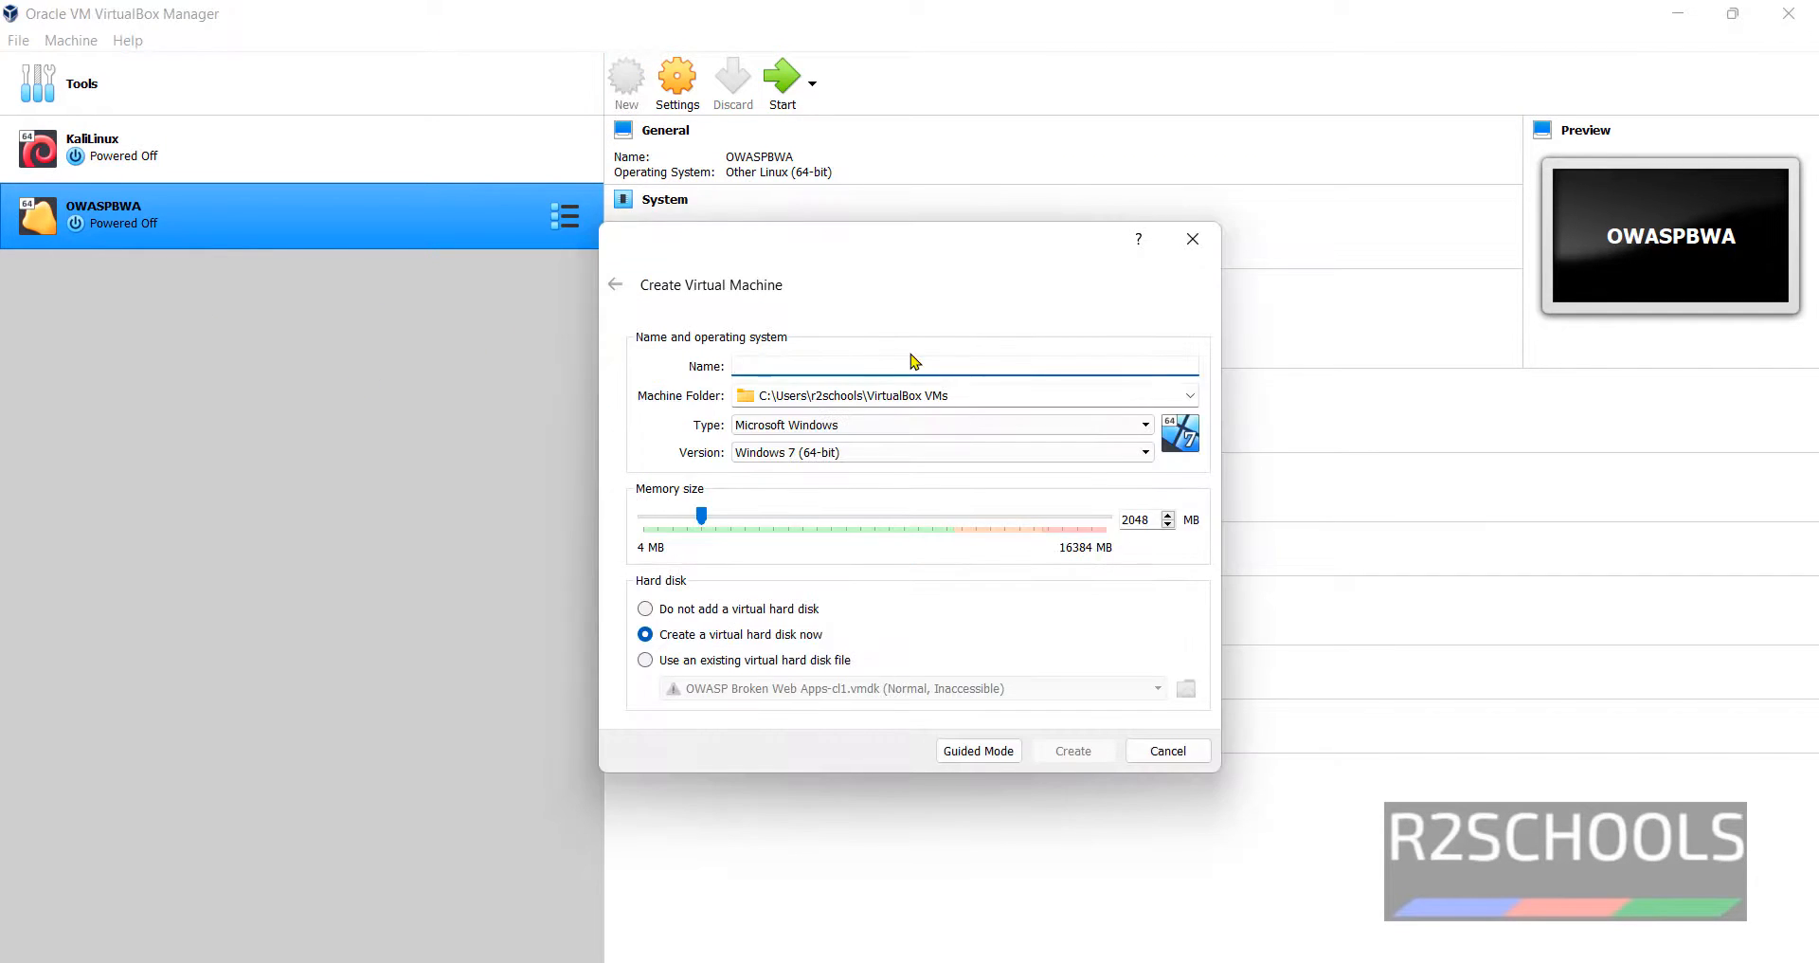
# - Name the machine Win2022, set version Other Windows (64-bit), and enter 4096 MB memory
pyautogui.click(876, 455)
pyautogui.click(881, 280)
pyautogui.write('Win2022')
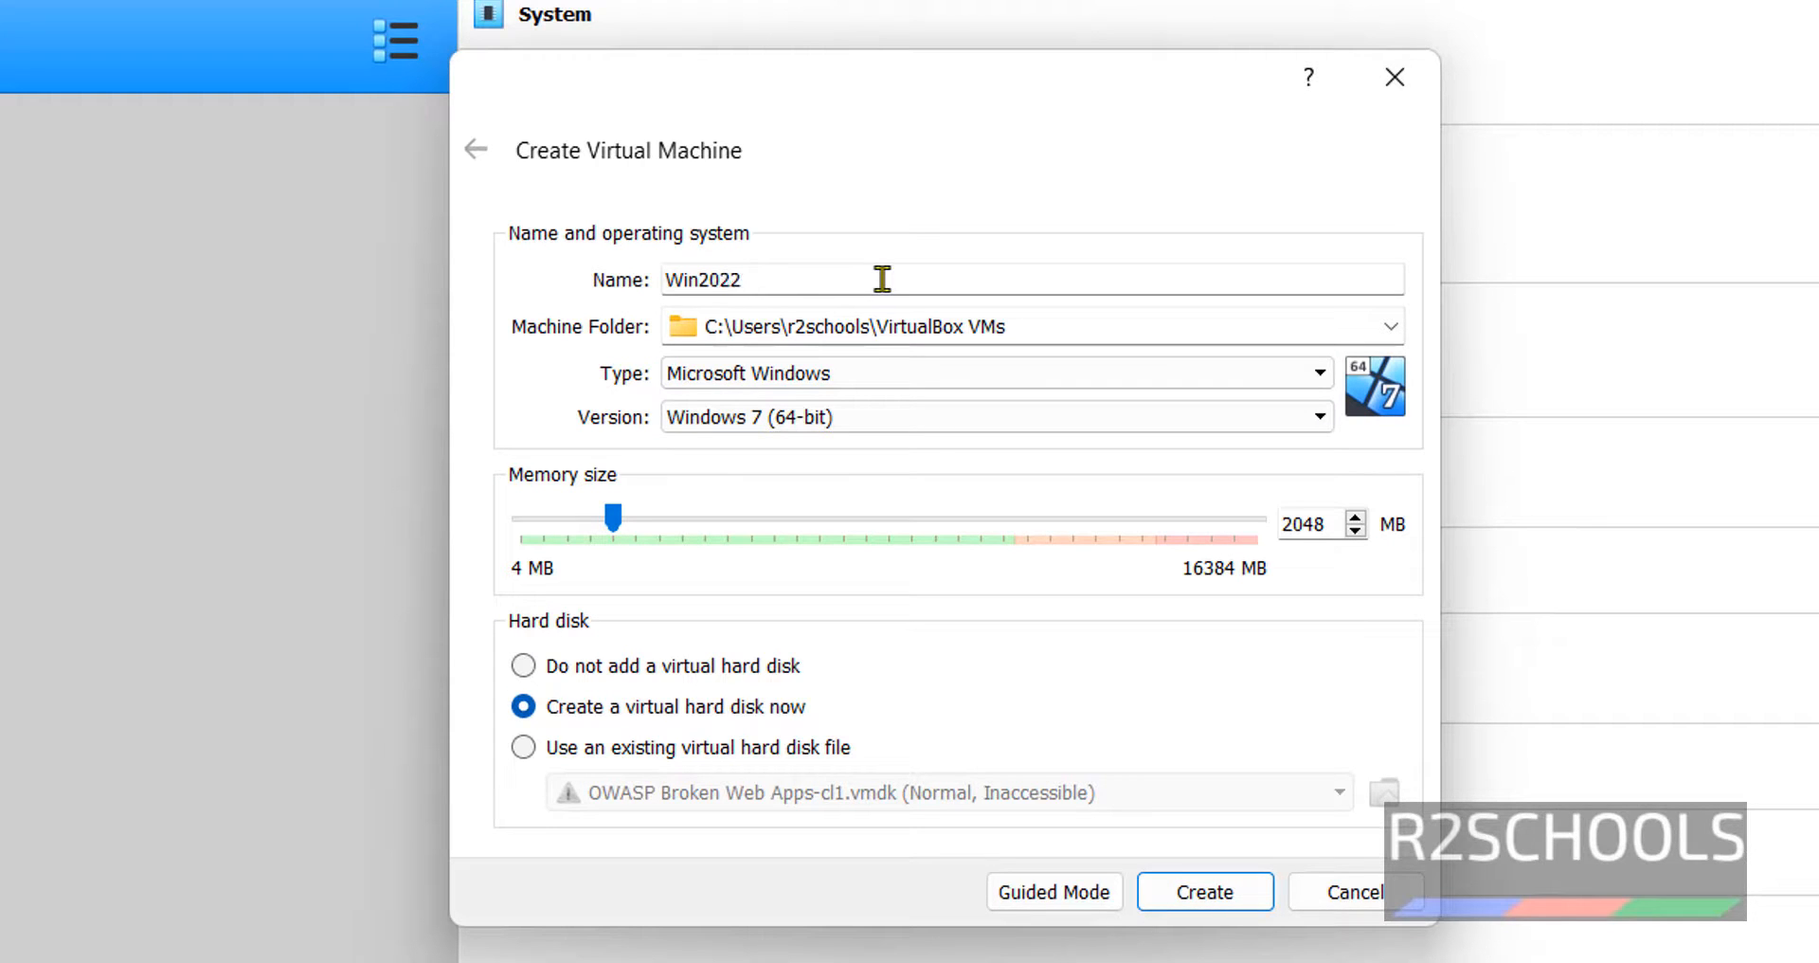
pyautogui.click(834, 429)
pyautogui.scroll(-1, 853, 606)
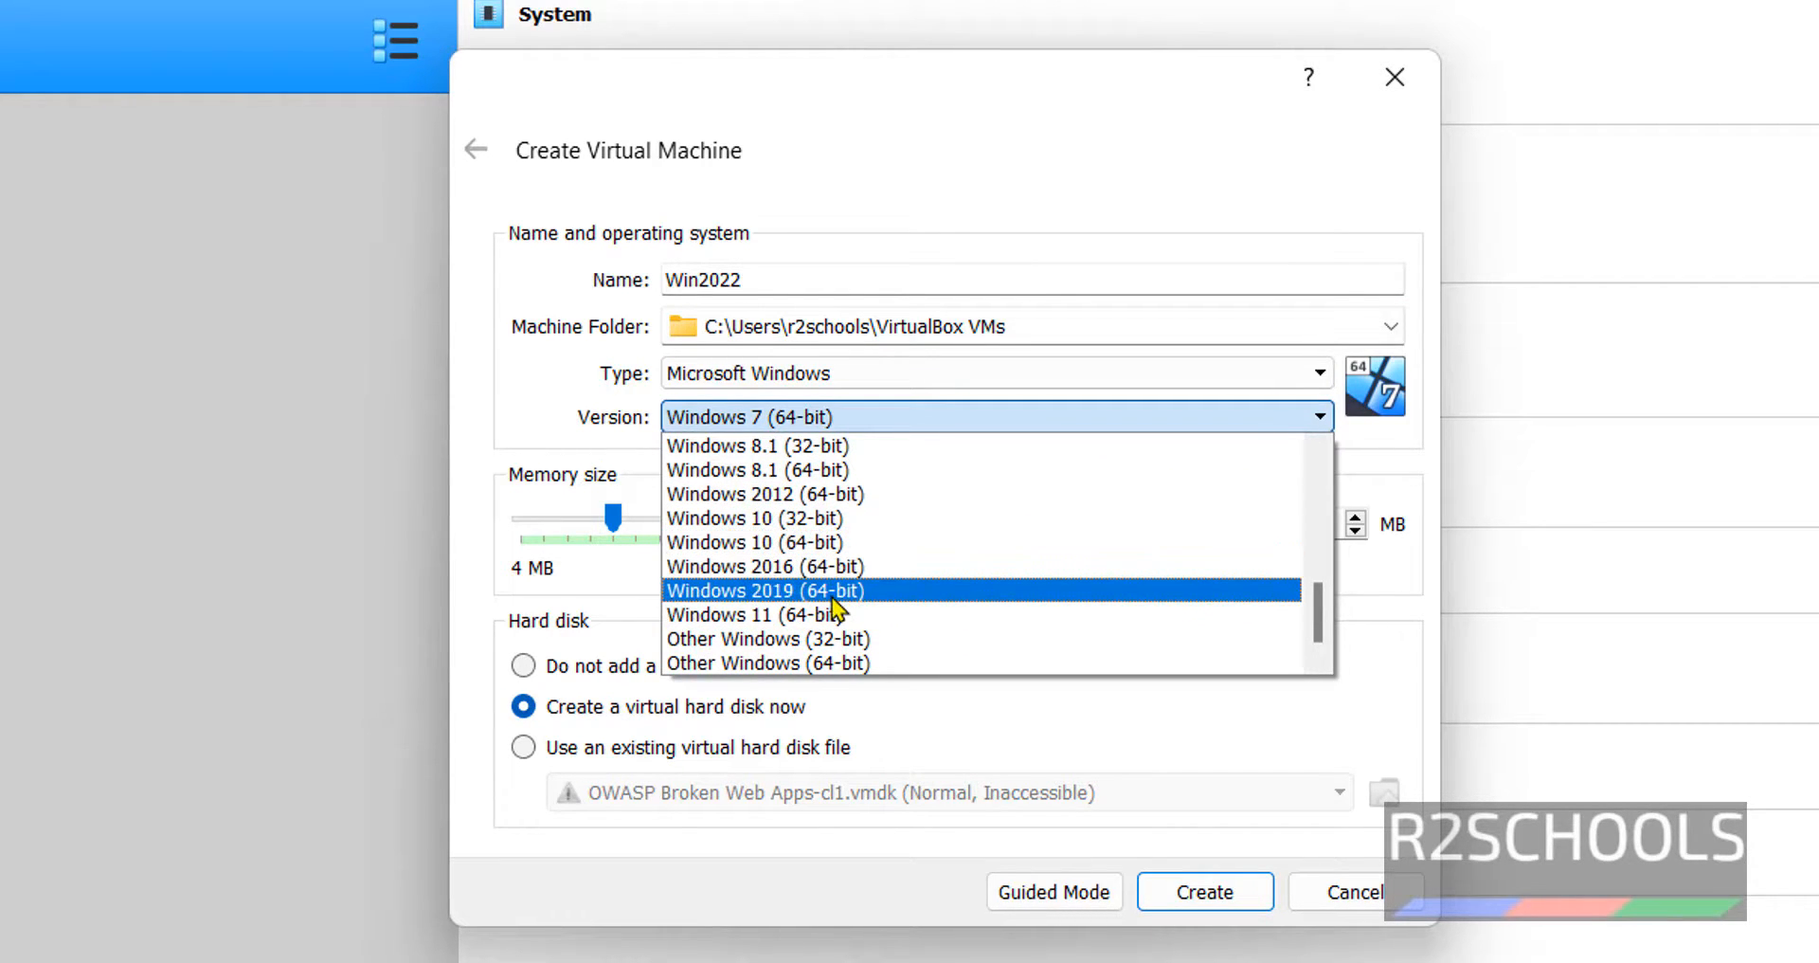
pyautogui.click(798, 663)
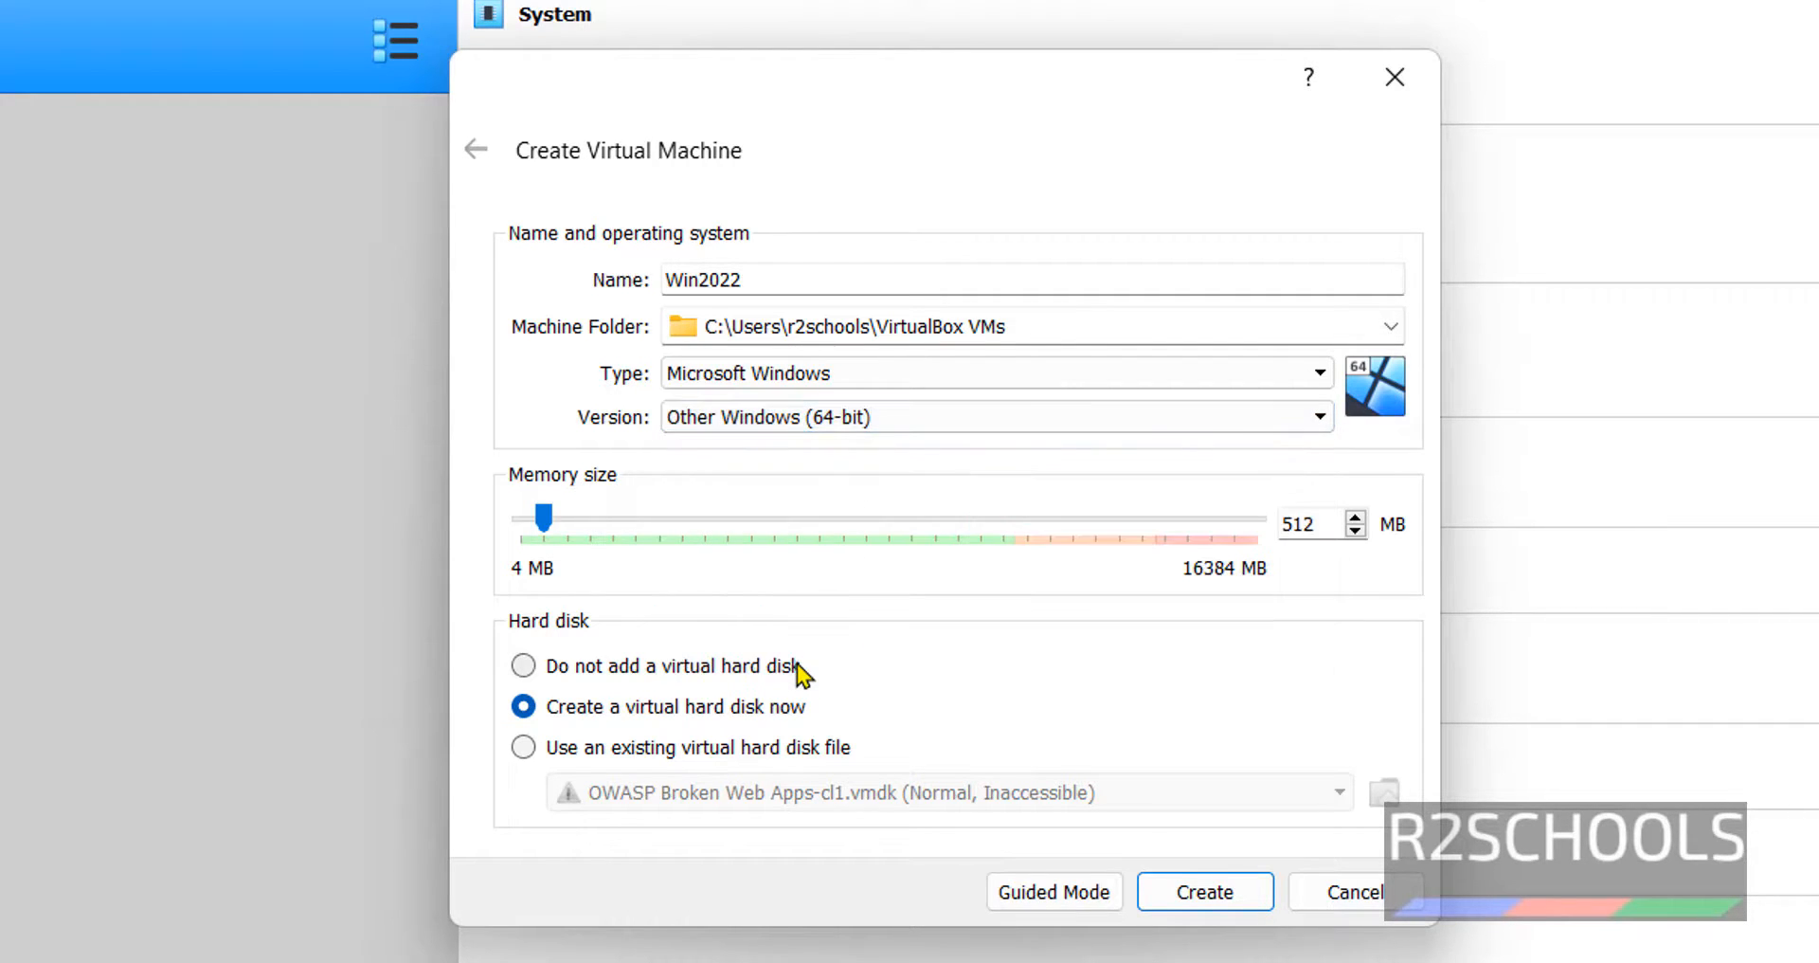
pyautogui.doubleClick(1298, 523)
pyautogui.write('40')
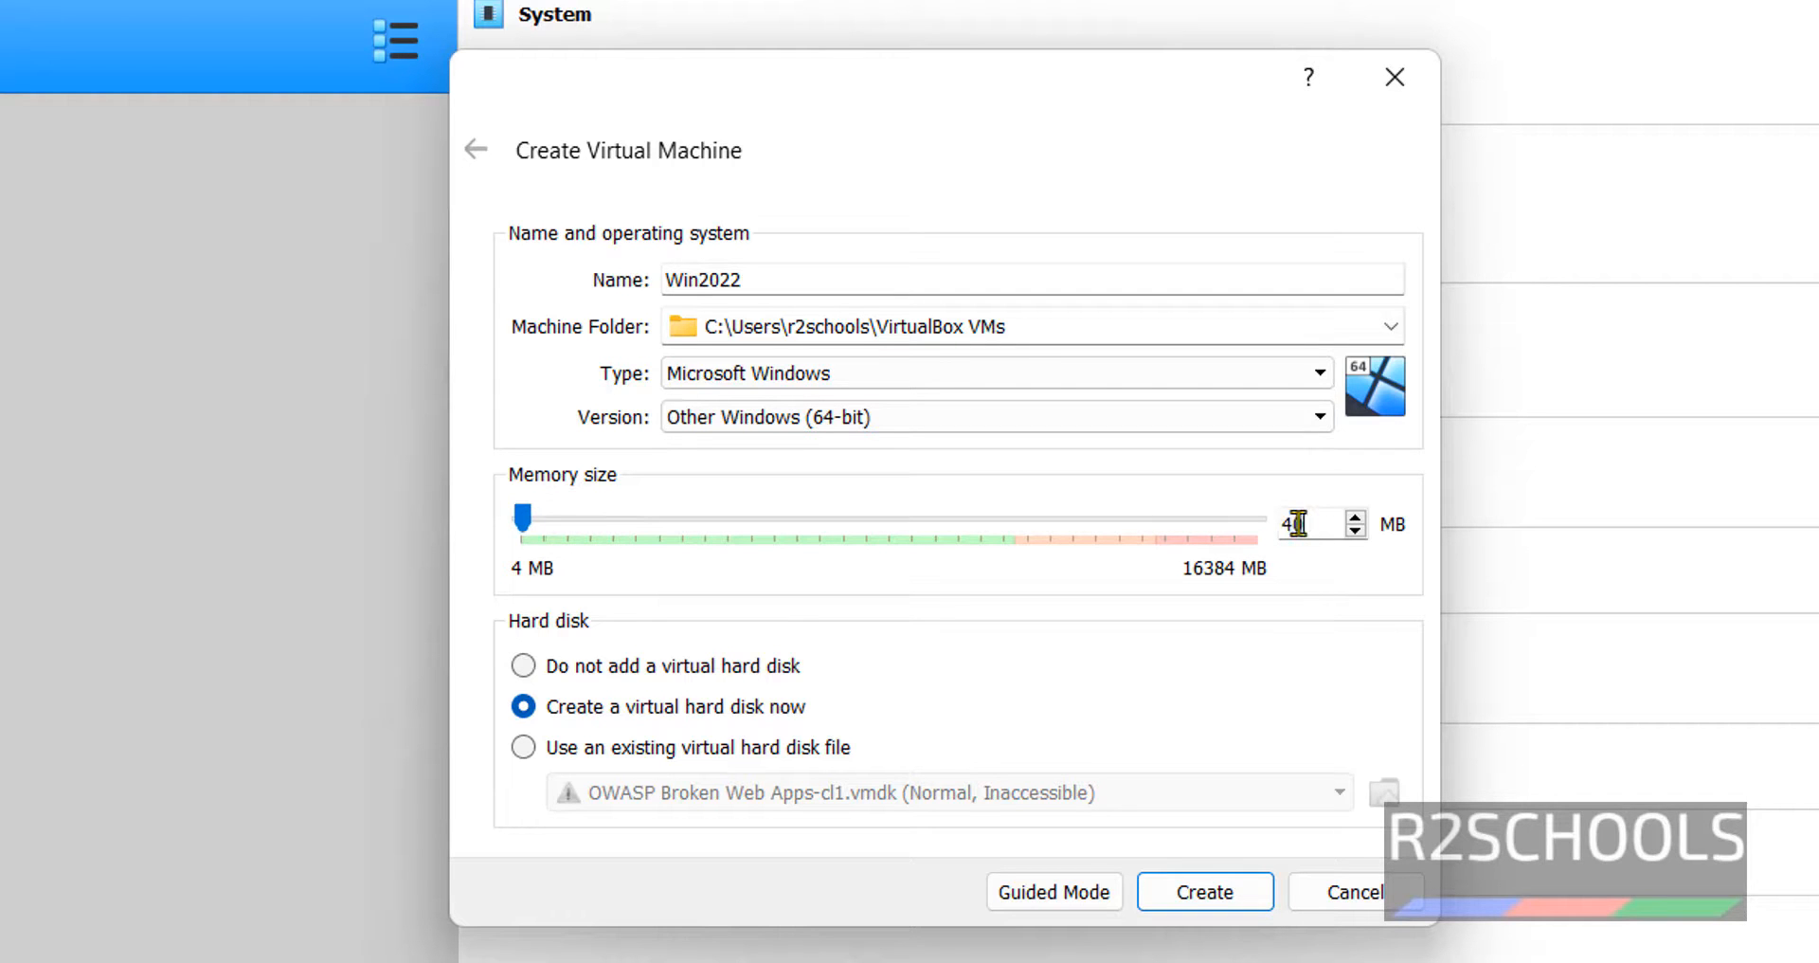
pyautogui.write('96')
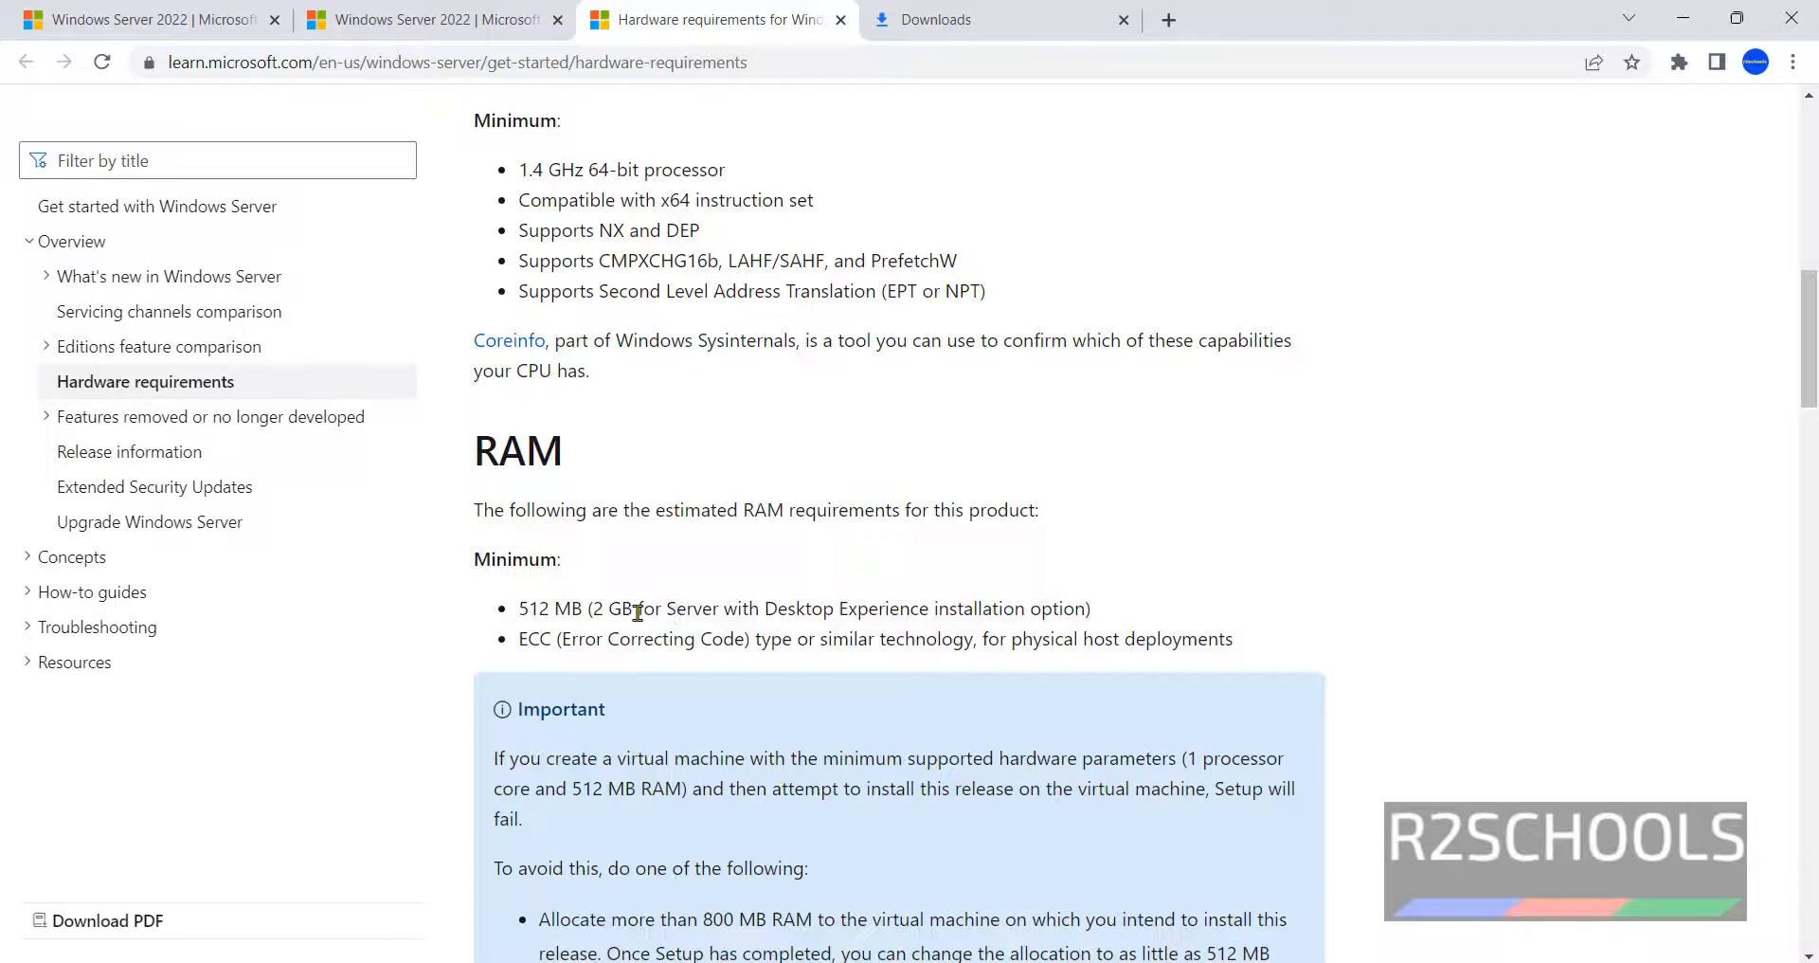
# - Check Microsoft Learn's minimum RAM (512 MB, 2 GB with Desktop Experience) and storage requirements
pyautogui.moveTo(520, 616); pyautogui.dragTo(653, 611)
pyautogui.click(566, 610)
pyautogui.moveTo(594, 610); pyautogui.dragTo(641, 610)
pyautogui.scroll(-6, 1182, 487)
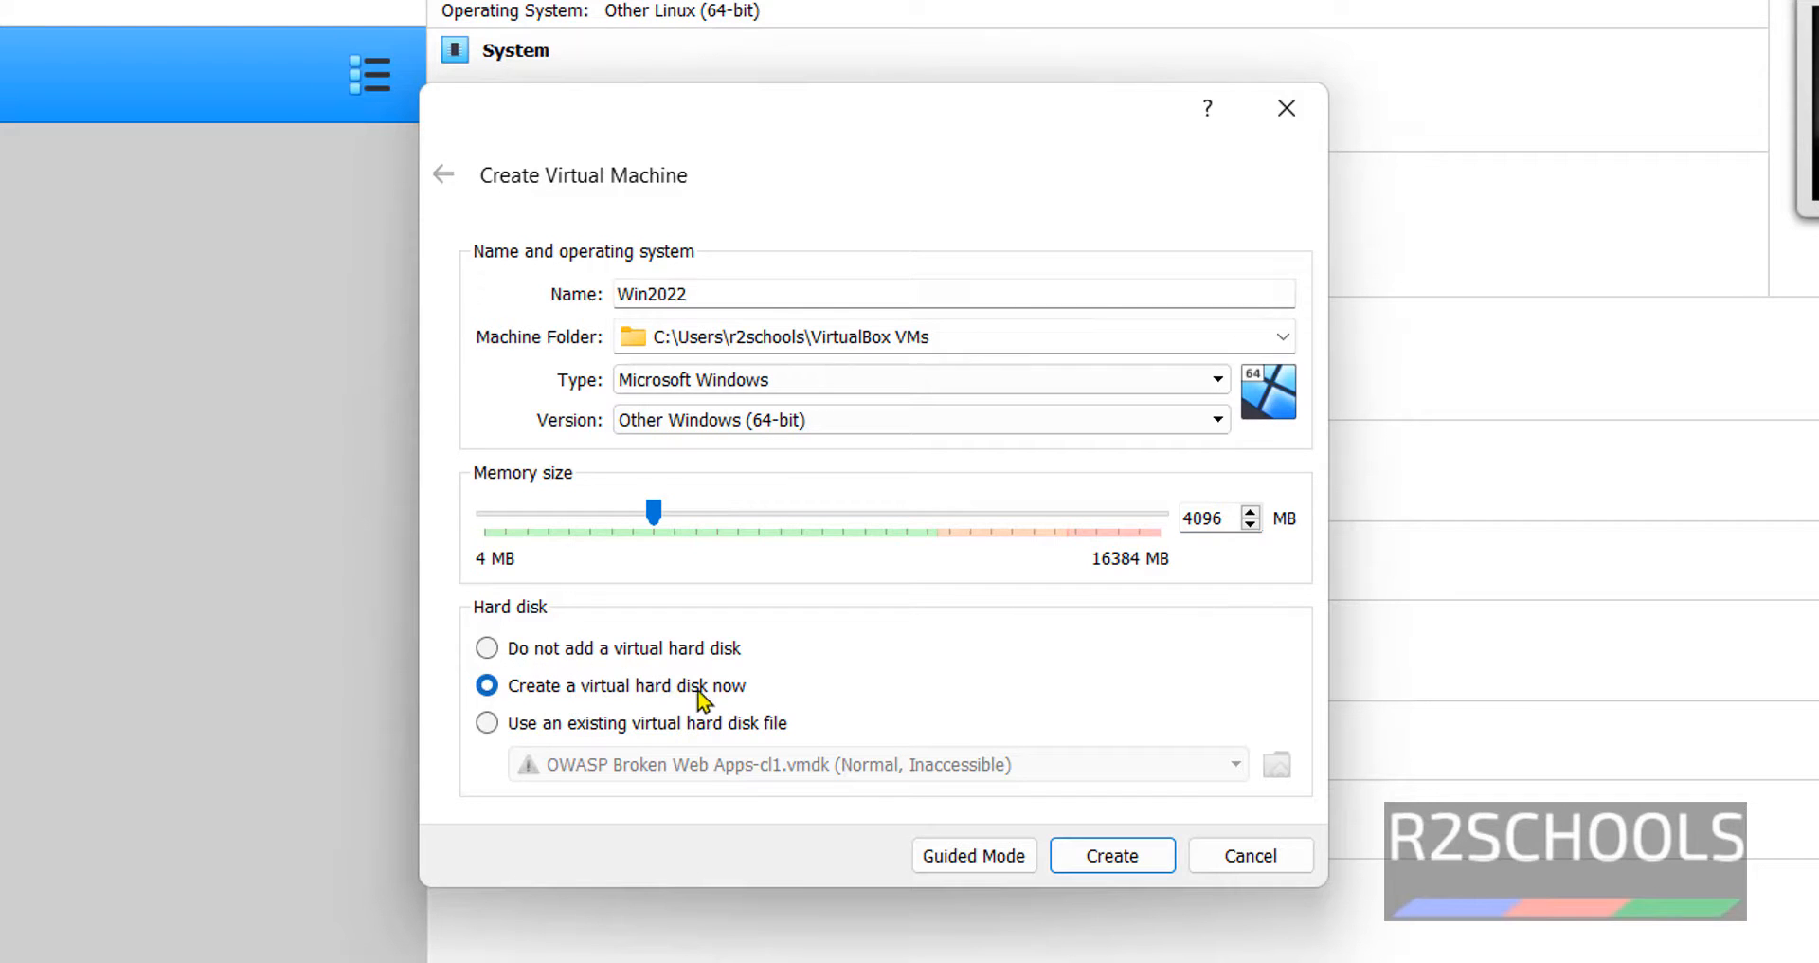
# - Create Win2022 with a 100 GB dynamically allocated VHD disk, Win2022.vhd
pyautogui.click(1116, 858)
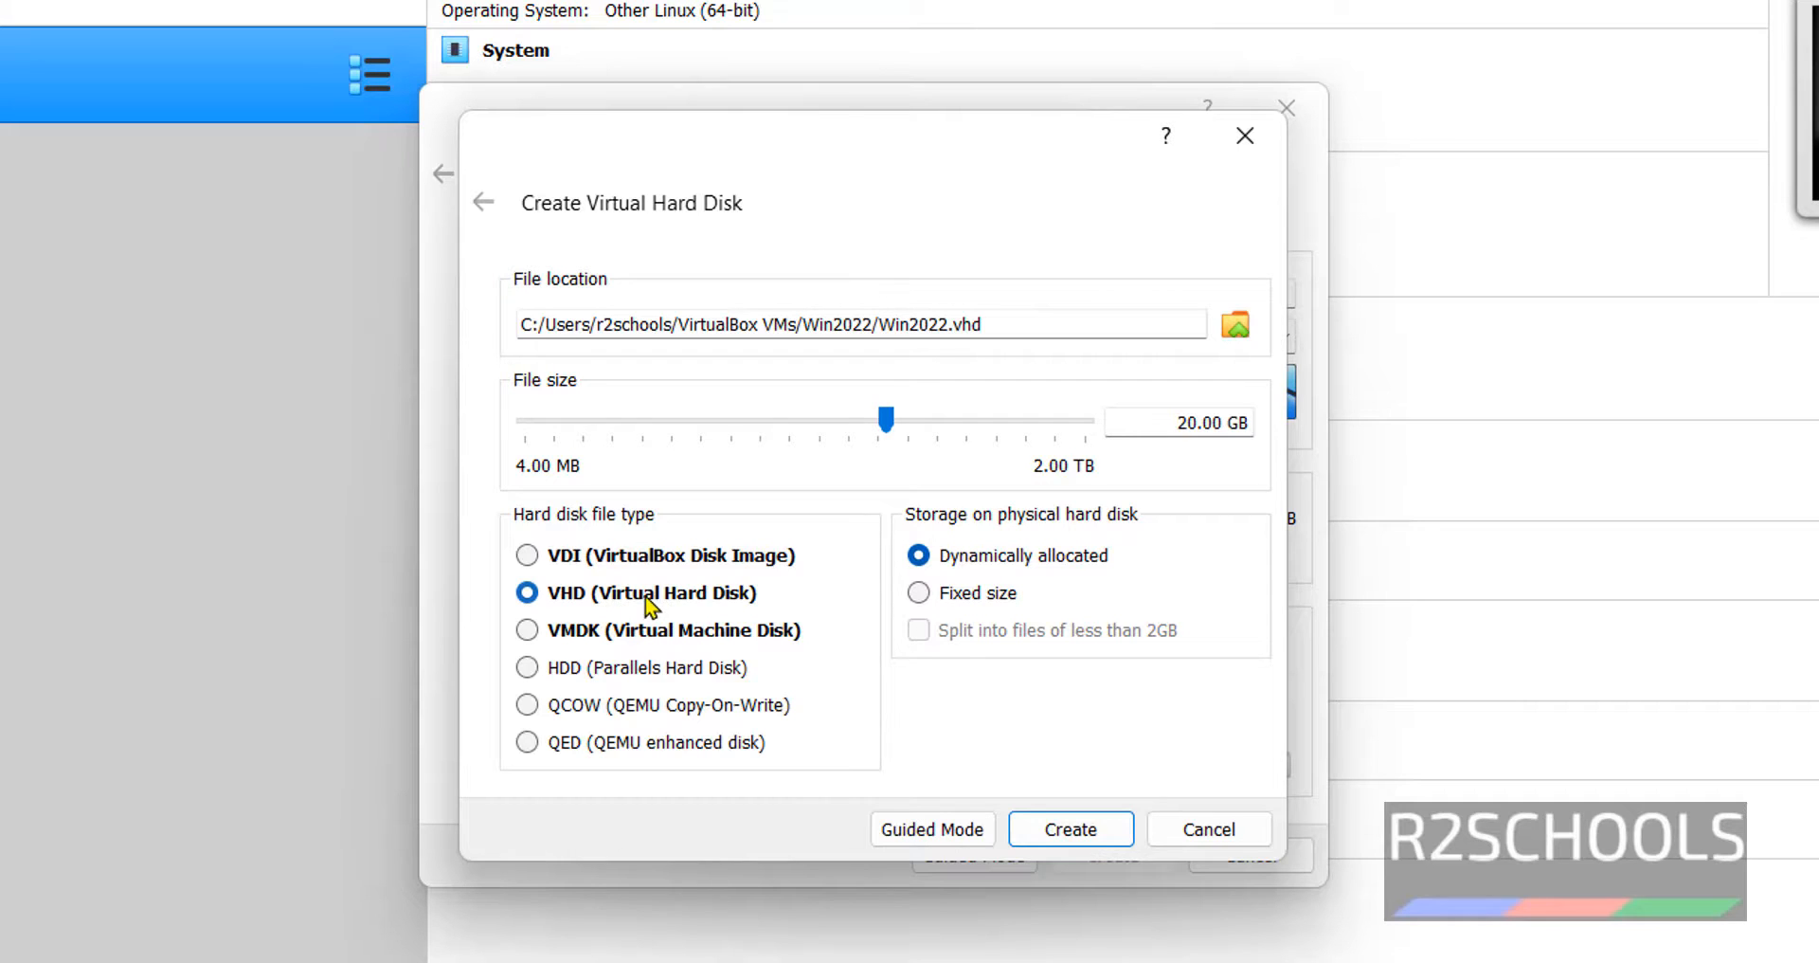
pyautogui.doubleClick(1182, 424)
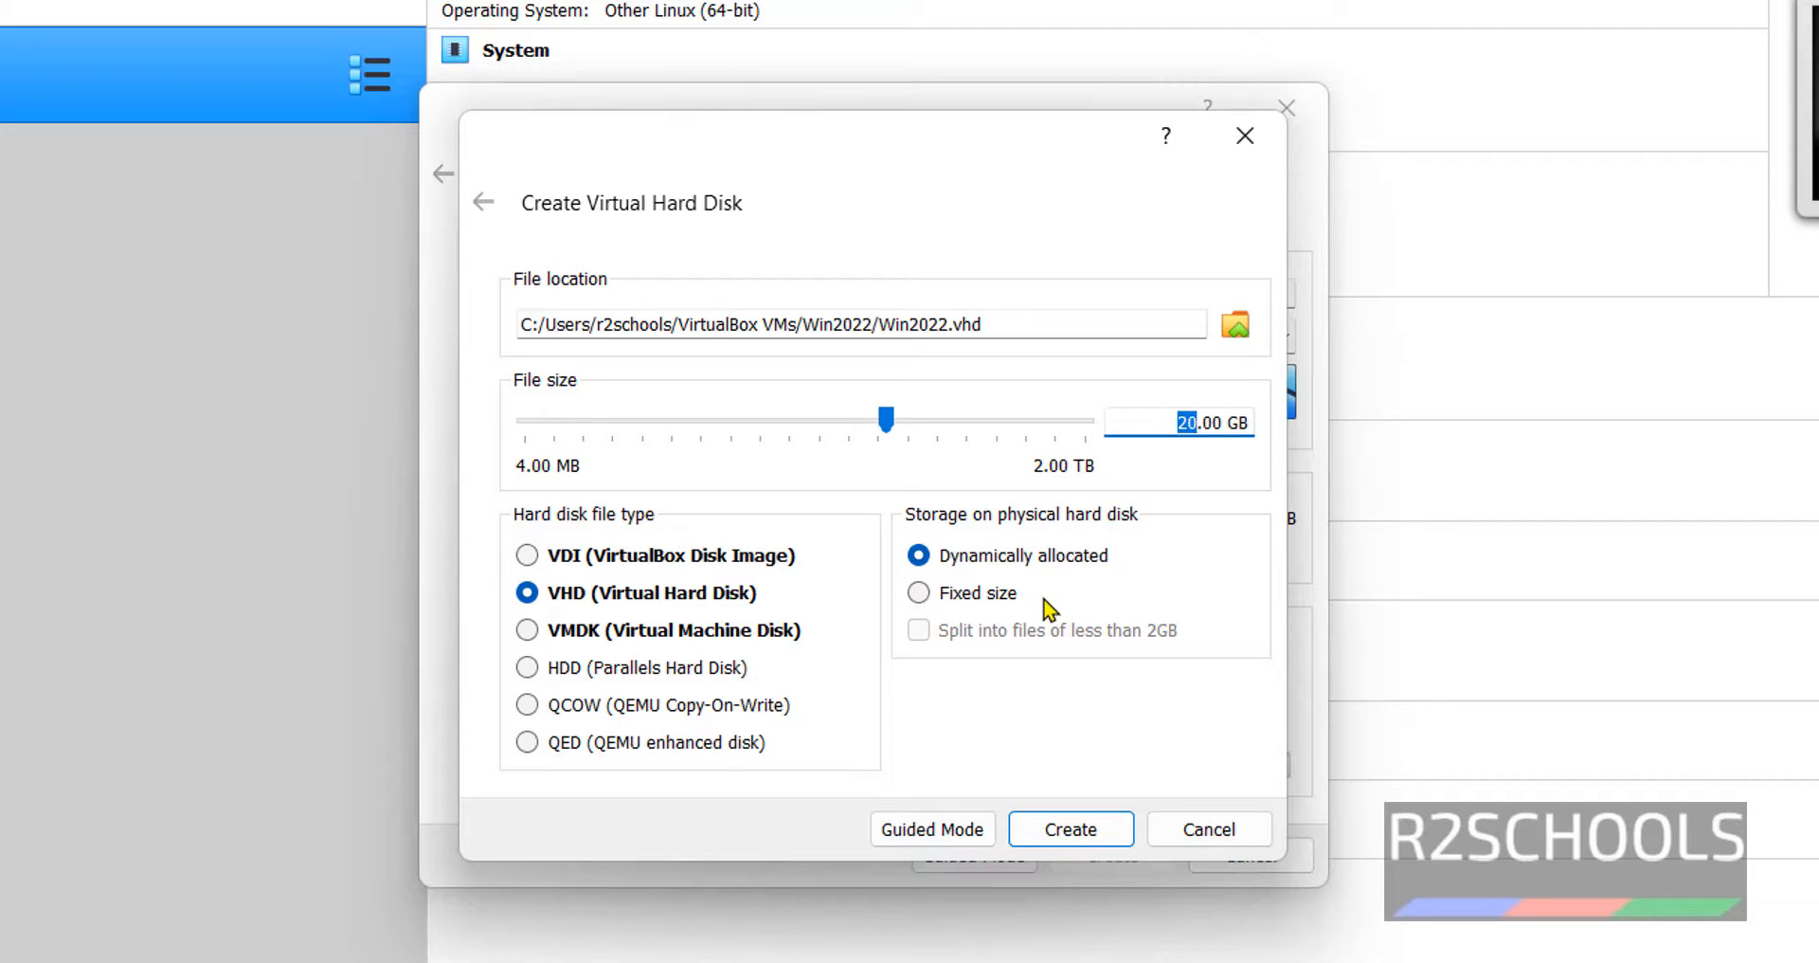
pyautogui.write('100')
pyautogui.moveTo(1105, 325); pyautogui.dragTo(502, 393)
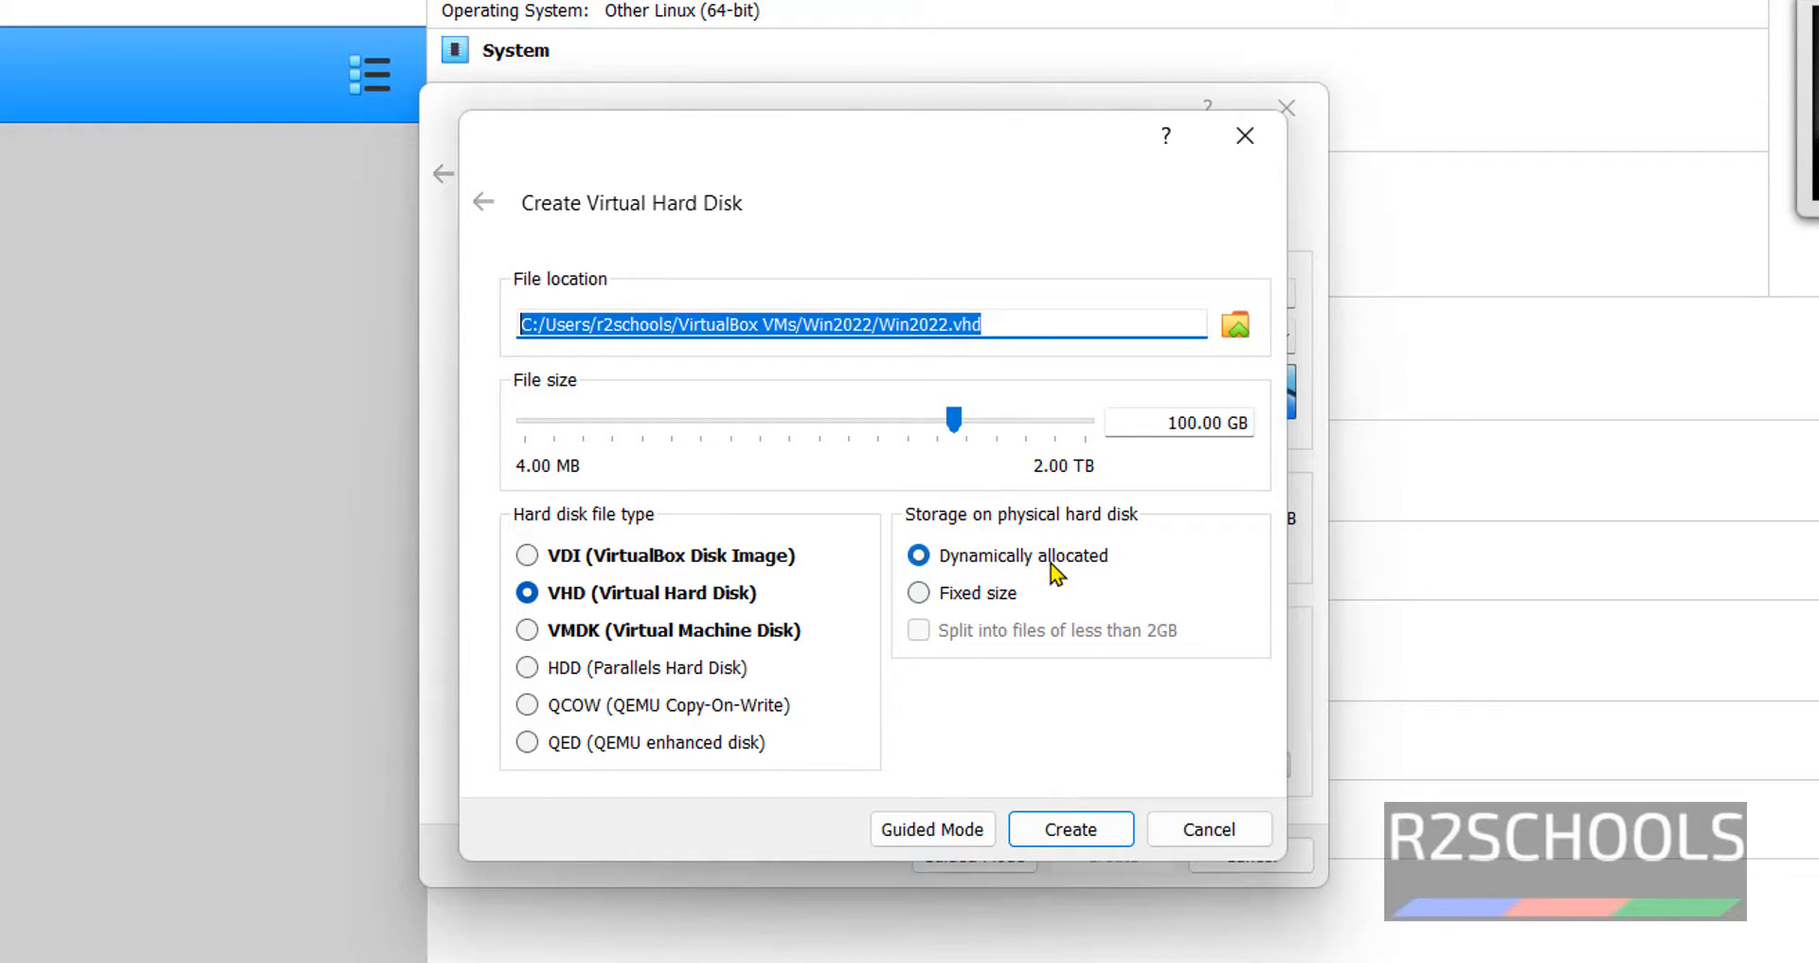
pyautogui.click(1068, 831)
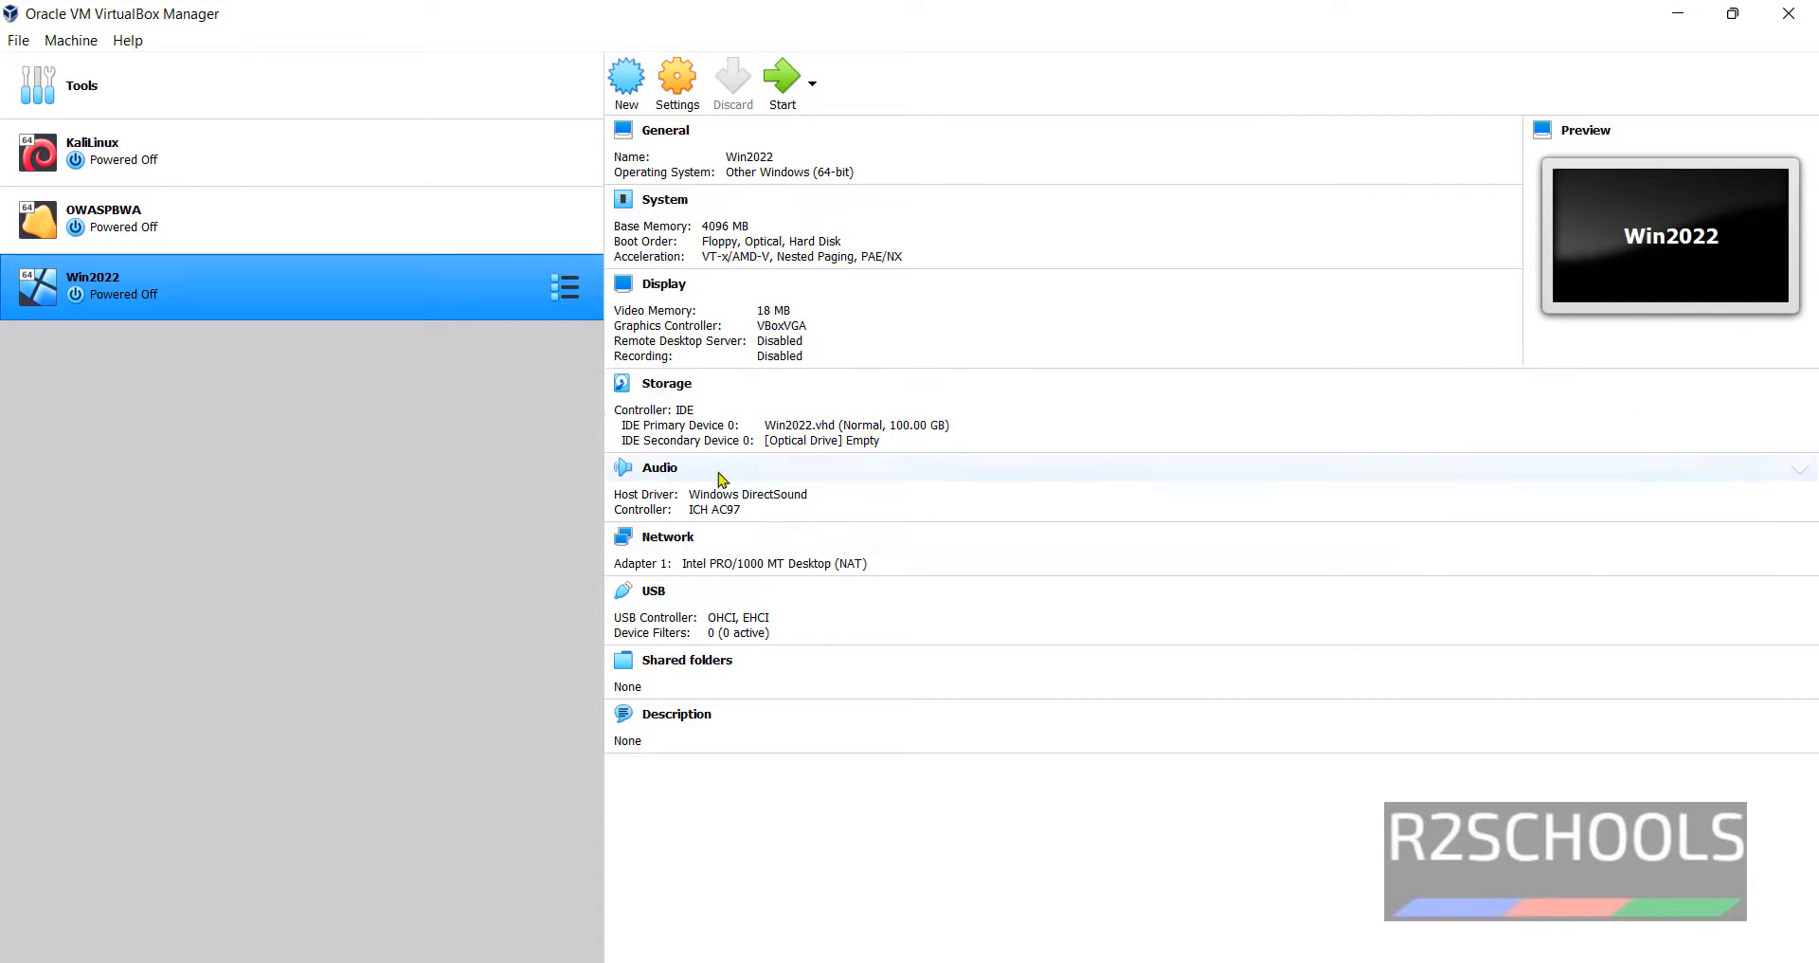
# - Through Settings > Storage, attach SERVER_EVAL_x64FRE_en-us.iso (4.70 GB) to the empty IDE optical drive
pyautogui.click(822, 440)
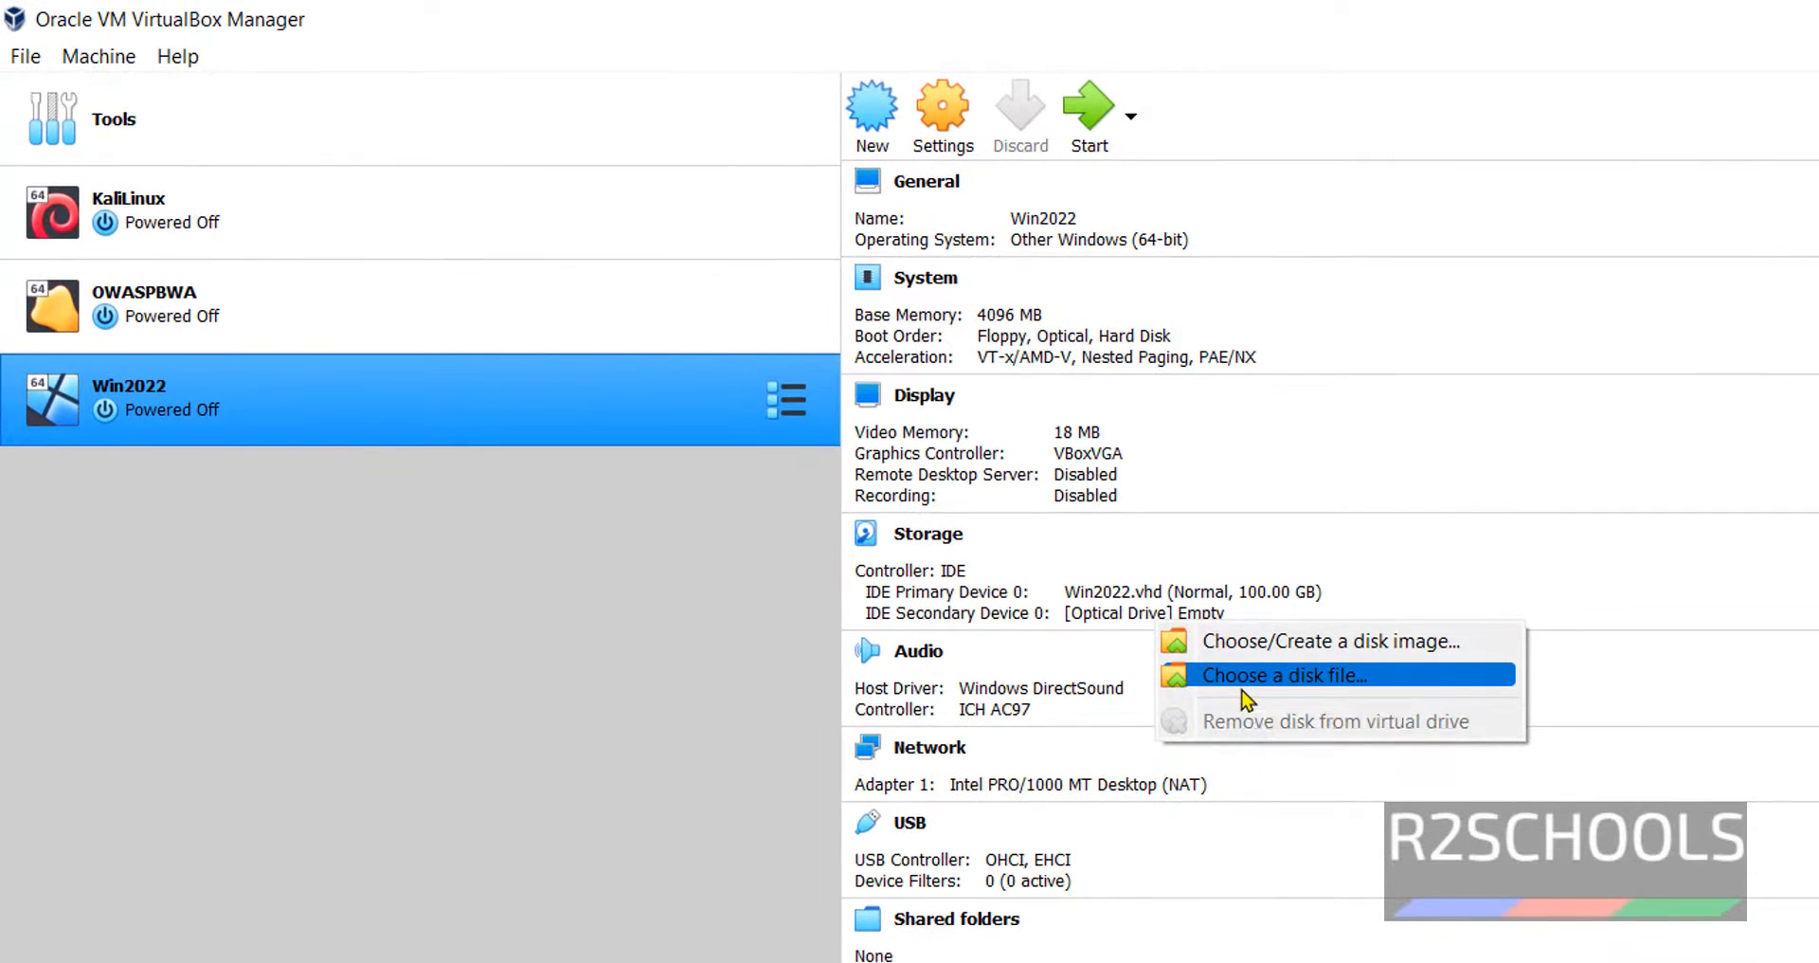
pyautogui.click(1243, 692)
pyautogui.click(1175, 794)
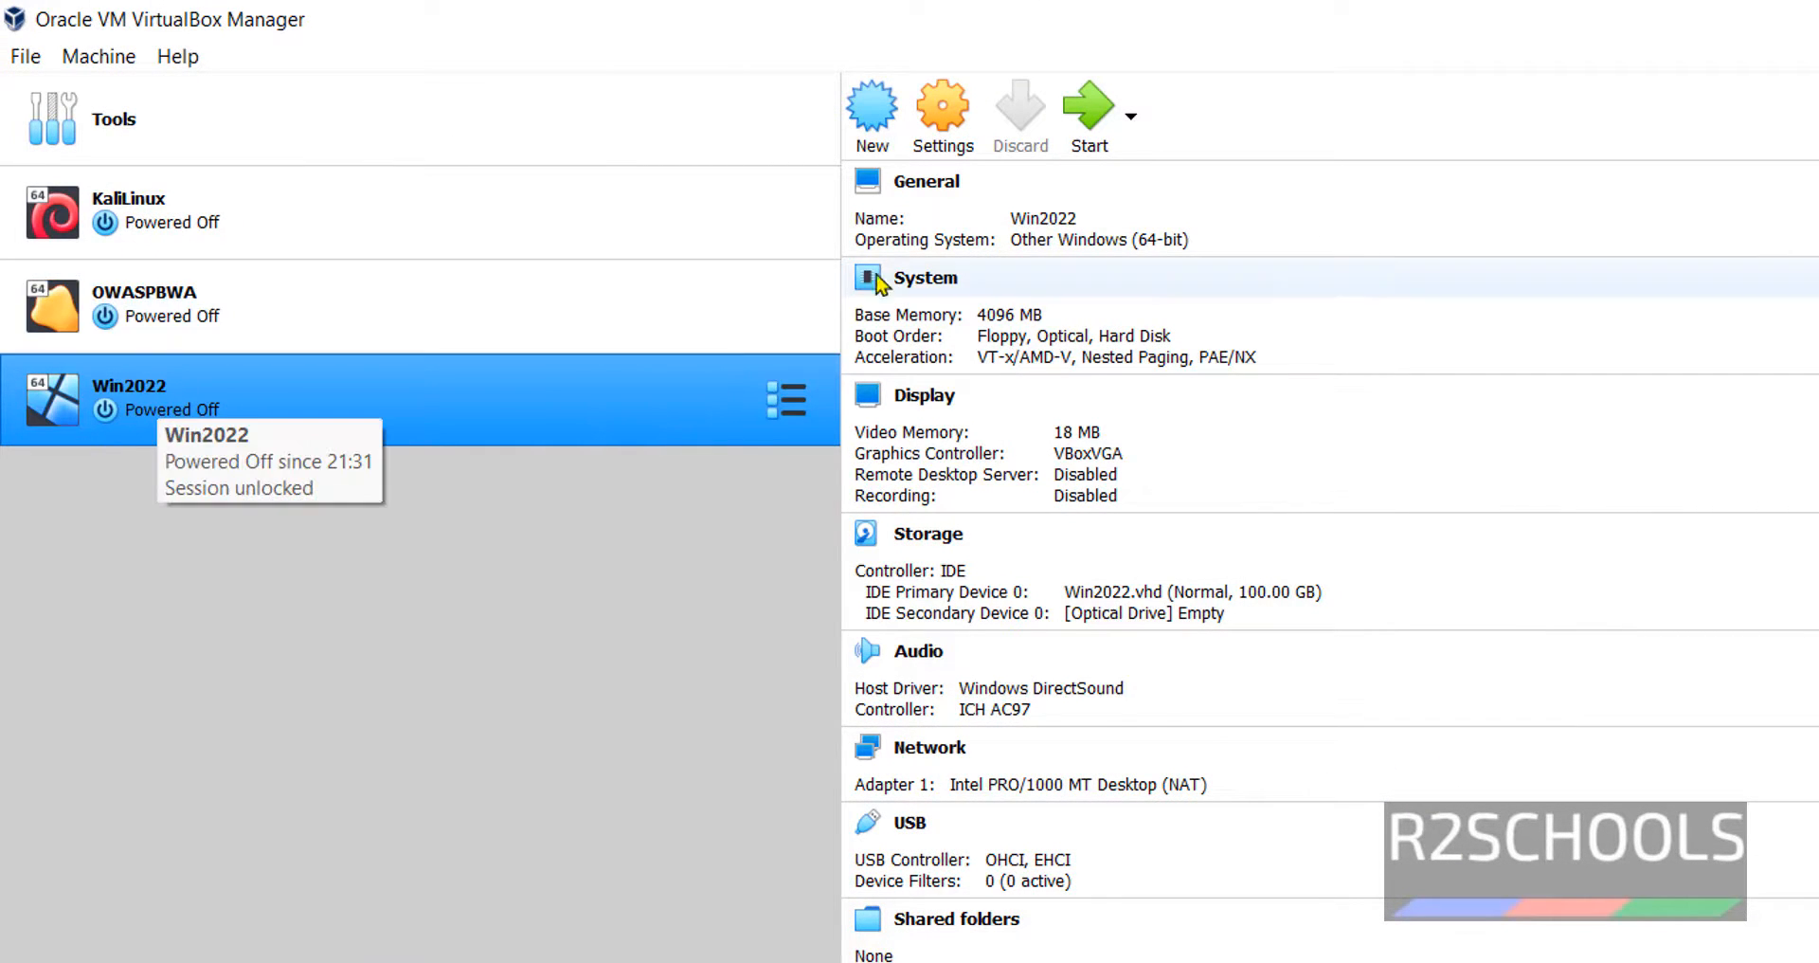
pyautogui.click(941, 119)
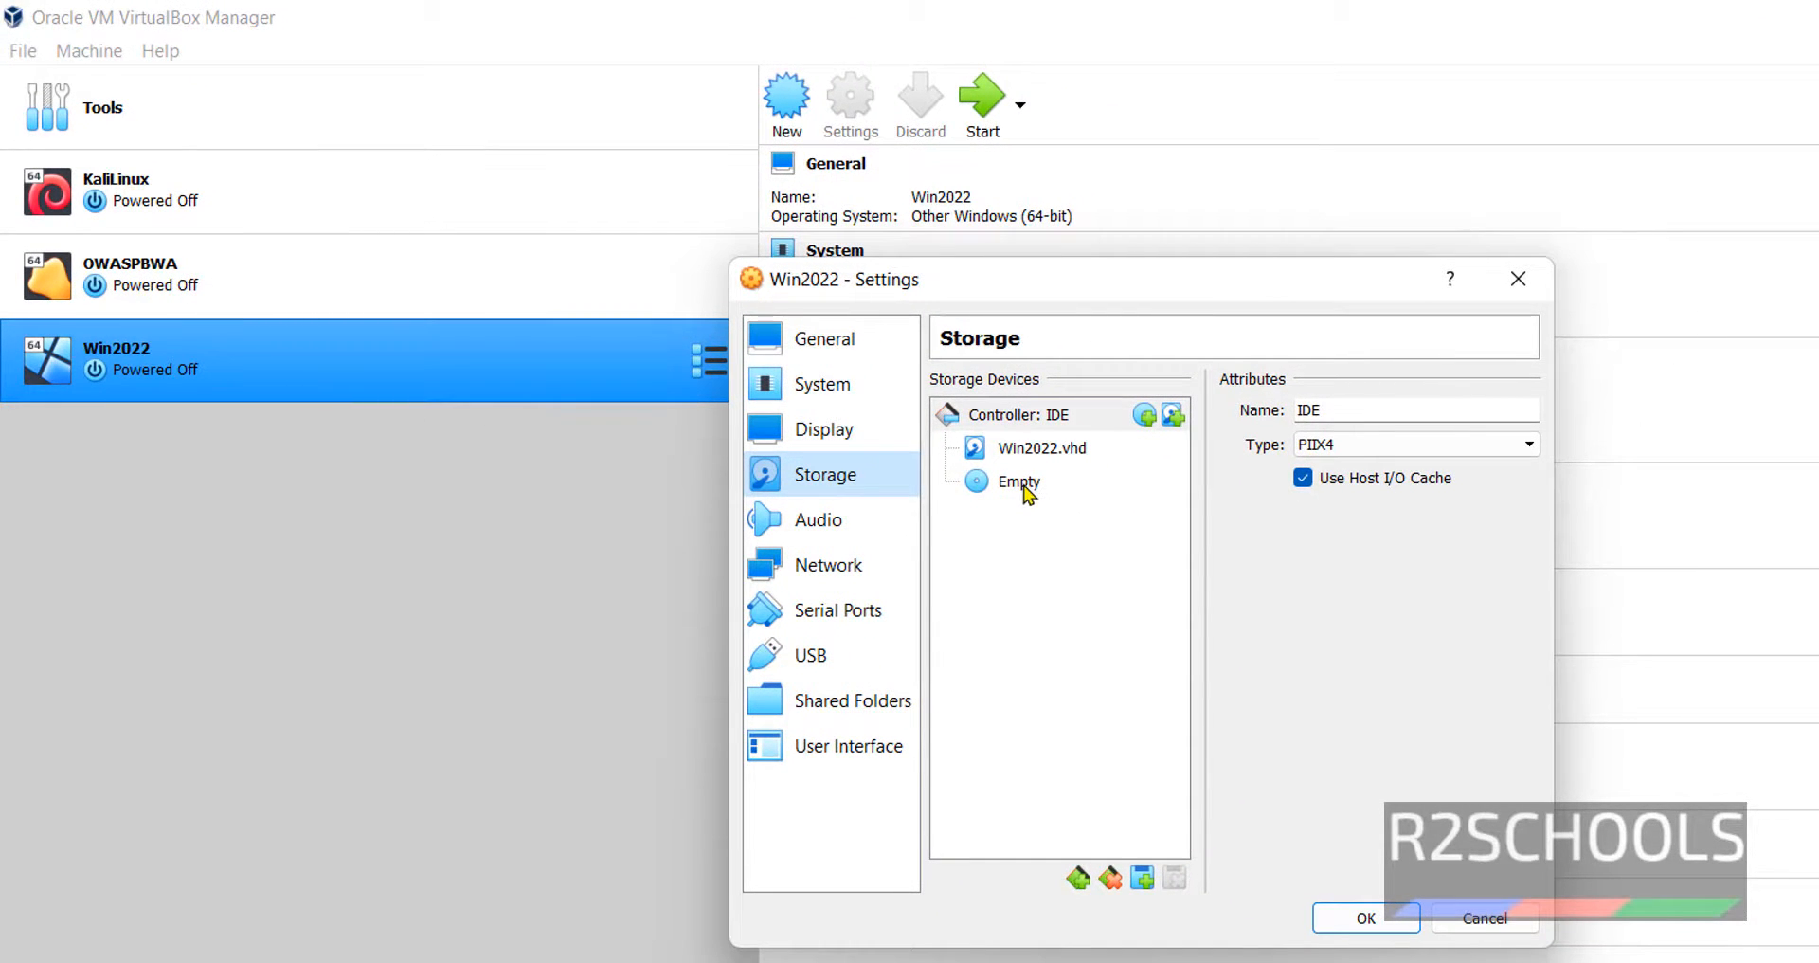
pyautogui.click(1025, 487)
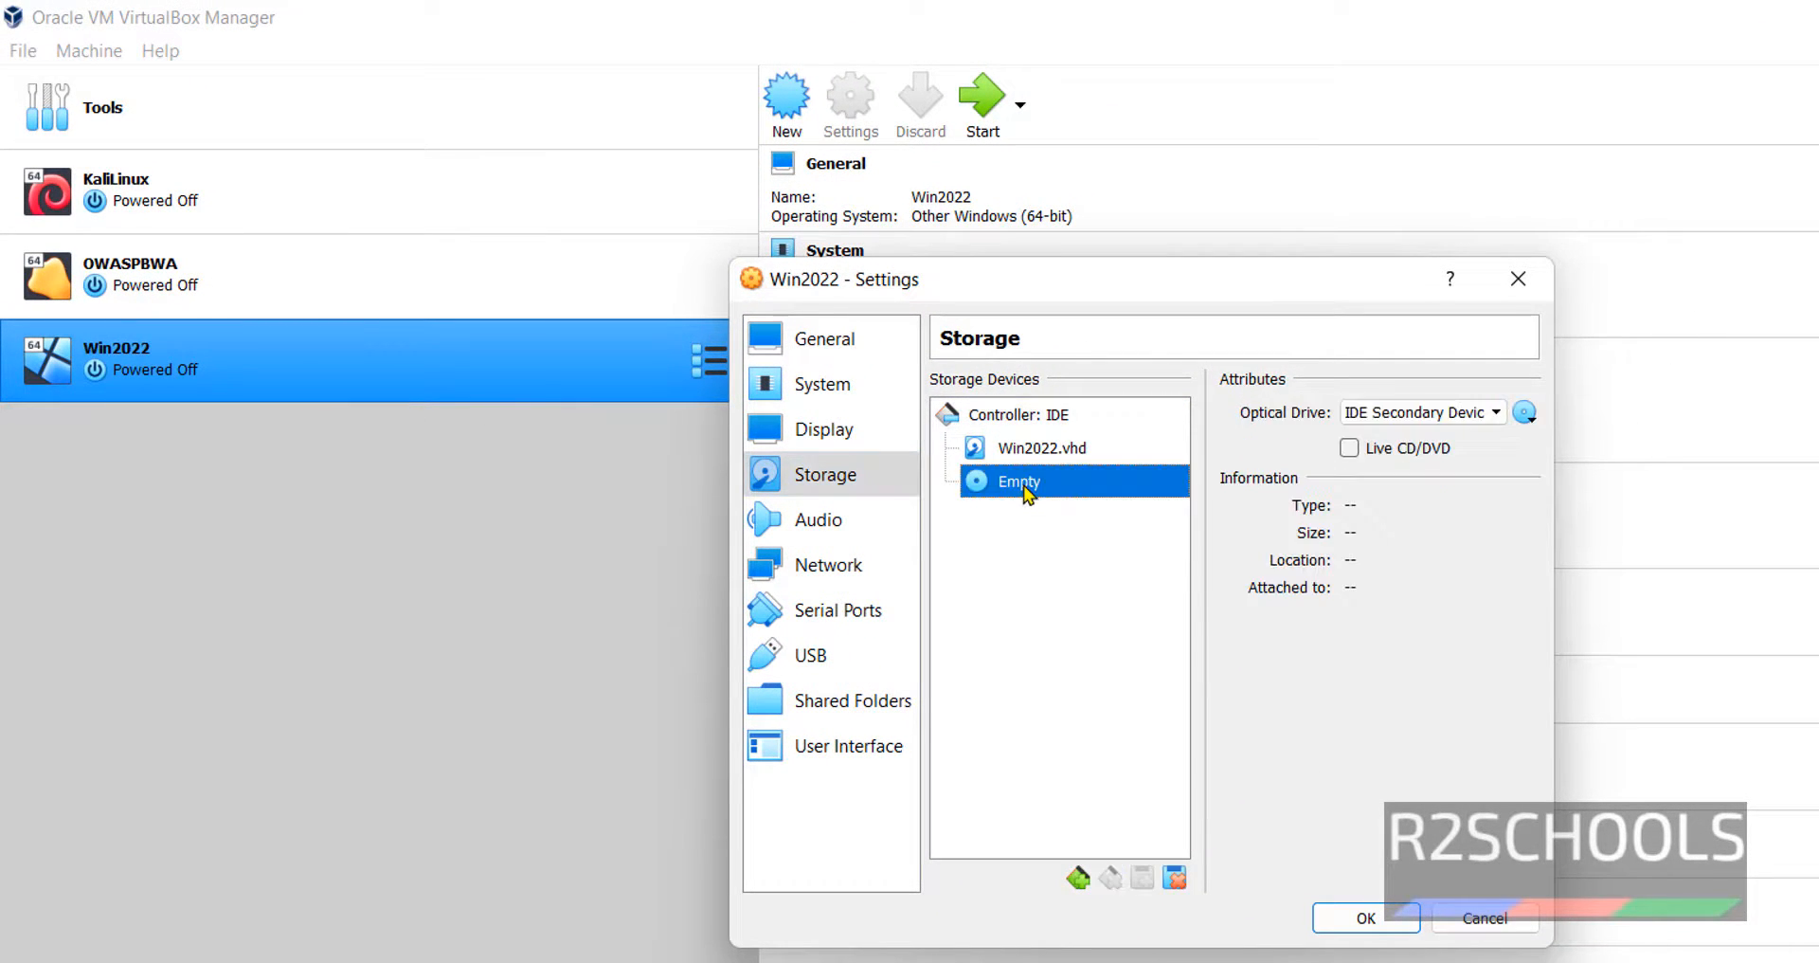
pyautogui.click(1525, 413)
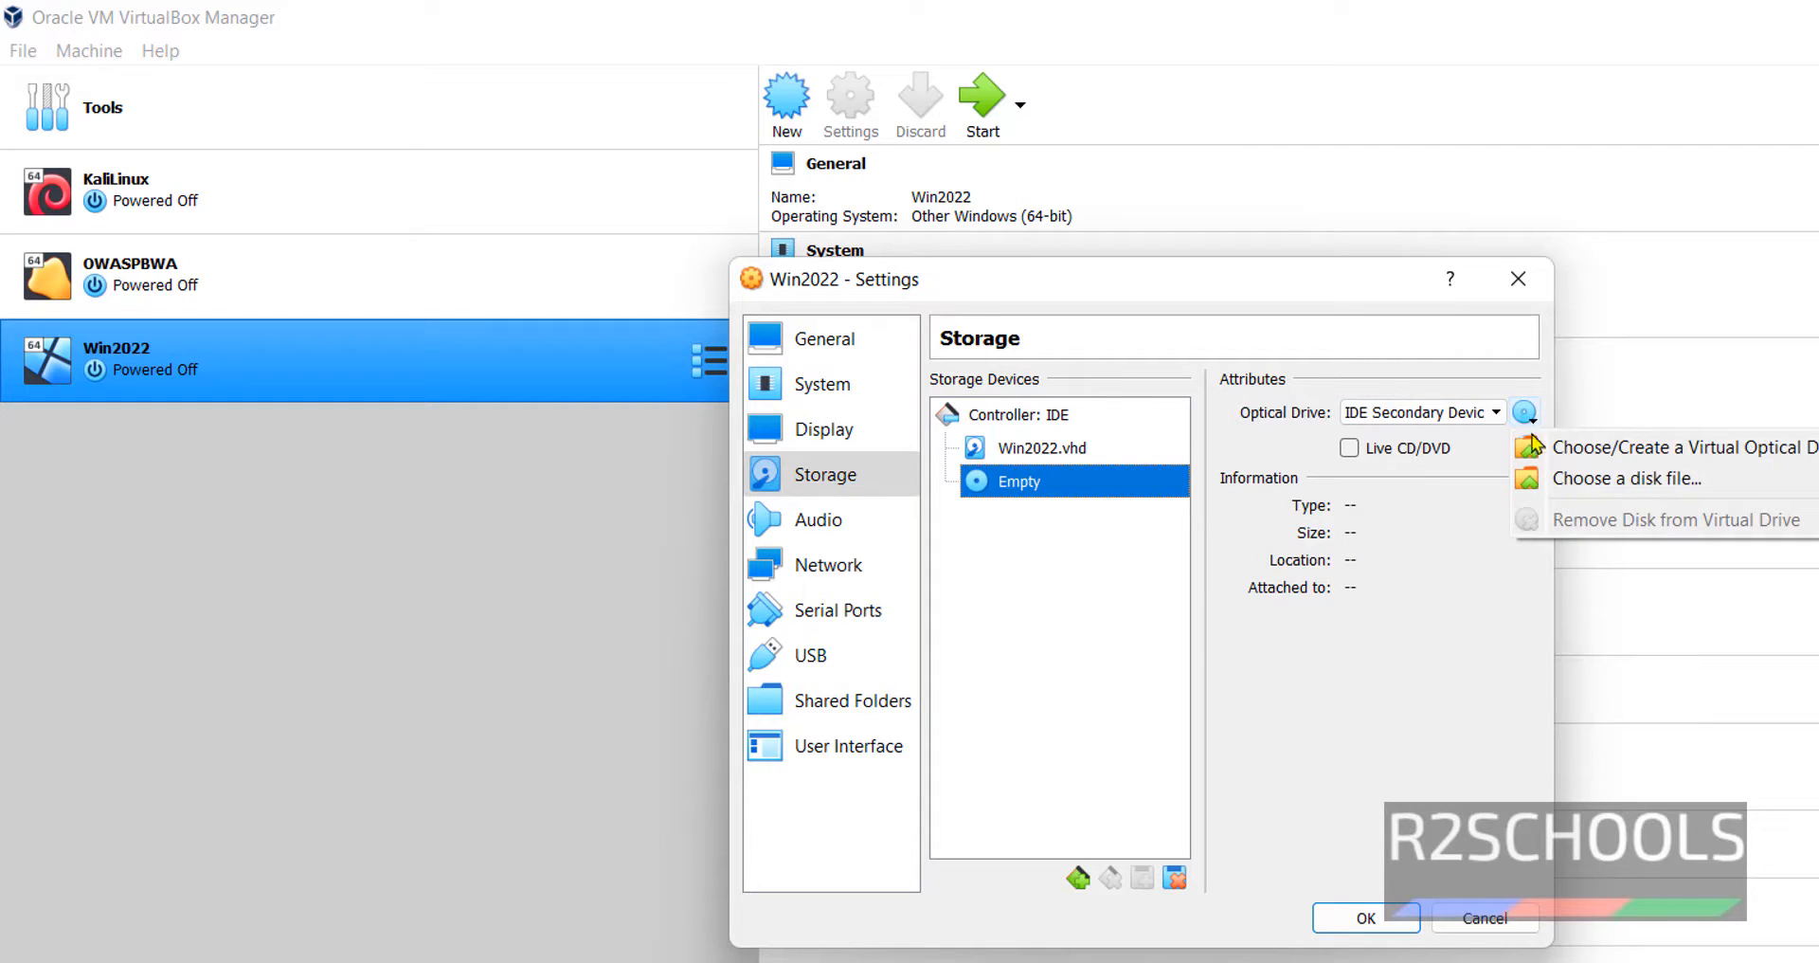
pyautogui.click(1568, 481)
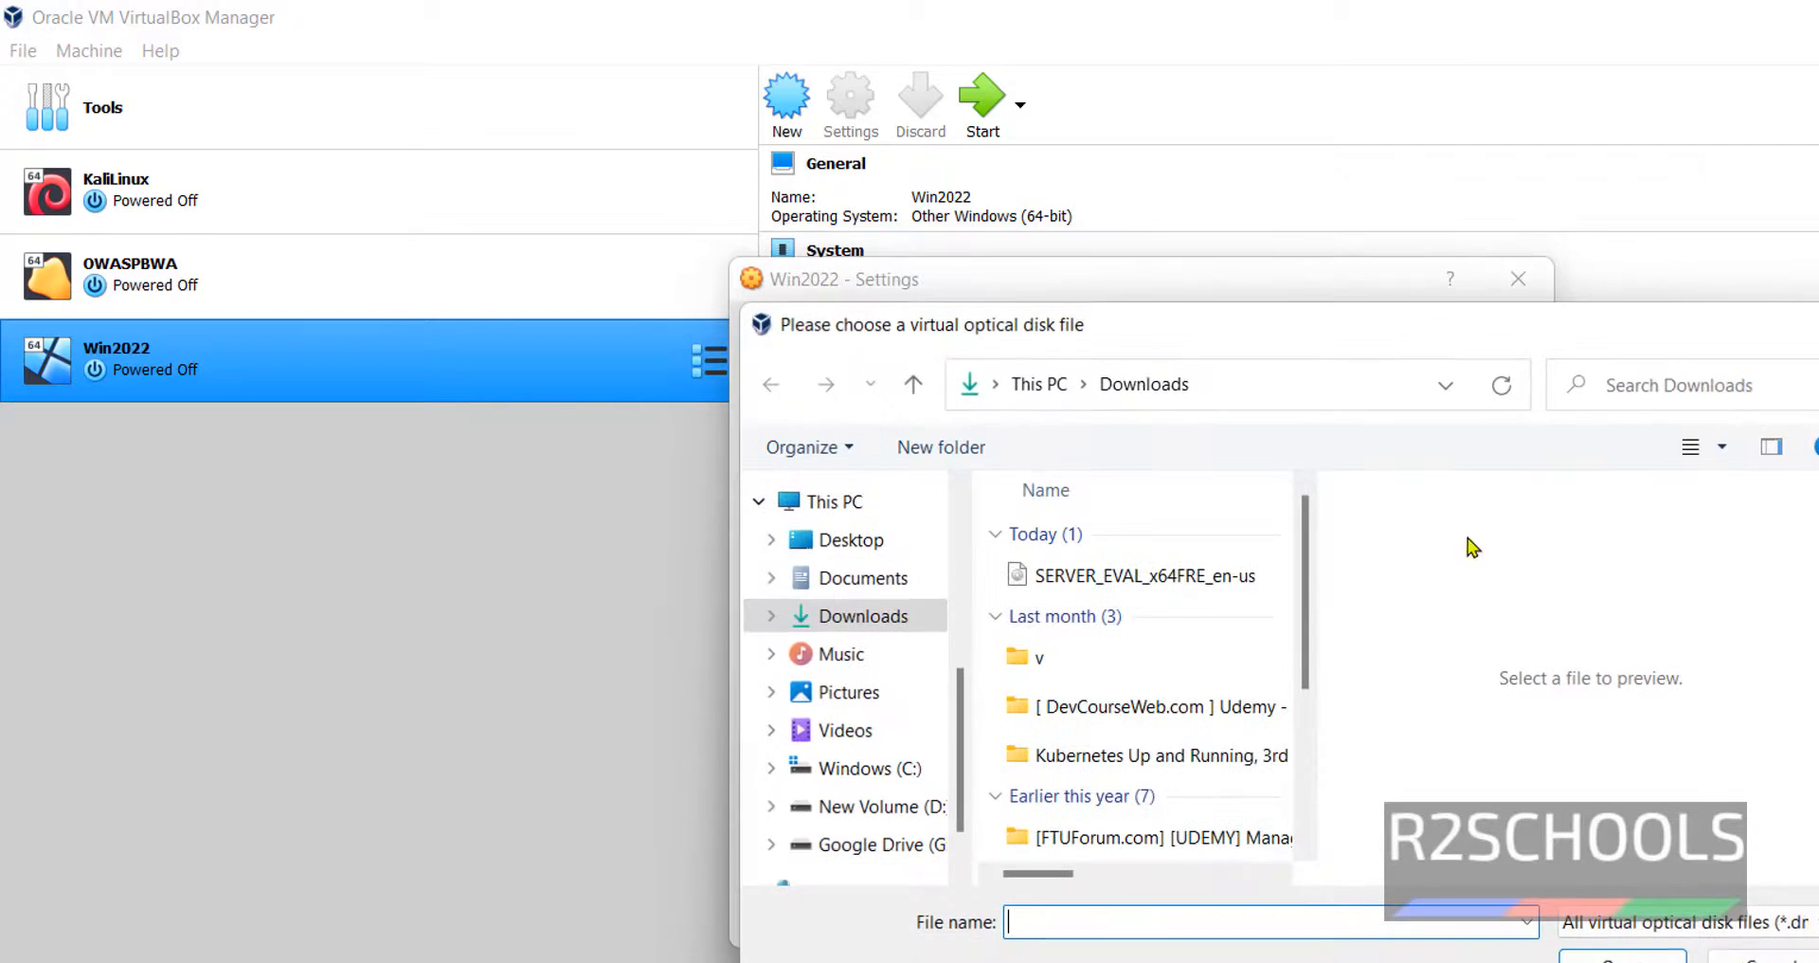
pyautogui.click(1145, 583)
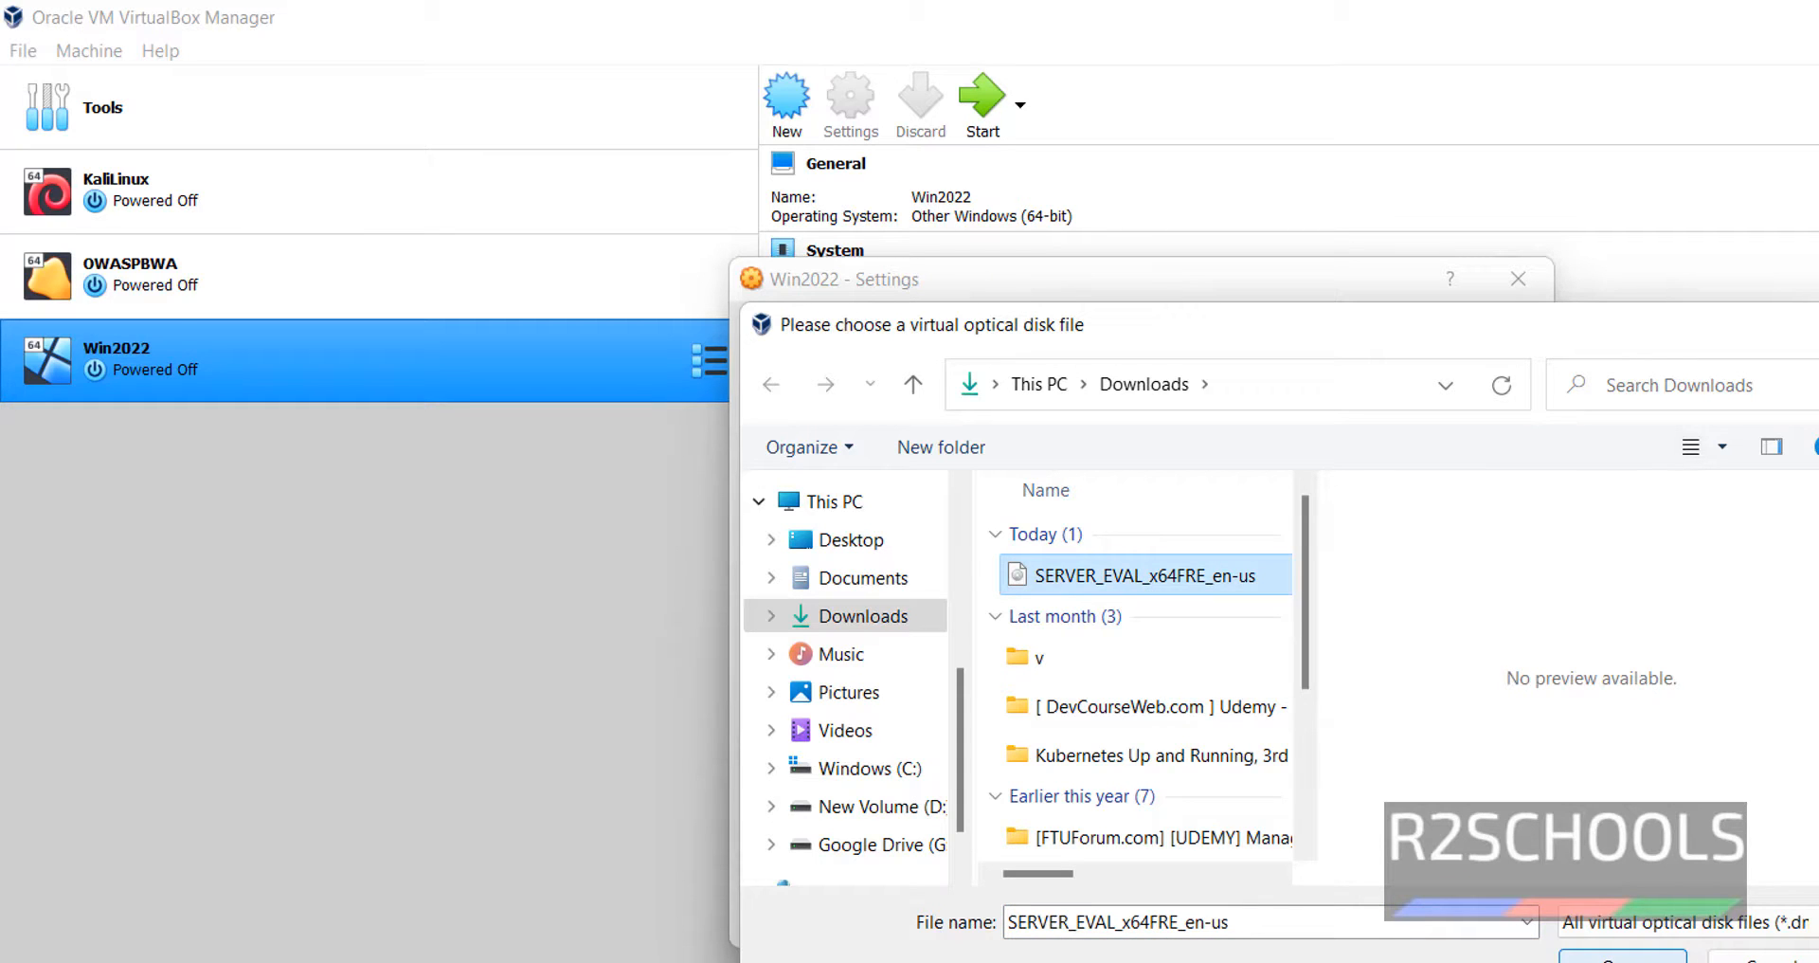
pyautogui.press('Return')
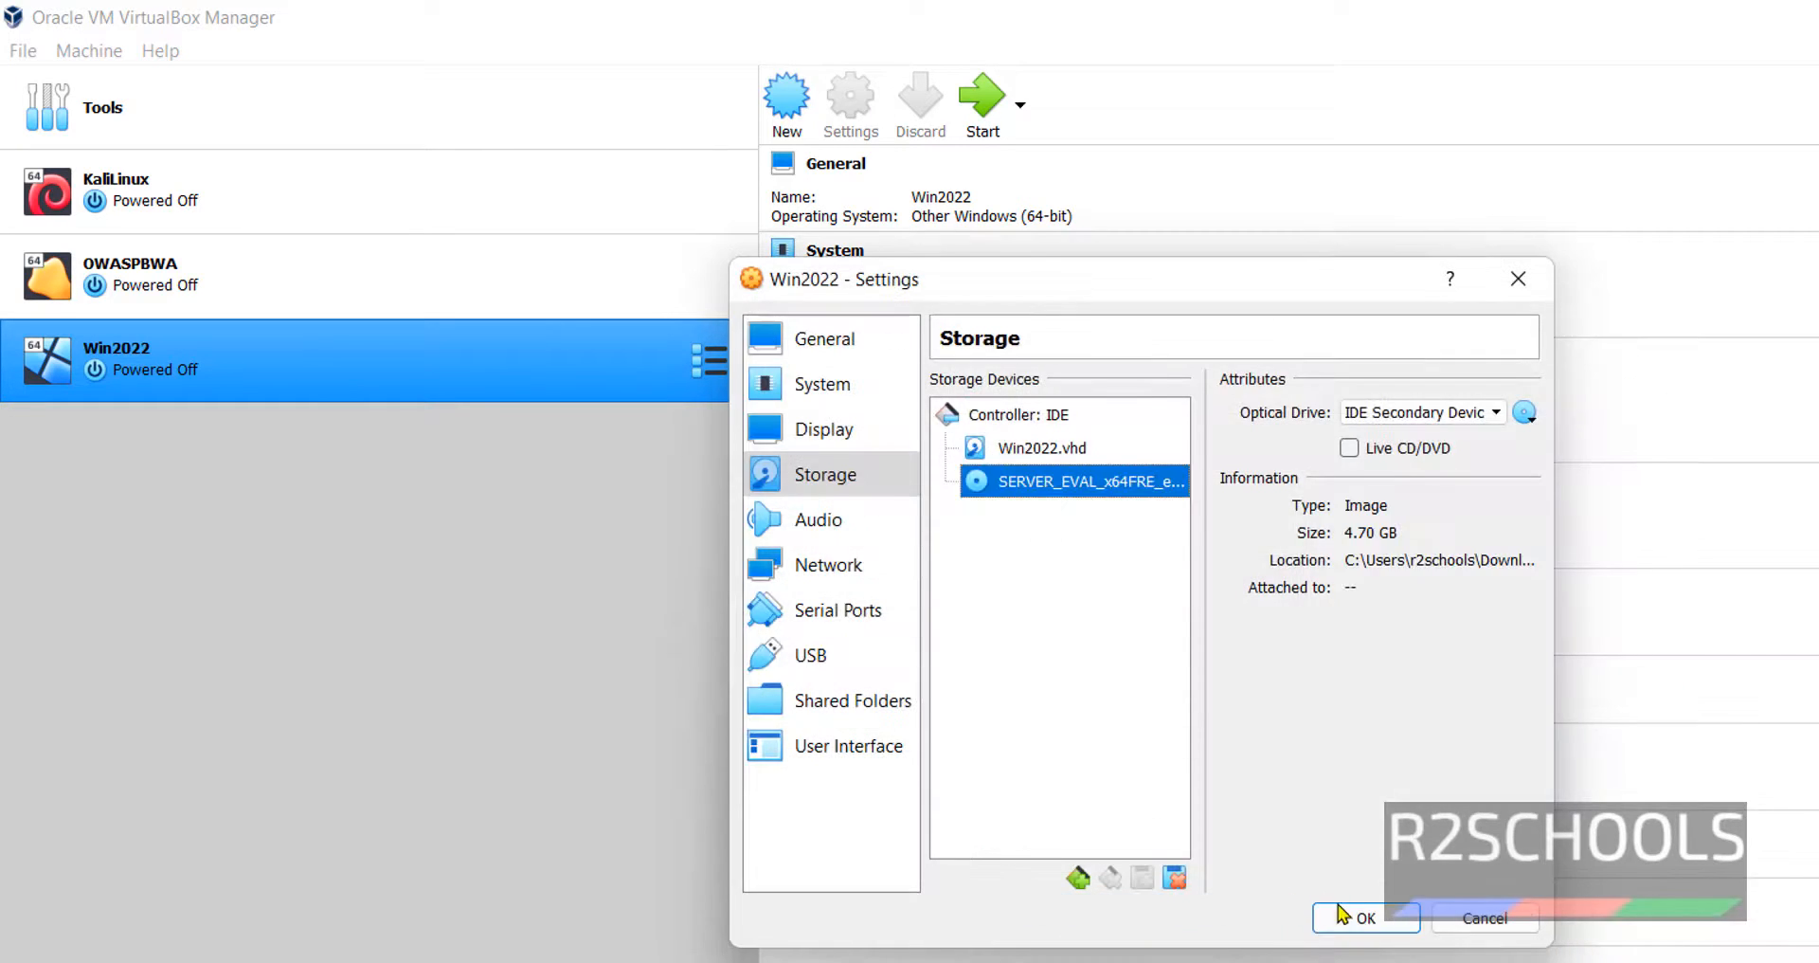
pyautogui.click(1370, 918)
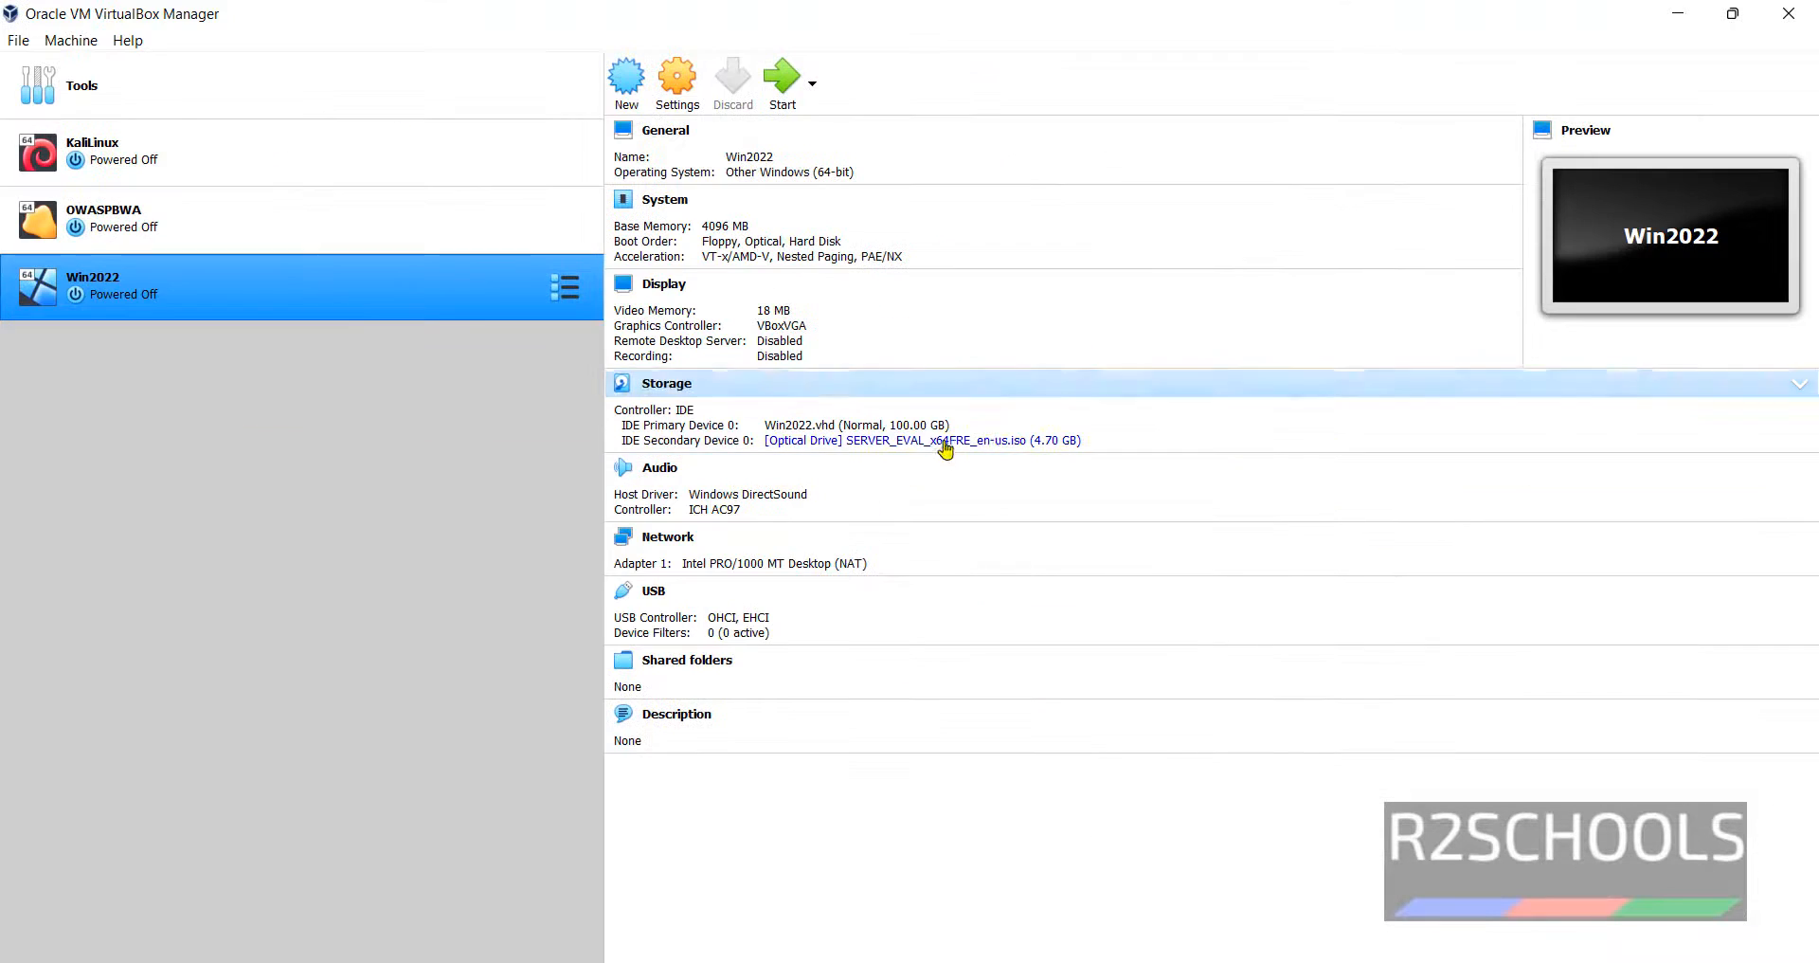
# - Start the Win2022 virtual machine and dismiss the keyboard auto-capture banner
pyautogui.click(783, 76)
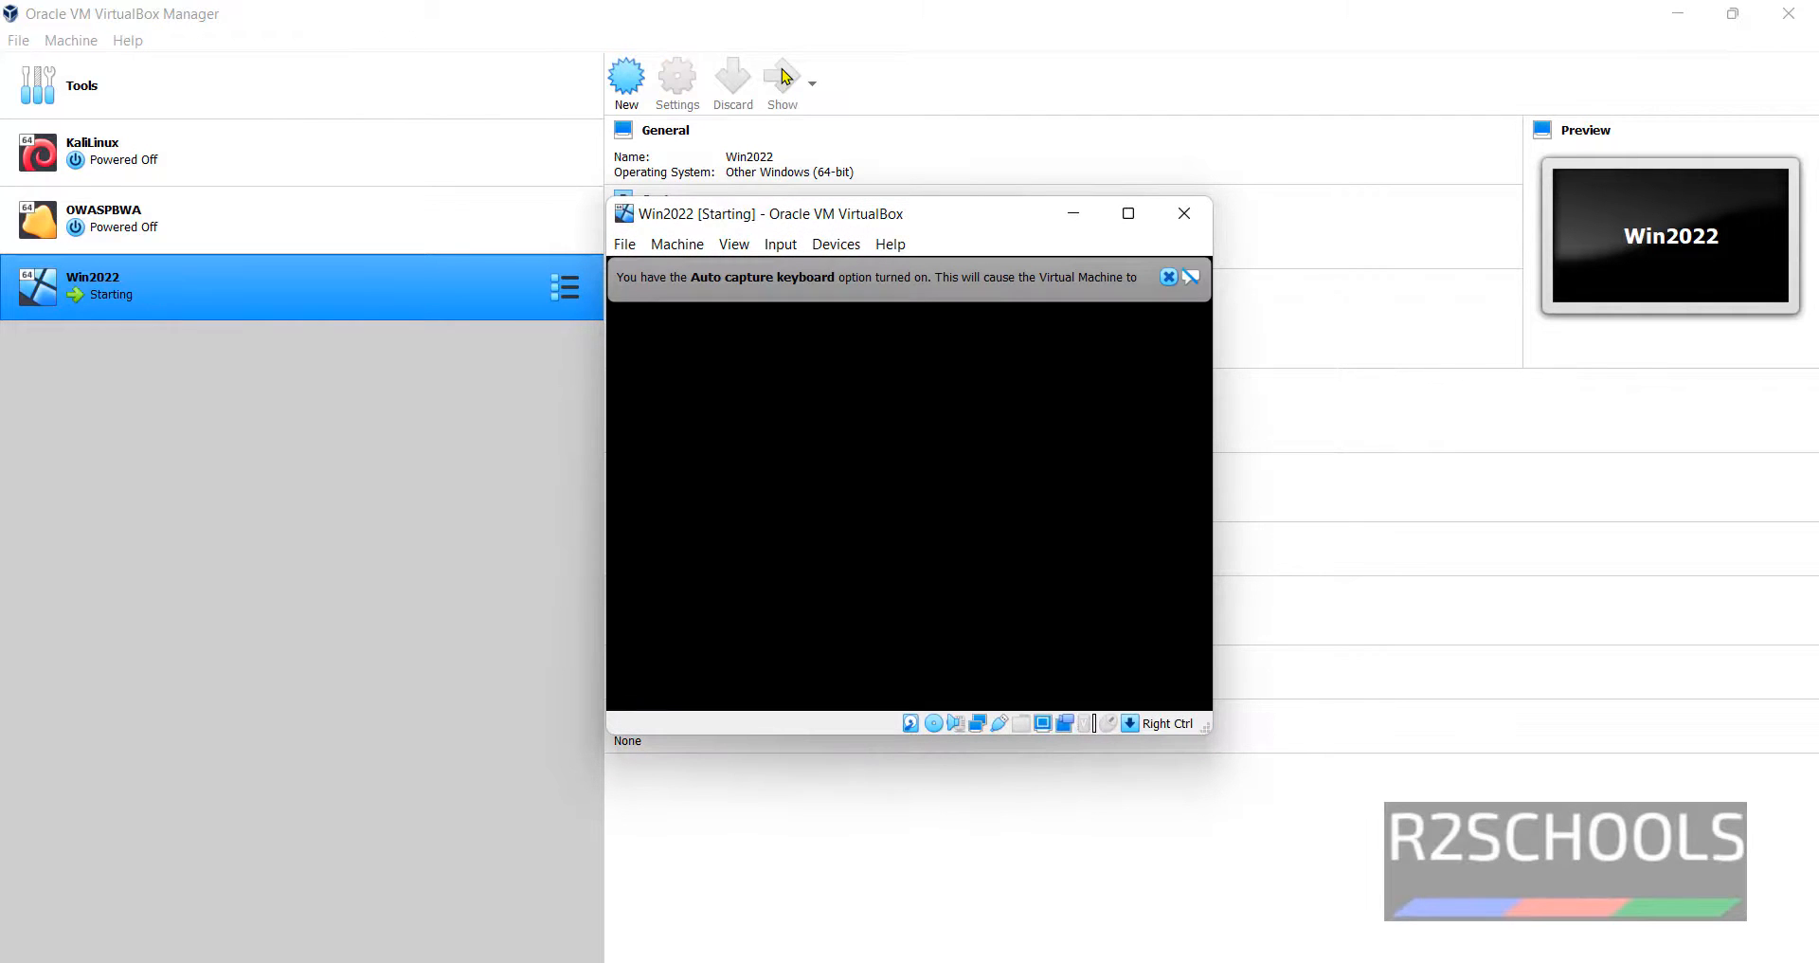
pyautogui.click(1168, 277)
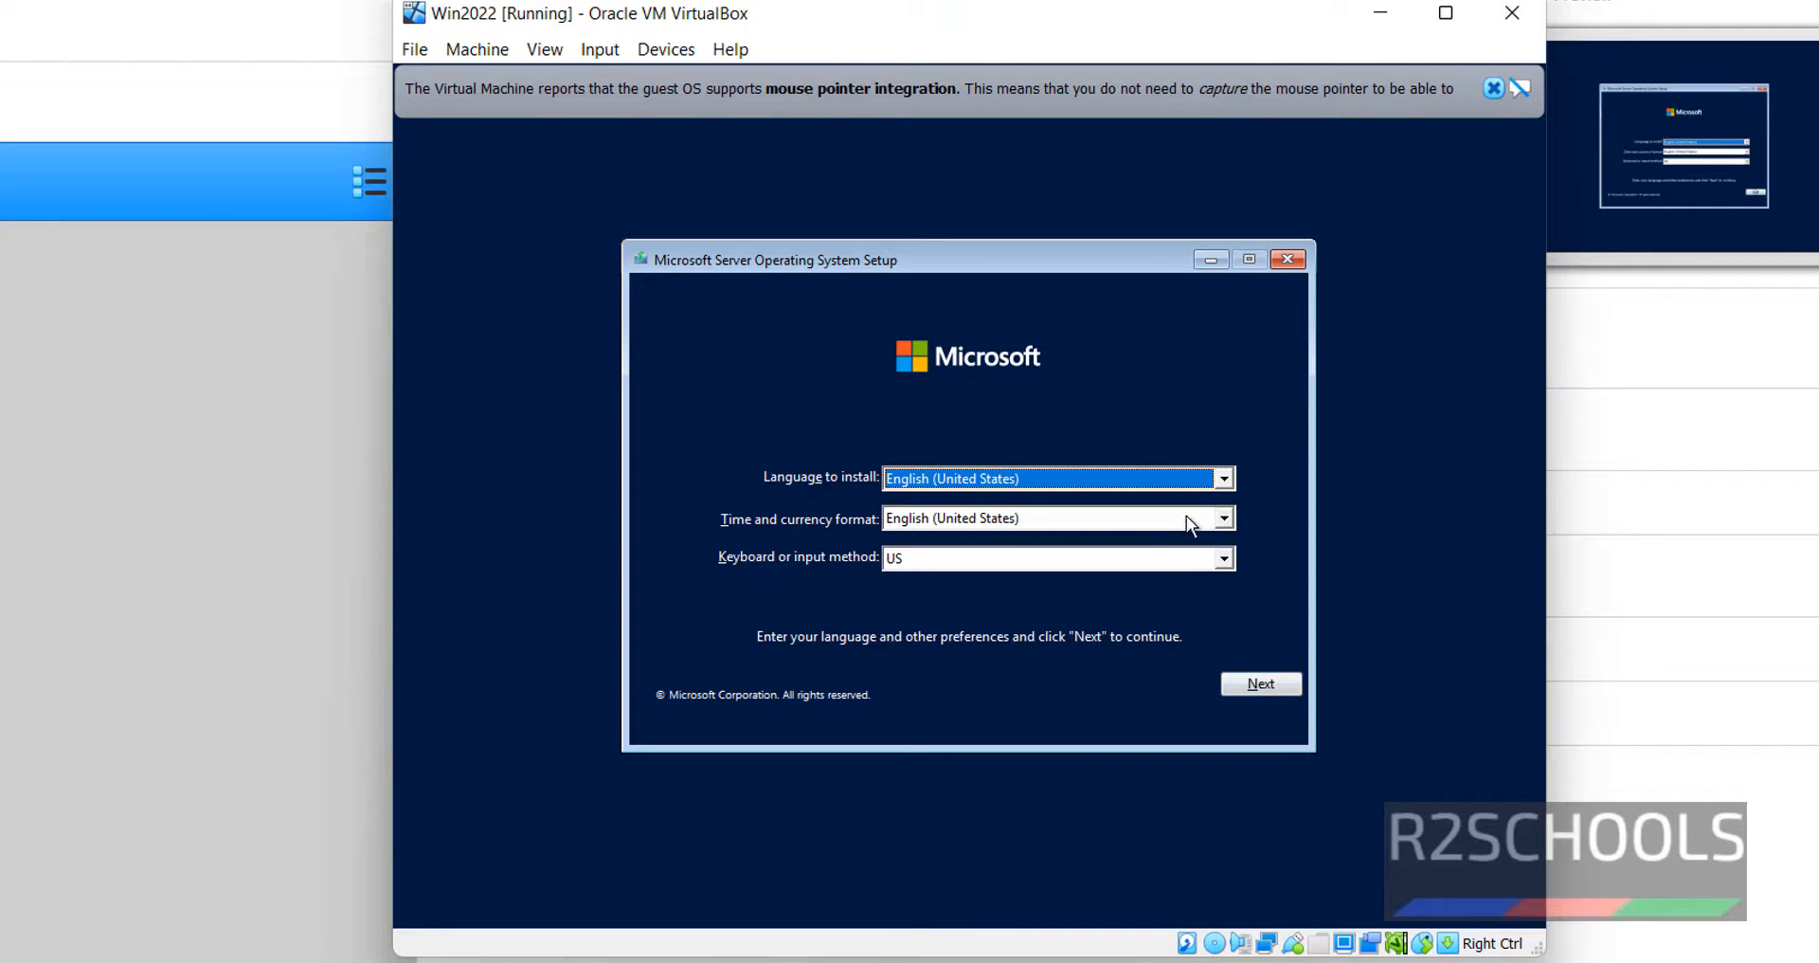
# - Keep English (United States) format and US keyboard, launch Install now, and close the mouse integration banner
pyautogui.click(1090, 517)
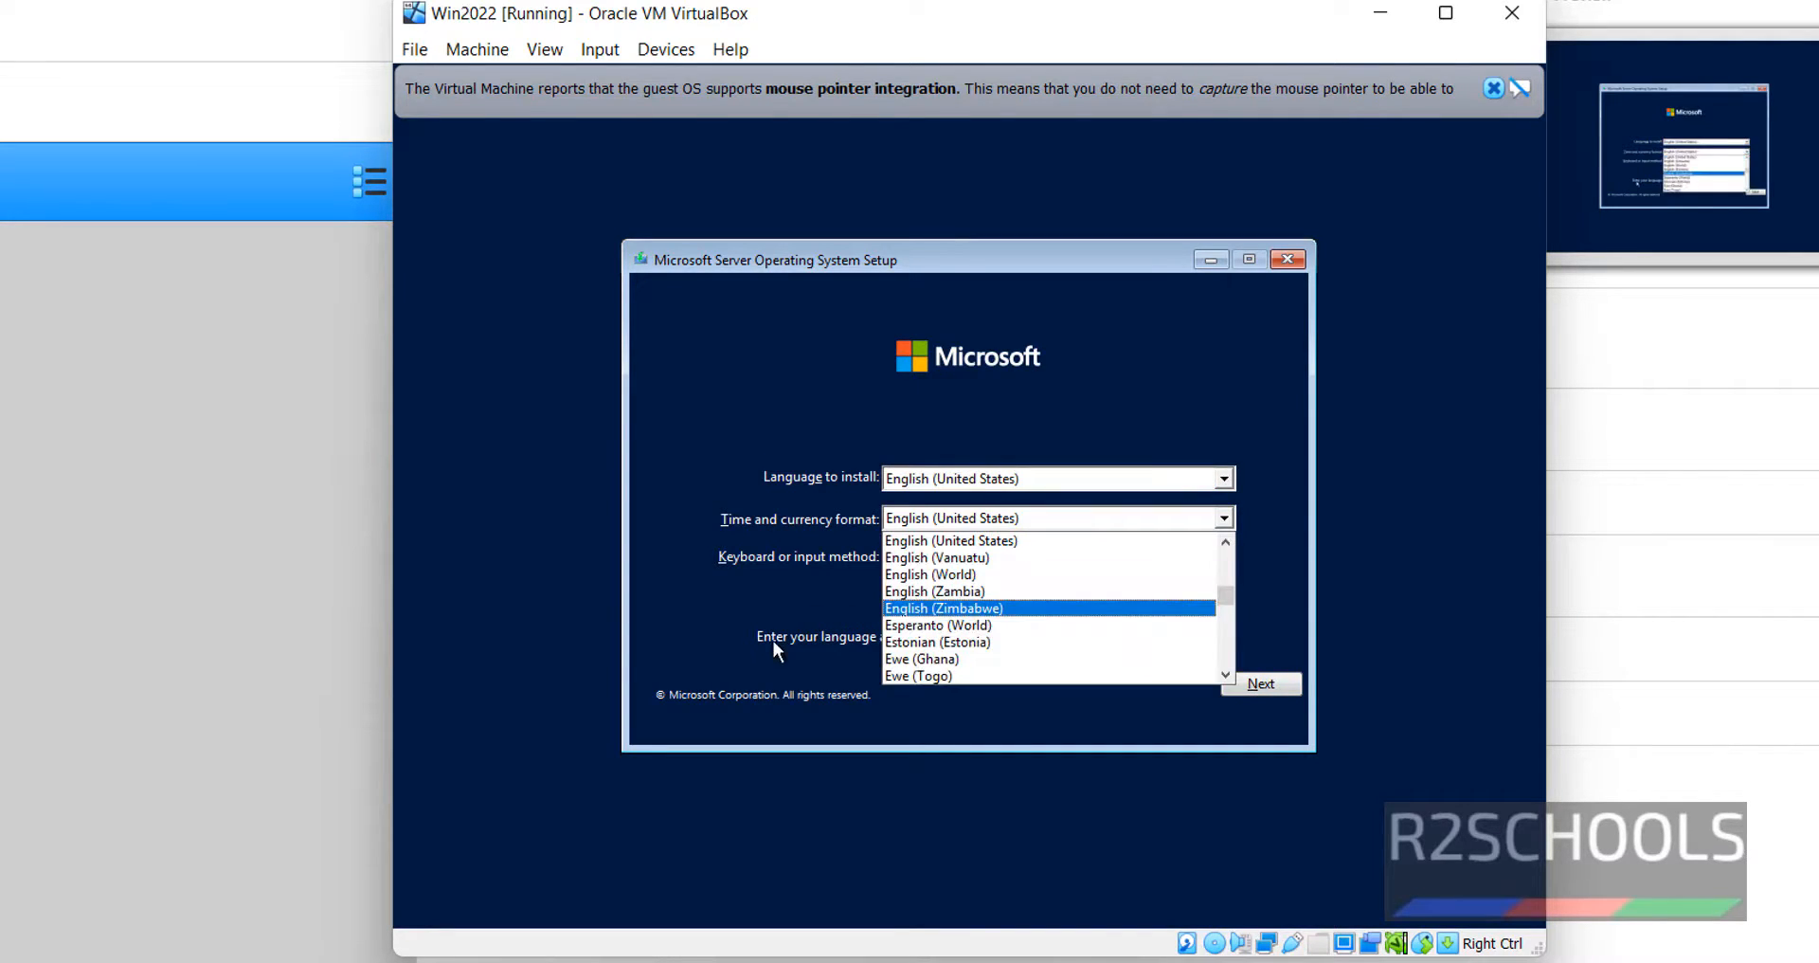
pyautogui.click(810, 594)
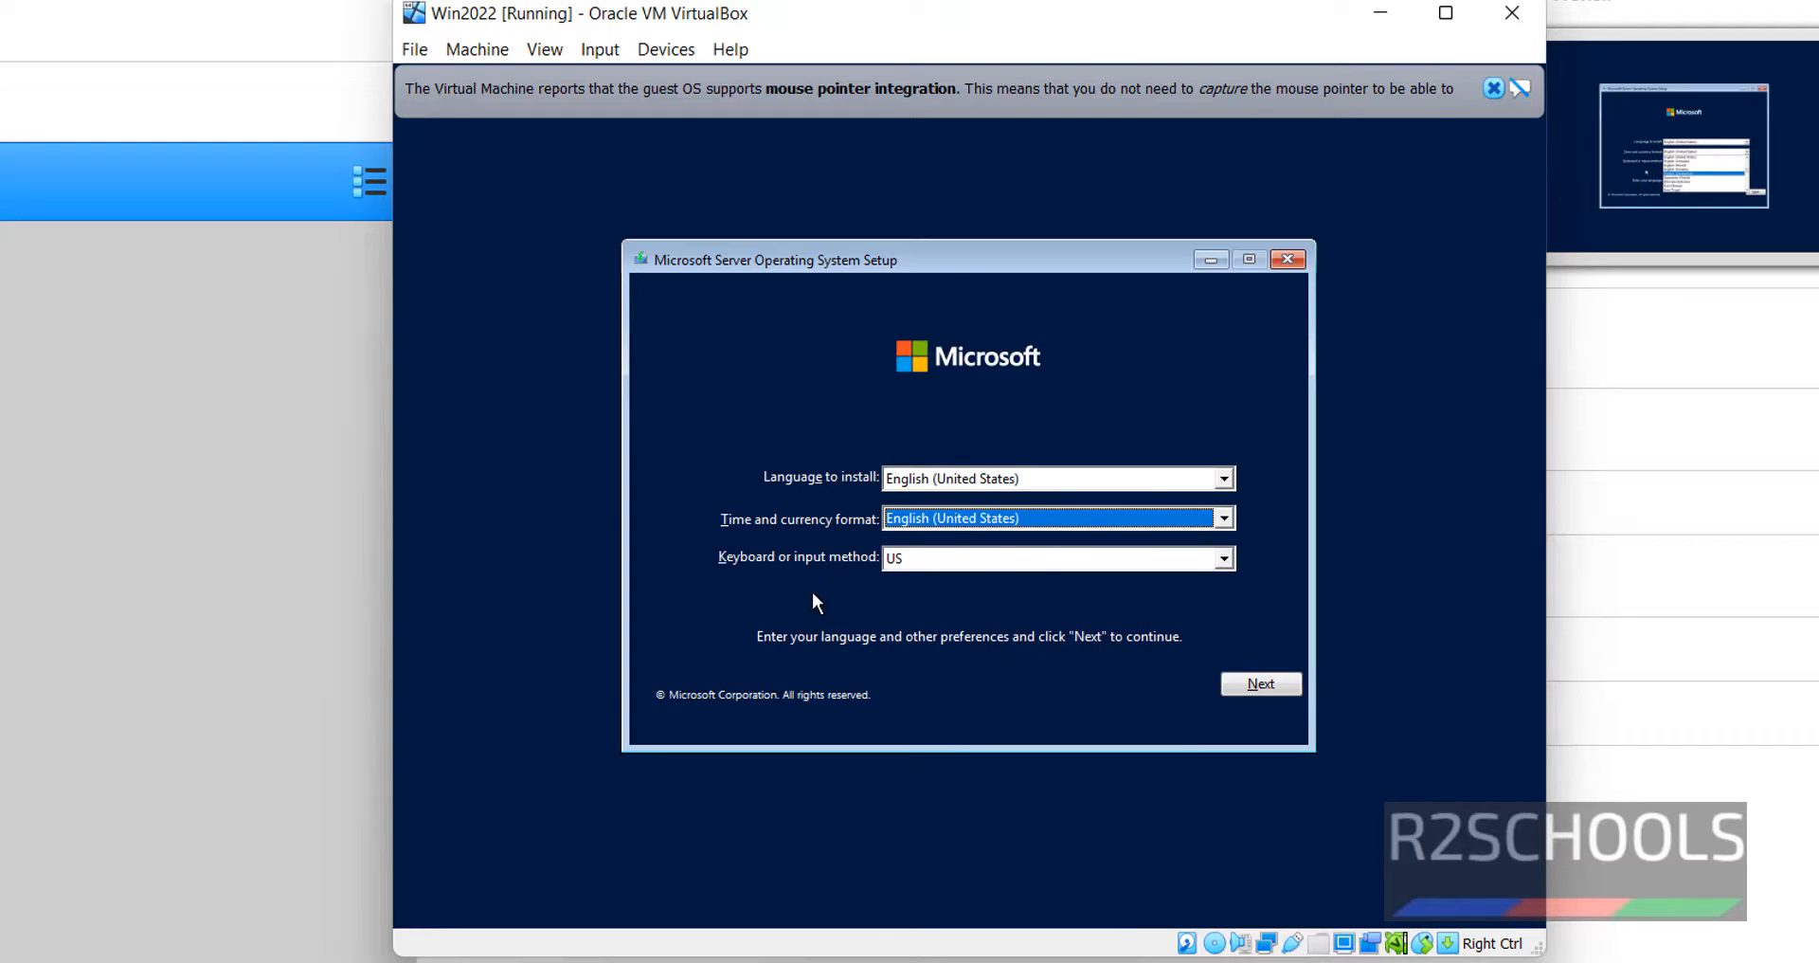
pyautogui.click(1039, 559)
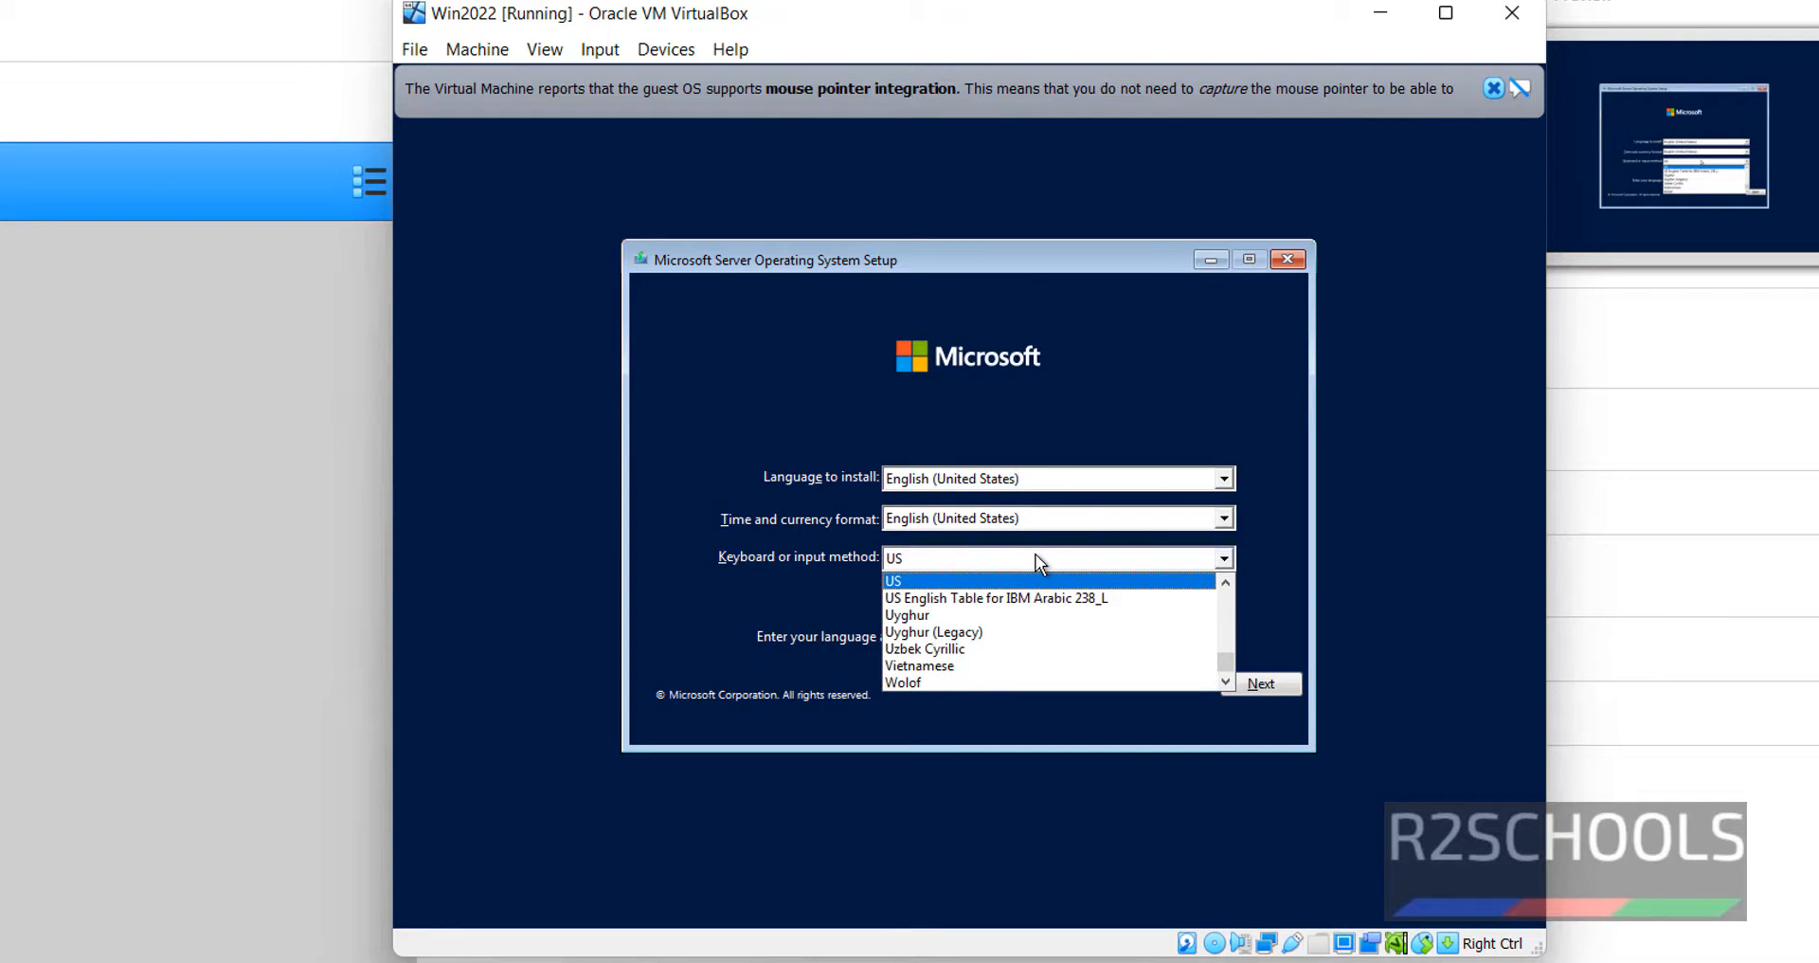
pyautogui.click(1037, 556)
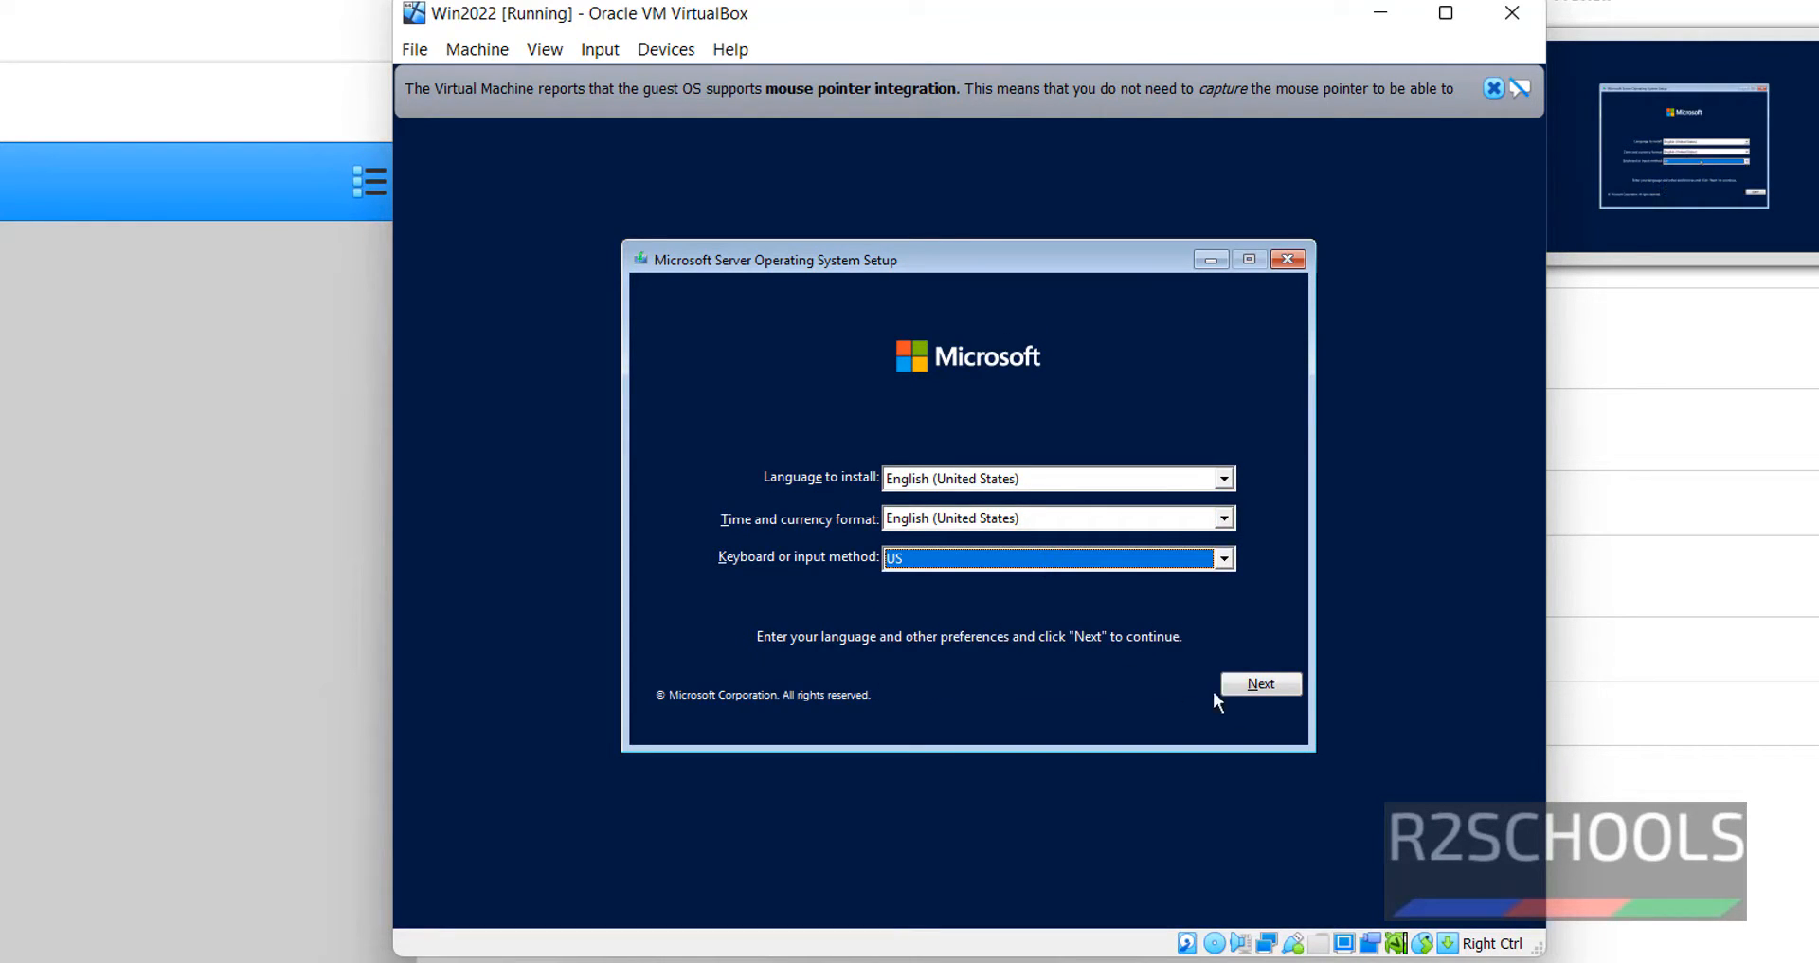
pyautogui.click(1250, 684)
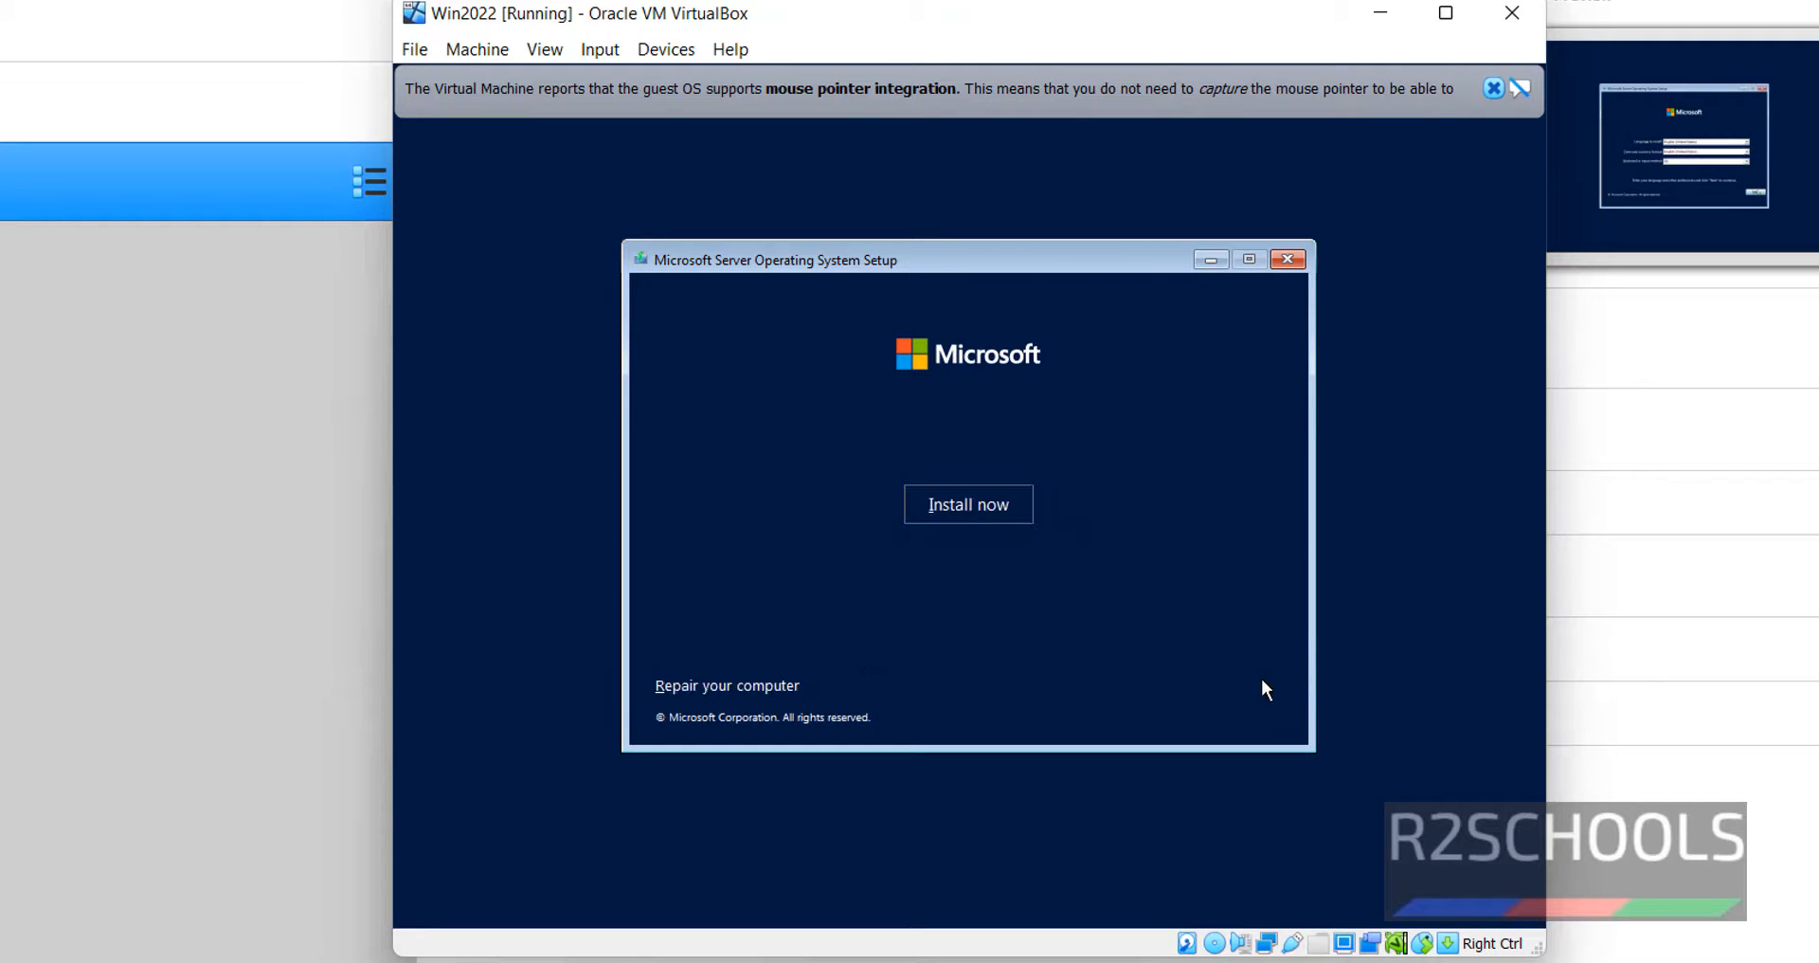
pyautogui.click(982, 504)
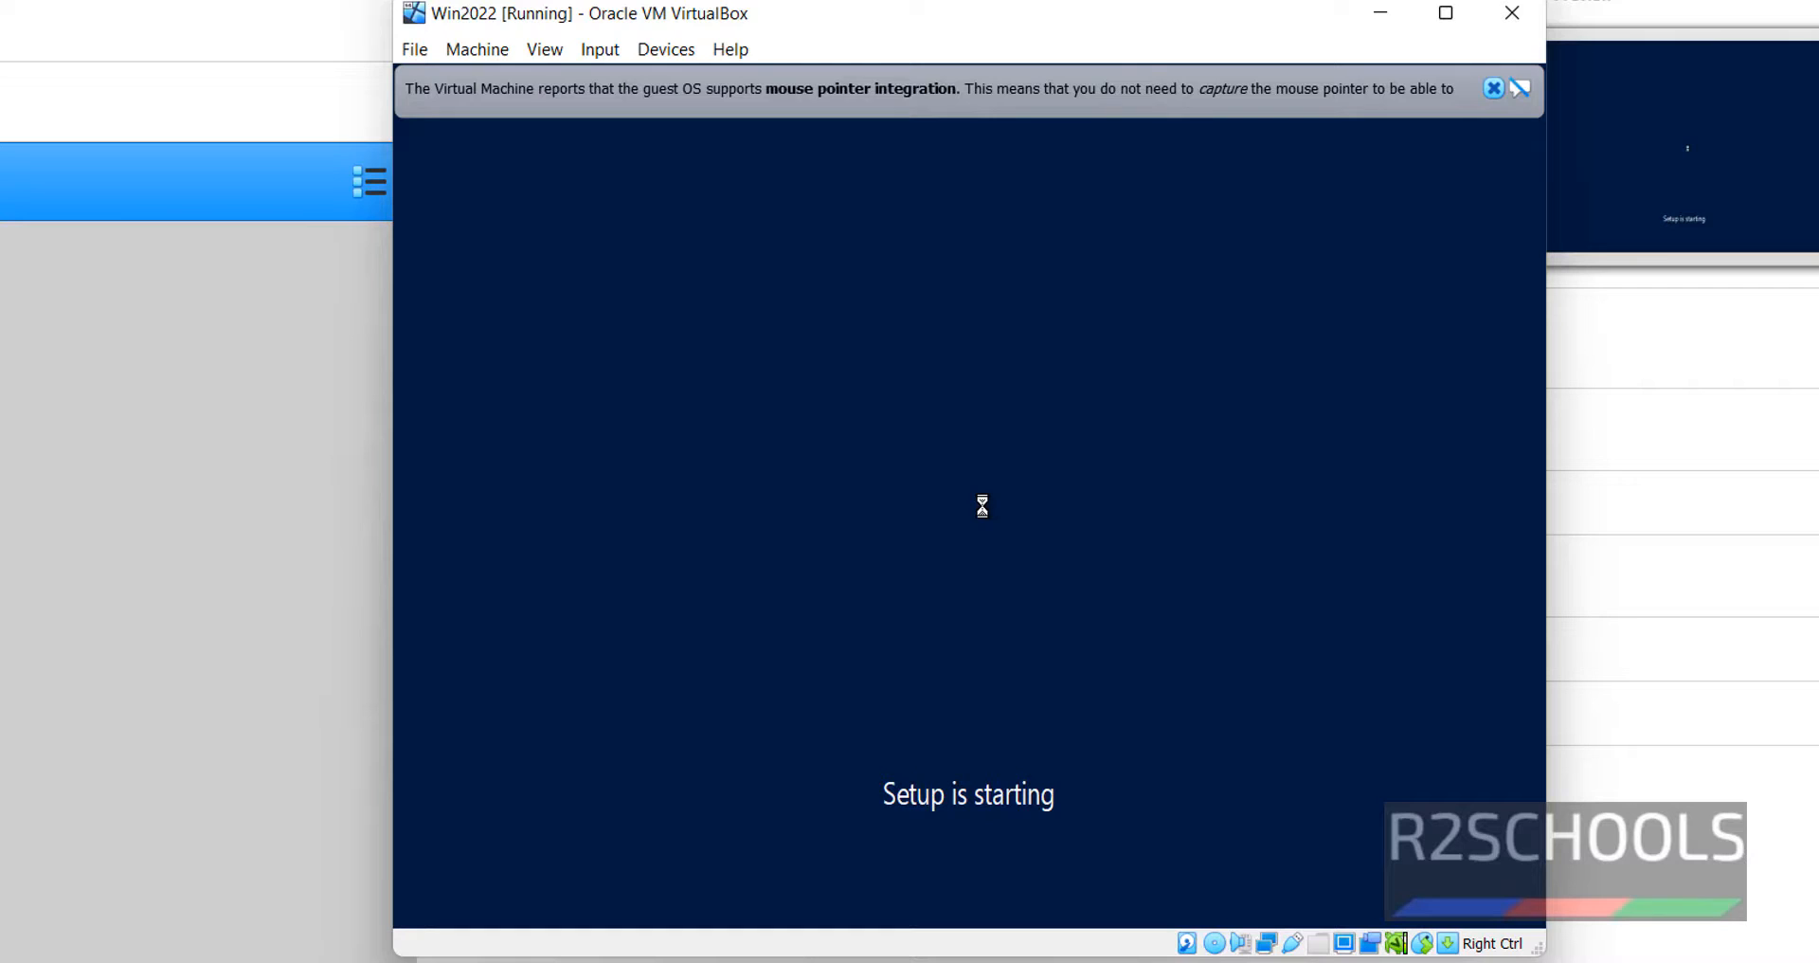
pyautogui.click(1493, 88)
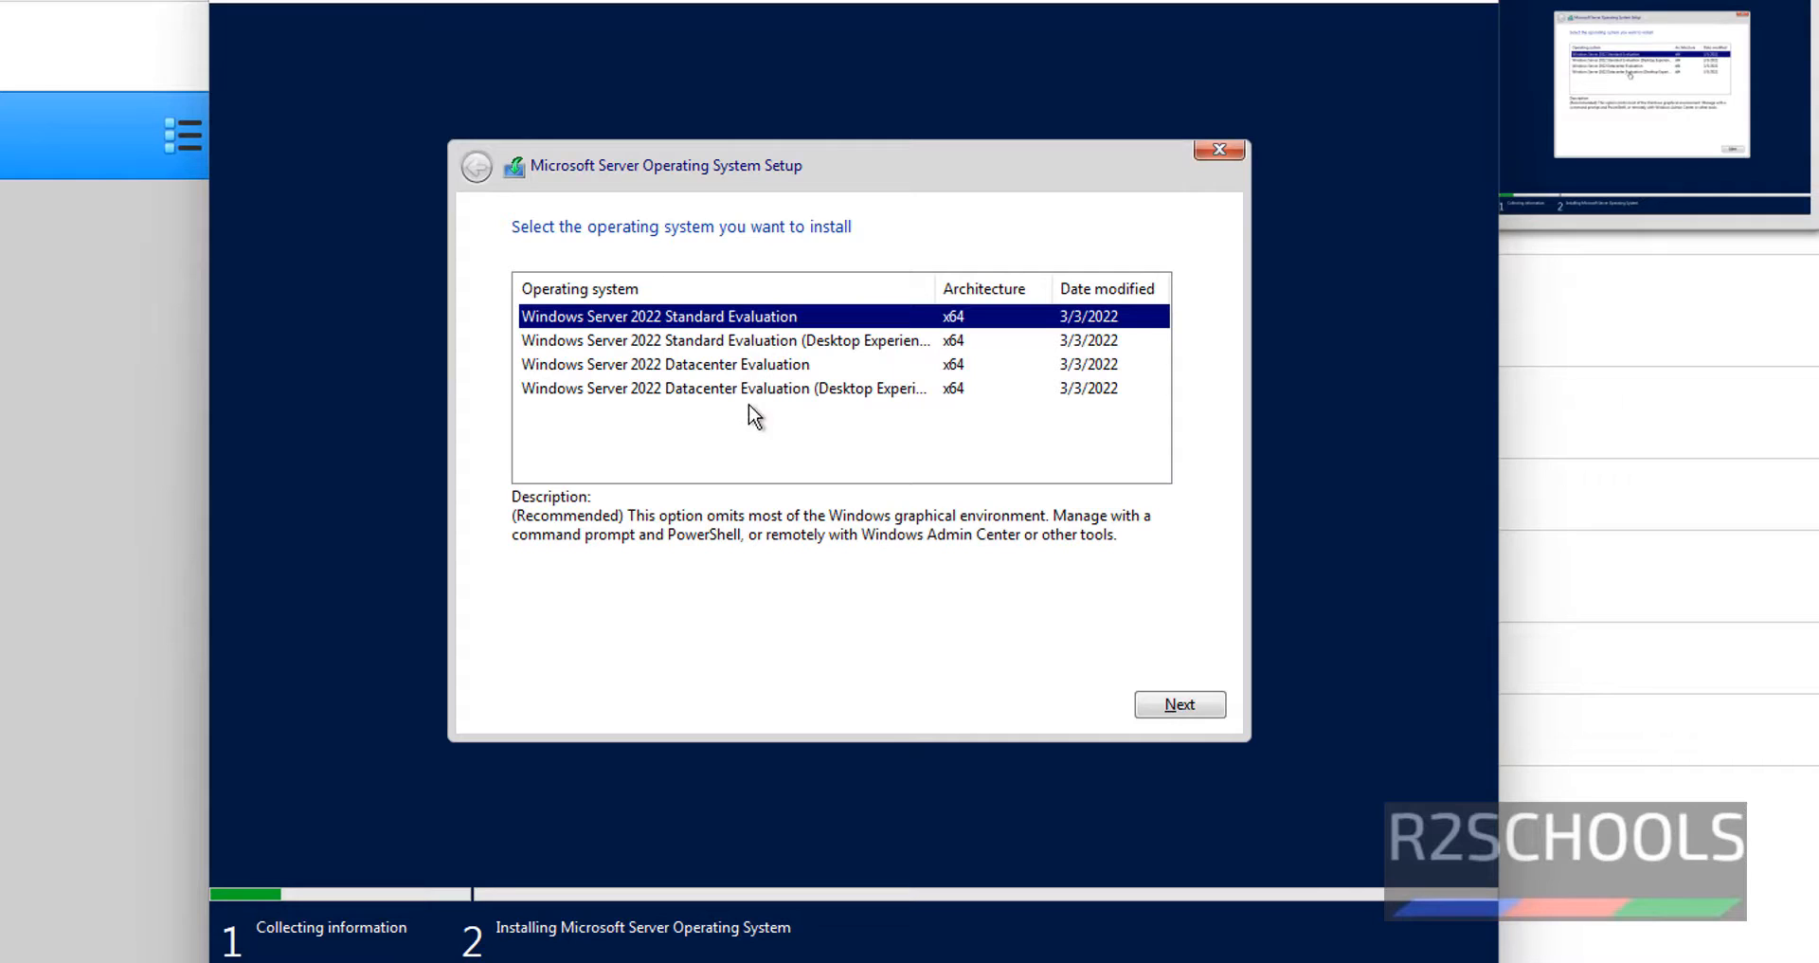
# - Choose Windows Server 2022 Datacenter Evaluation (Desktop Experience) and accept the license terms
pyautogui.click(837, 396)
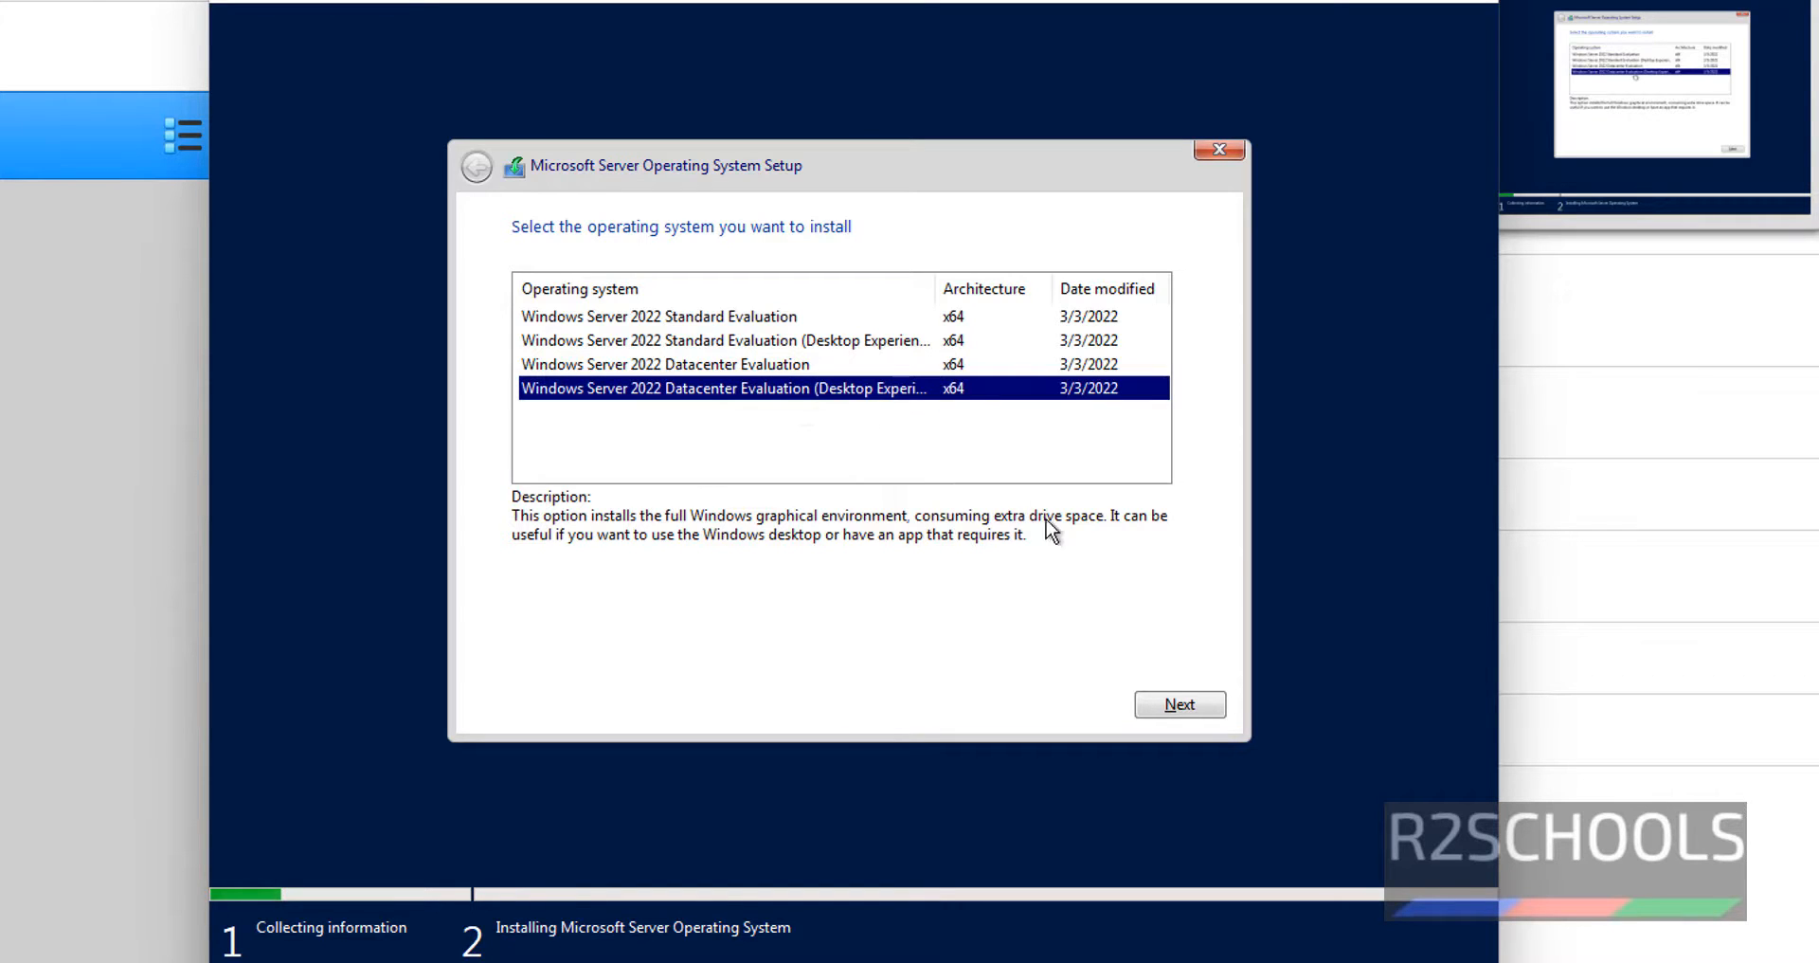
pyautogui.click(1186, 704)
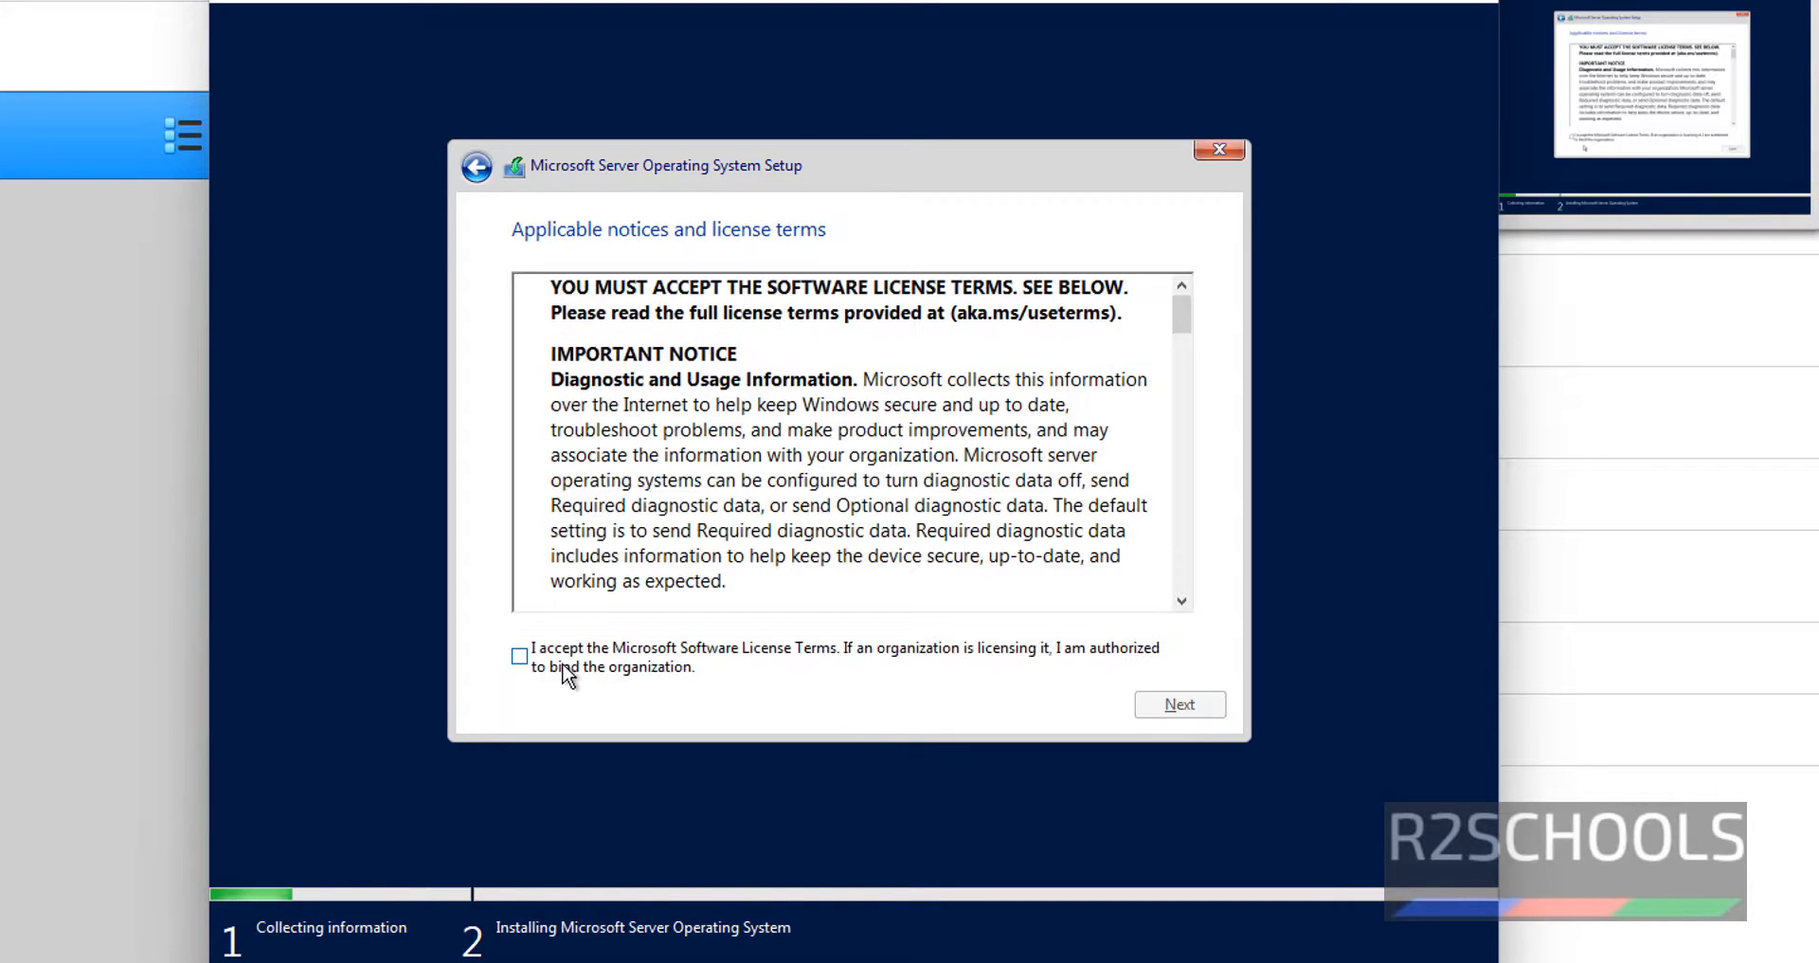
pyautogui.click(564, 666)
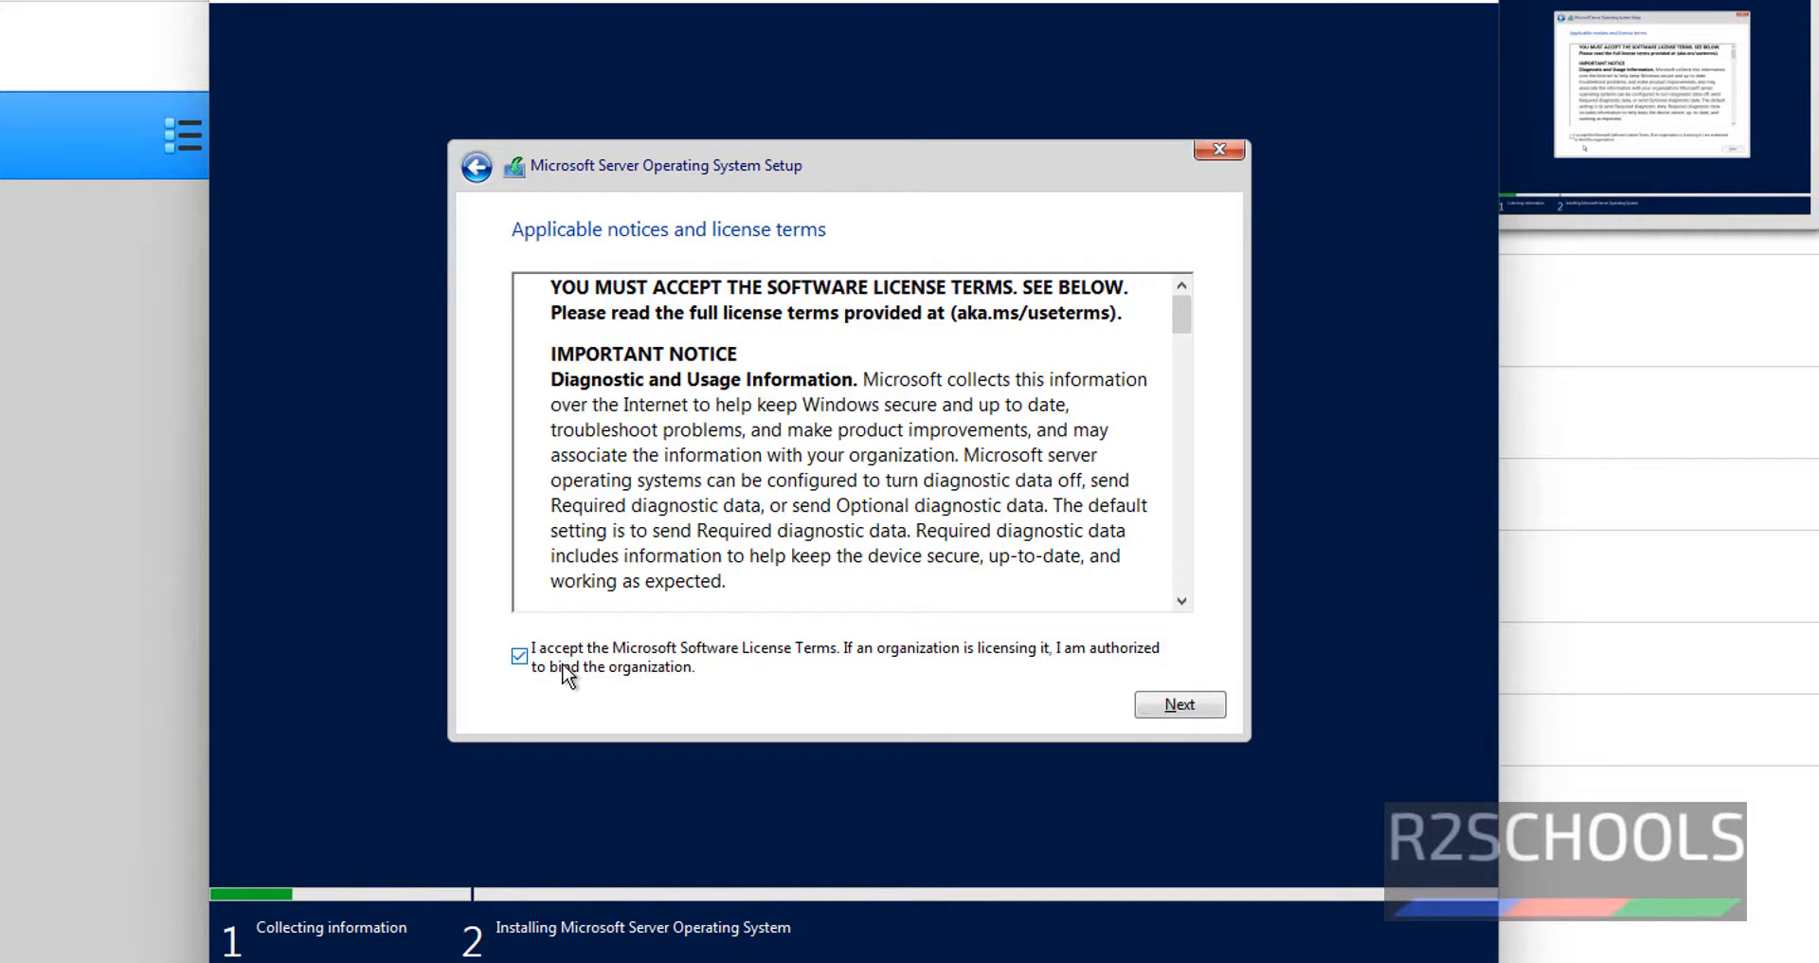
pyautogui.click(1175, 706)
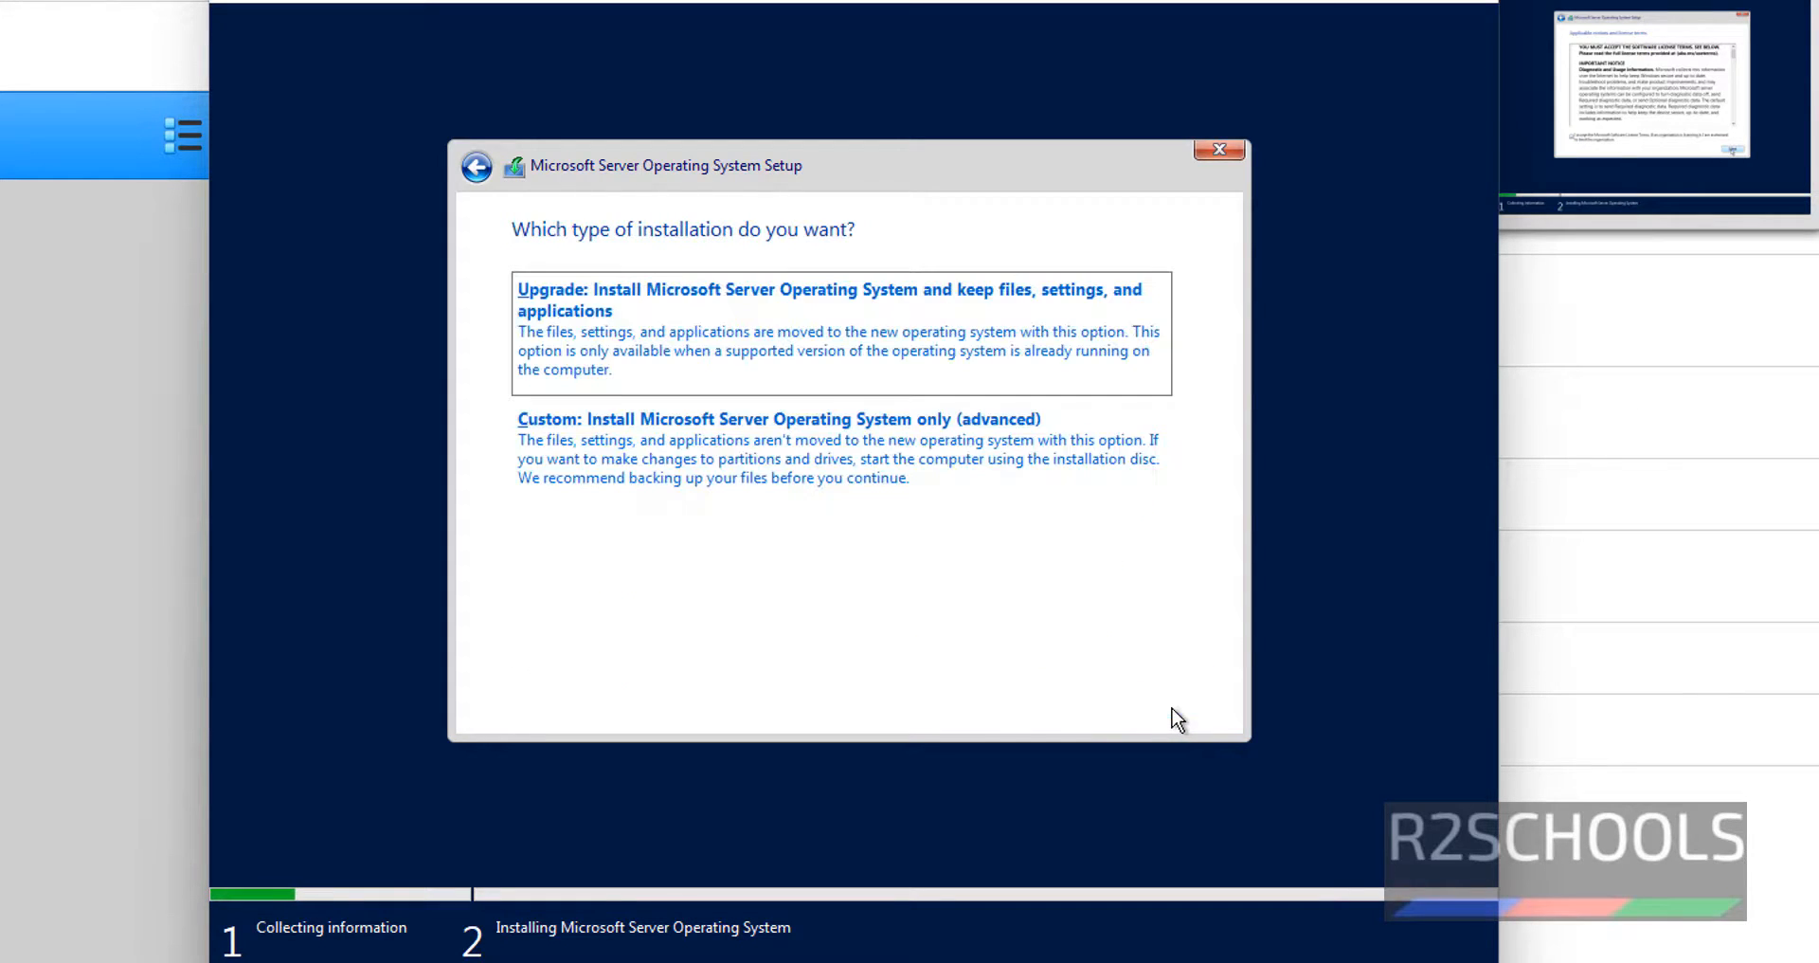
# - Pick Custom install, cancel a trial 102400 MB partition, and install onto Drive 0's unallocated space
pyautogui.click(623, 477)
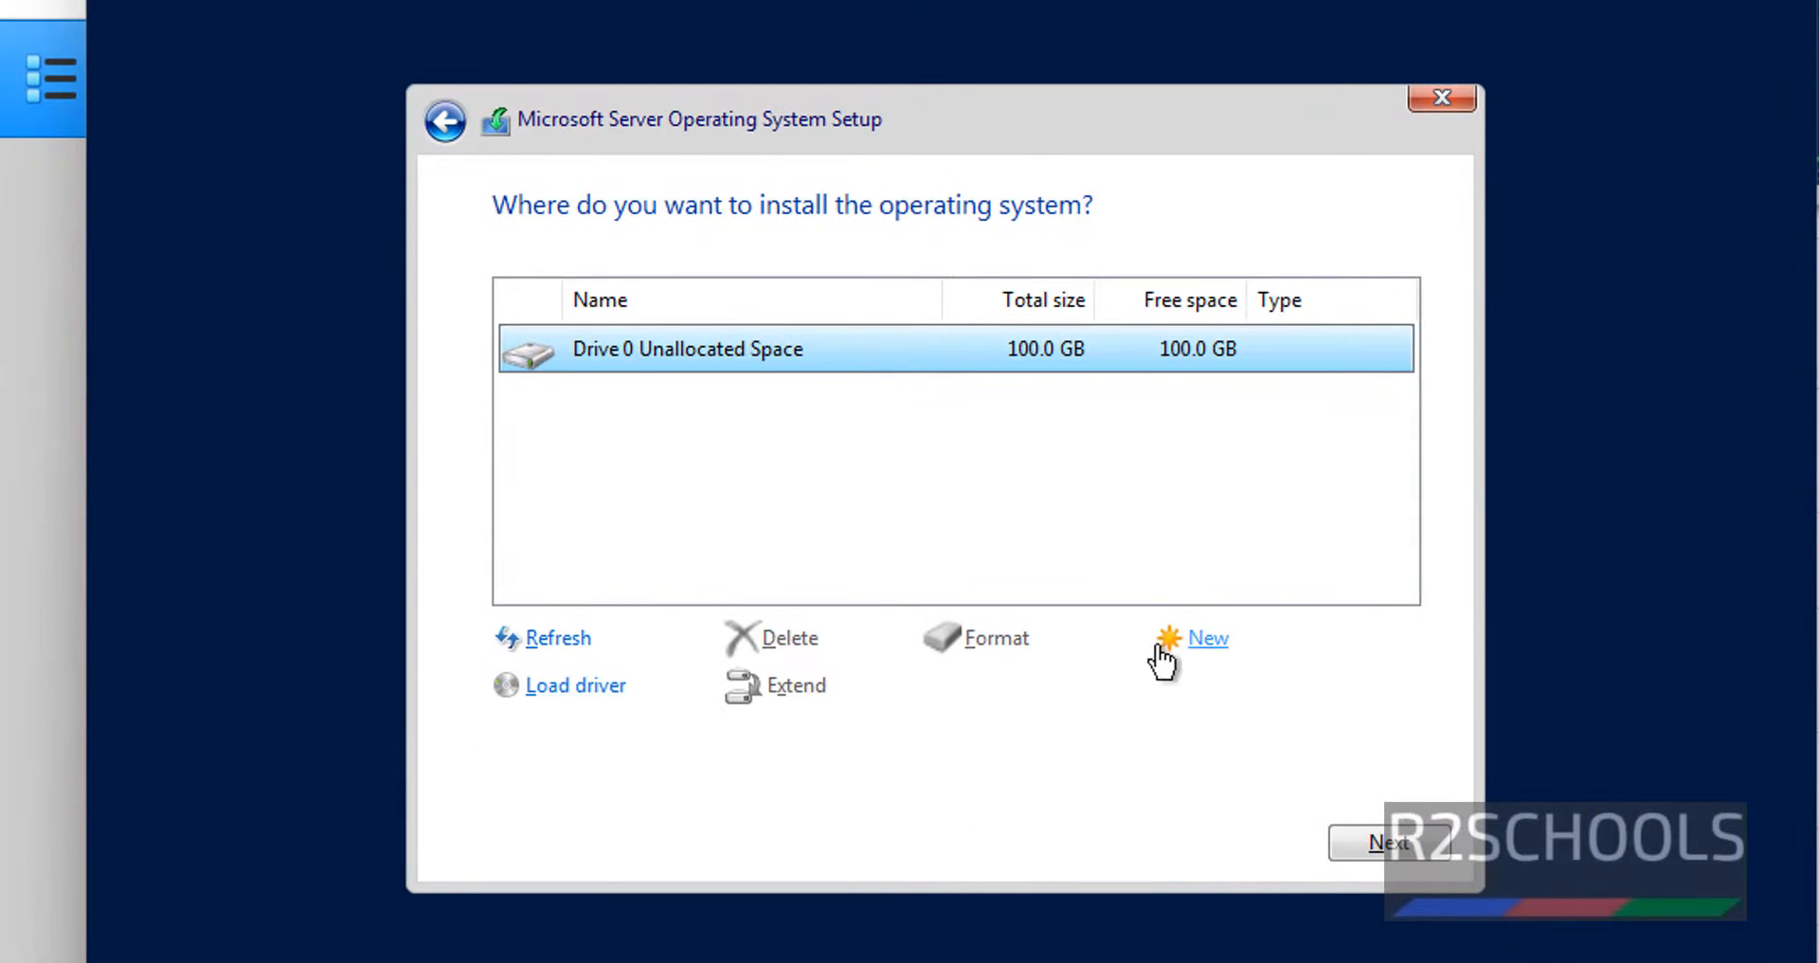
pyautogui.click(1162, 654)
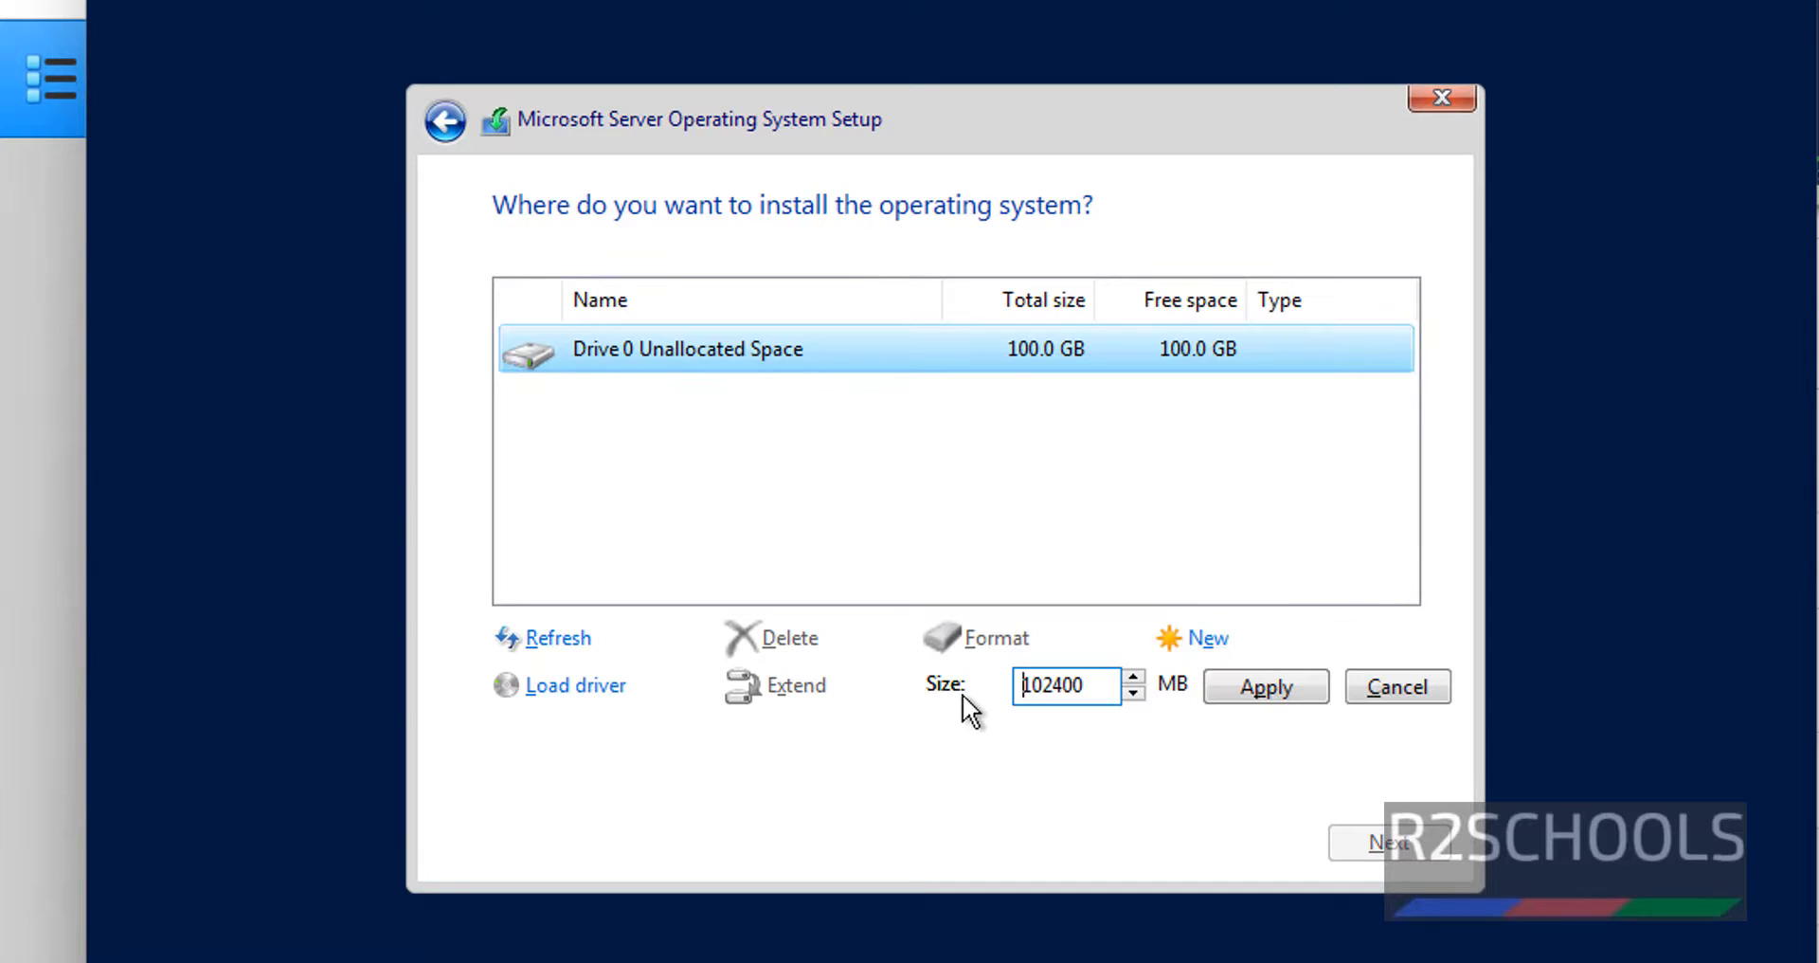
pyautogui.moveTo(1089, 691); pyautogui.dragTo(1024, 699)
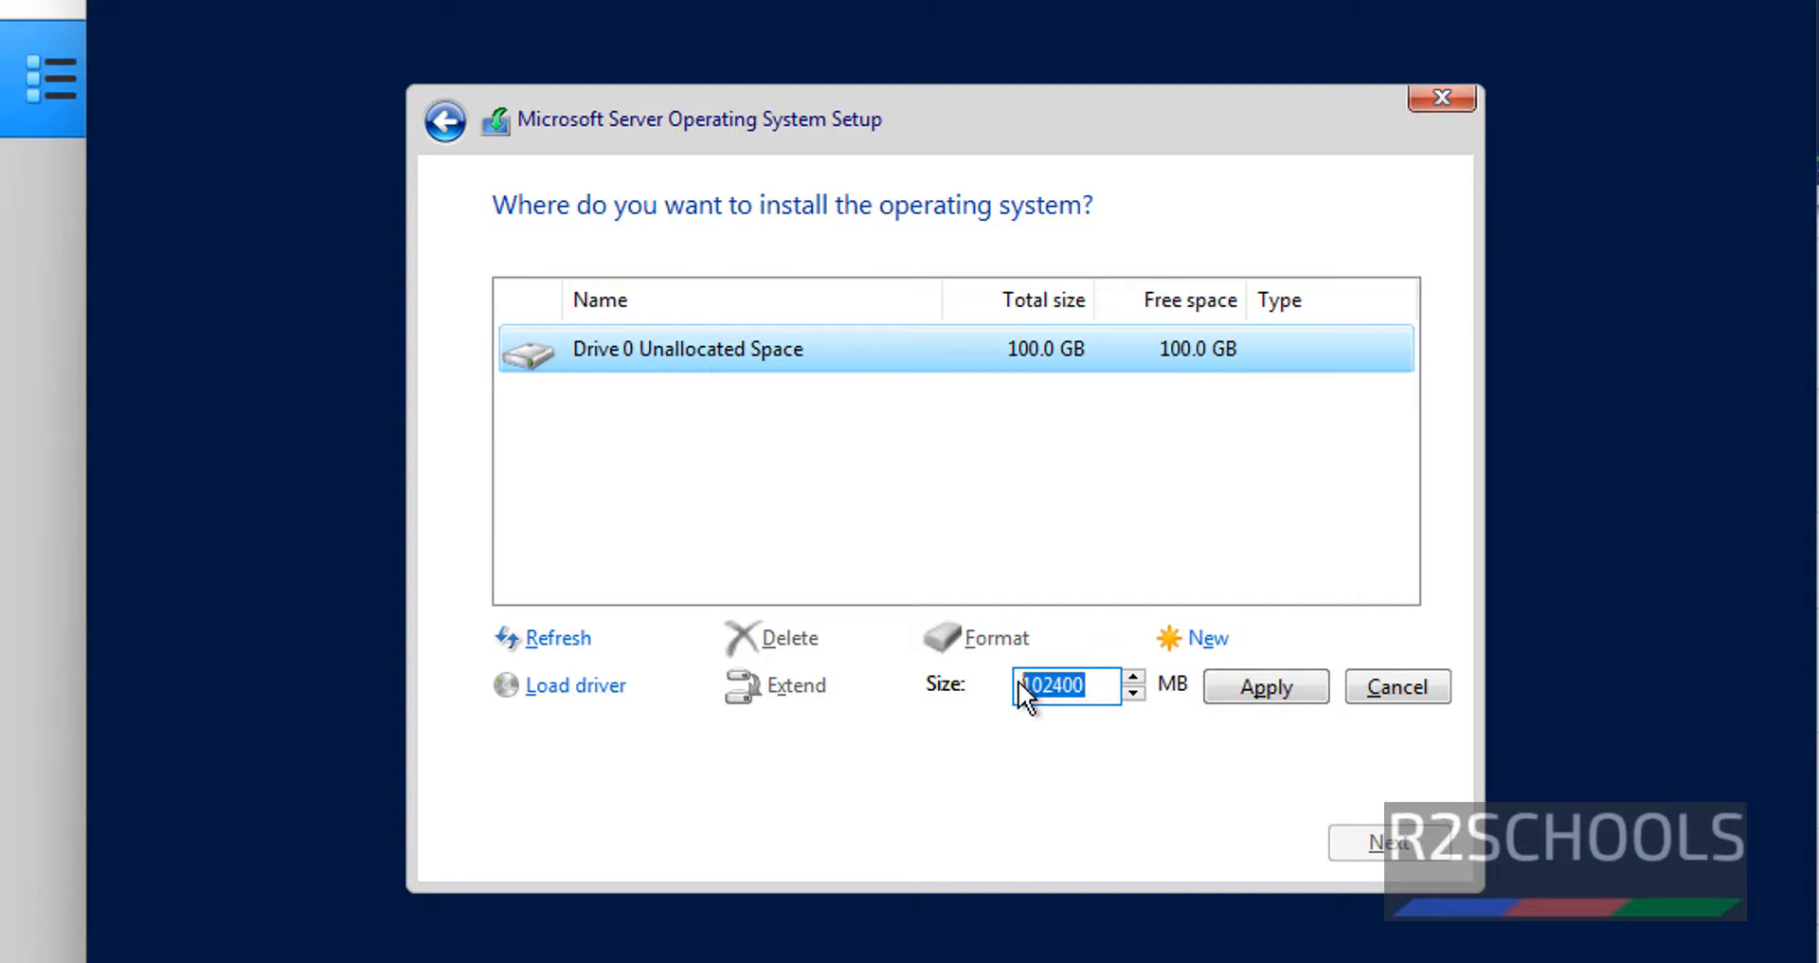
pyautogui.click(1371, 684)
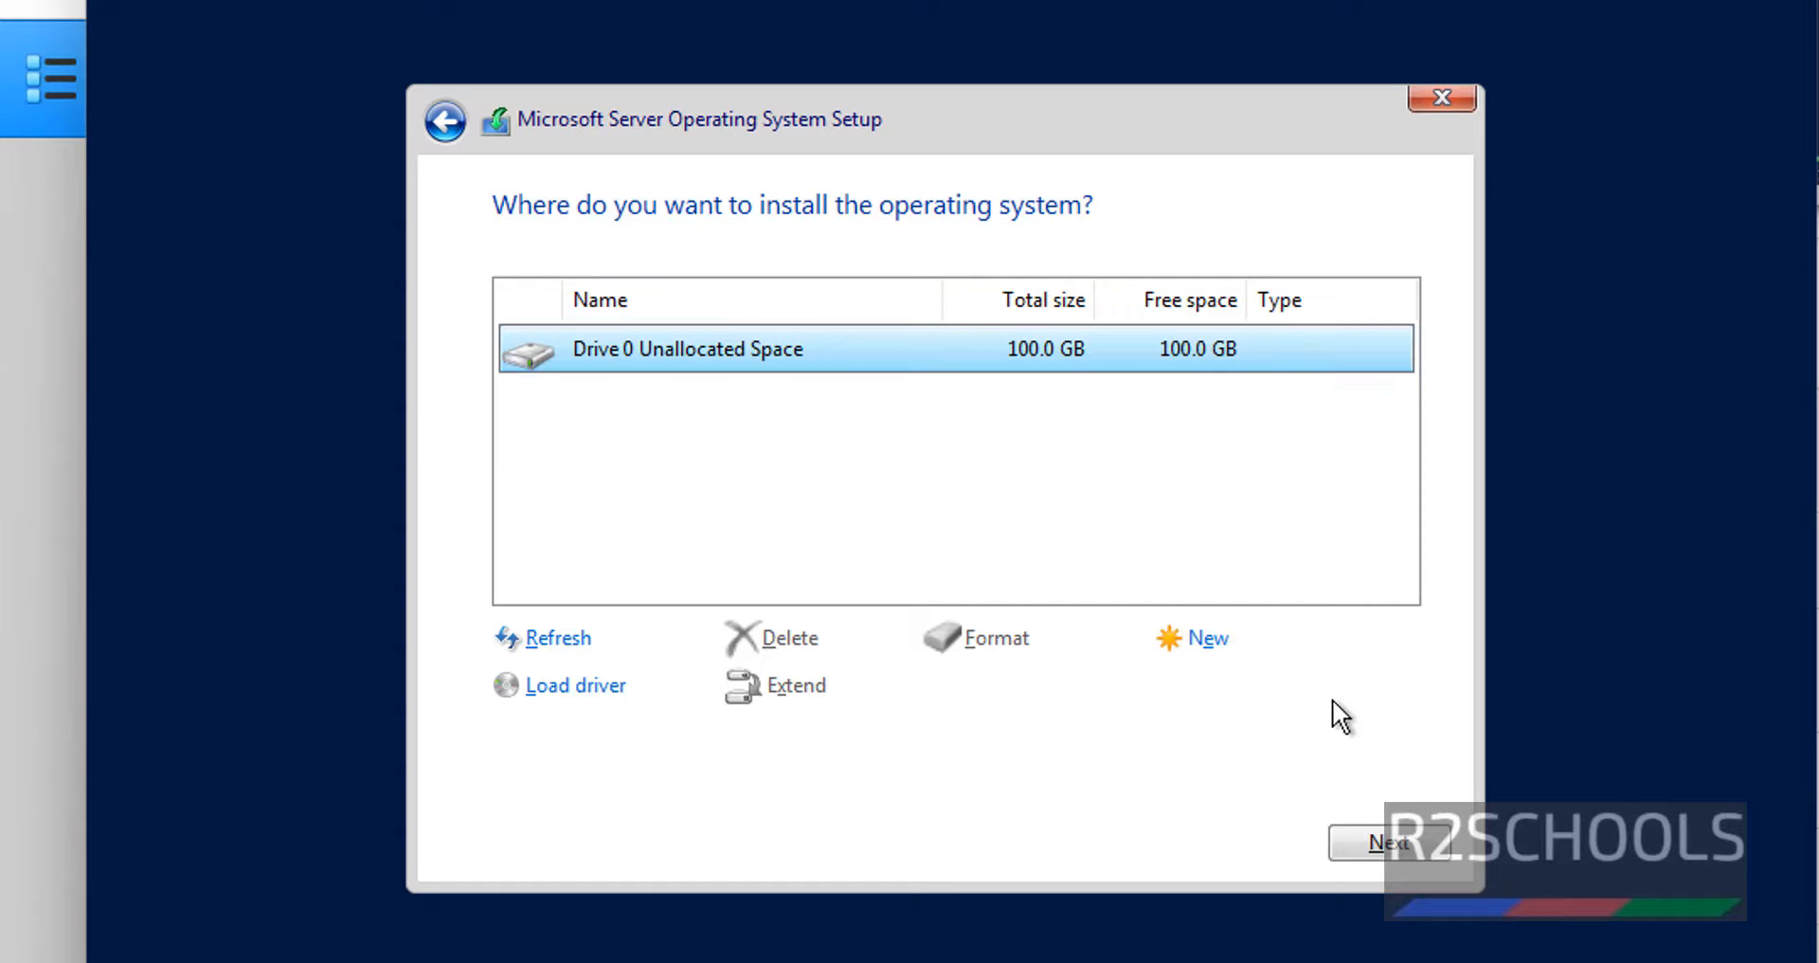
pyautogui.click(1360, 843)
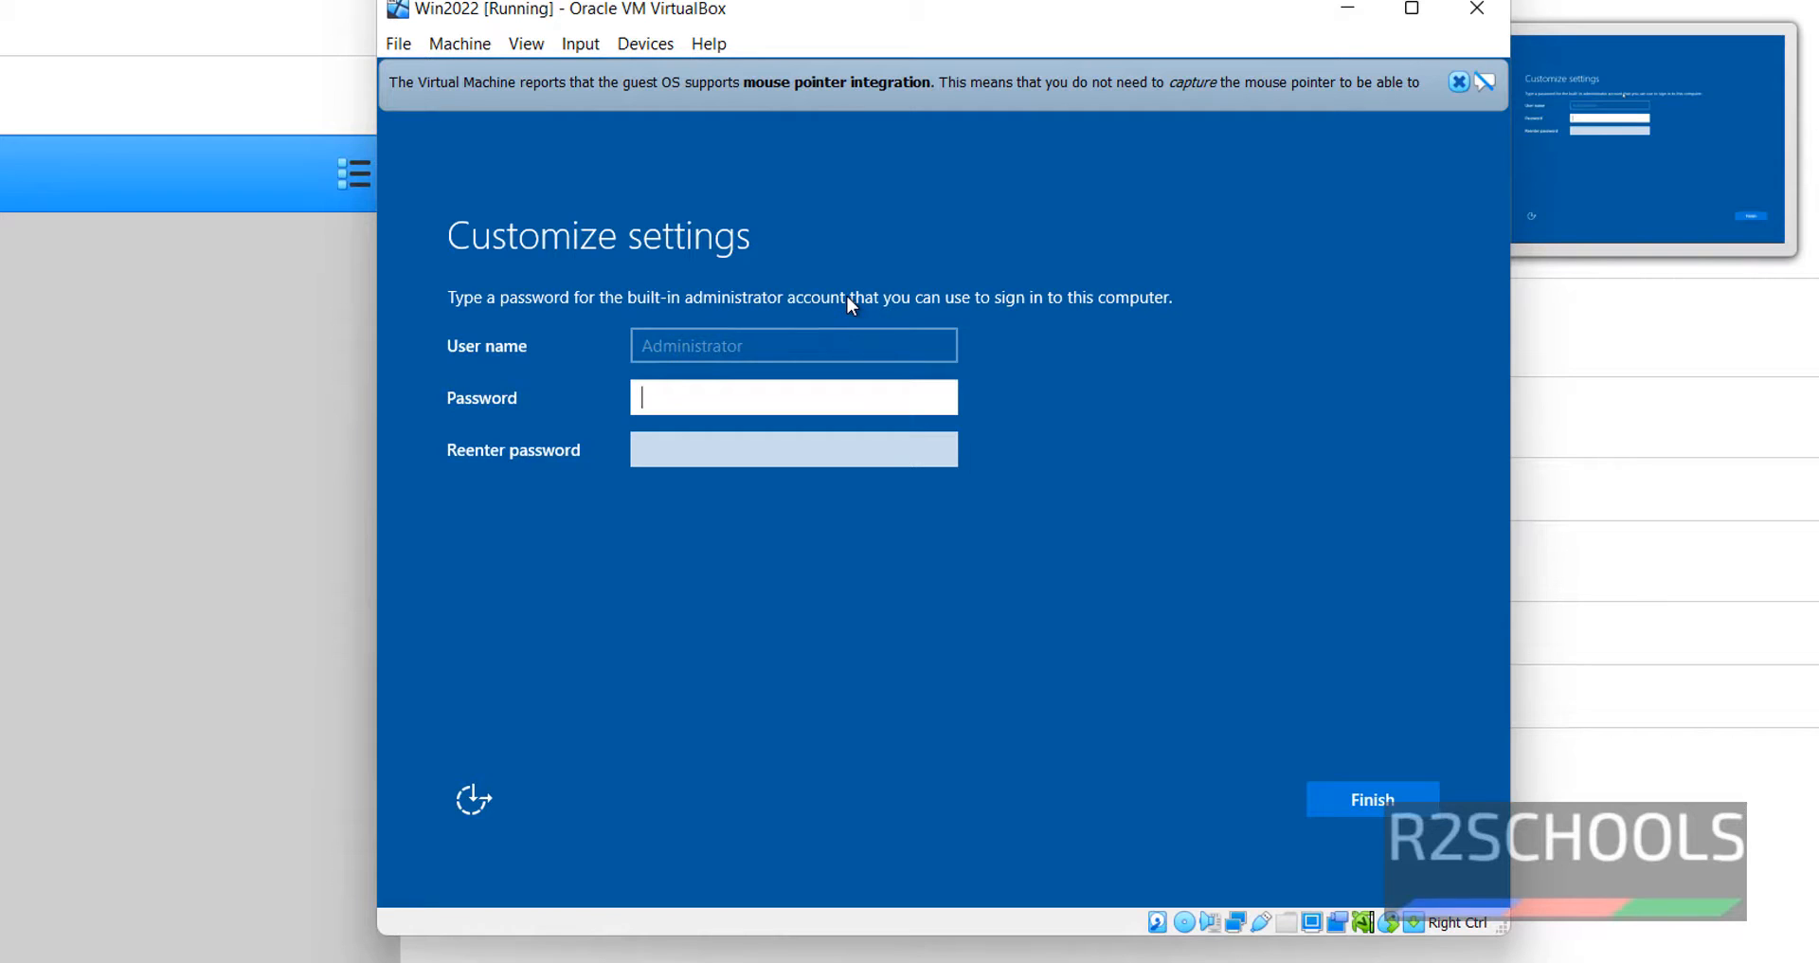
# - Enter and confirm the Administrator password, finish setup, and send Ctrl+Alt+Delete at the lock screen
pyautogui.write('*********')
pyautogui.press('Tab')
pyautogui.write('*********')
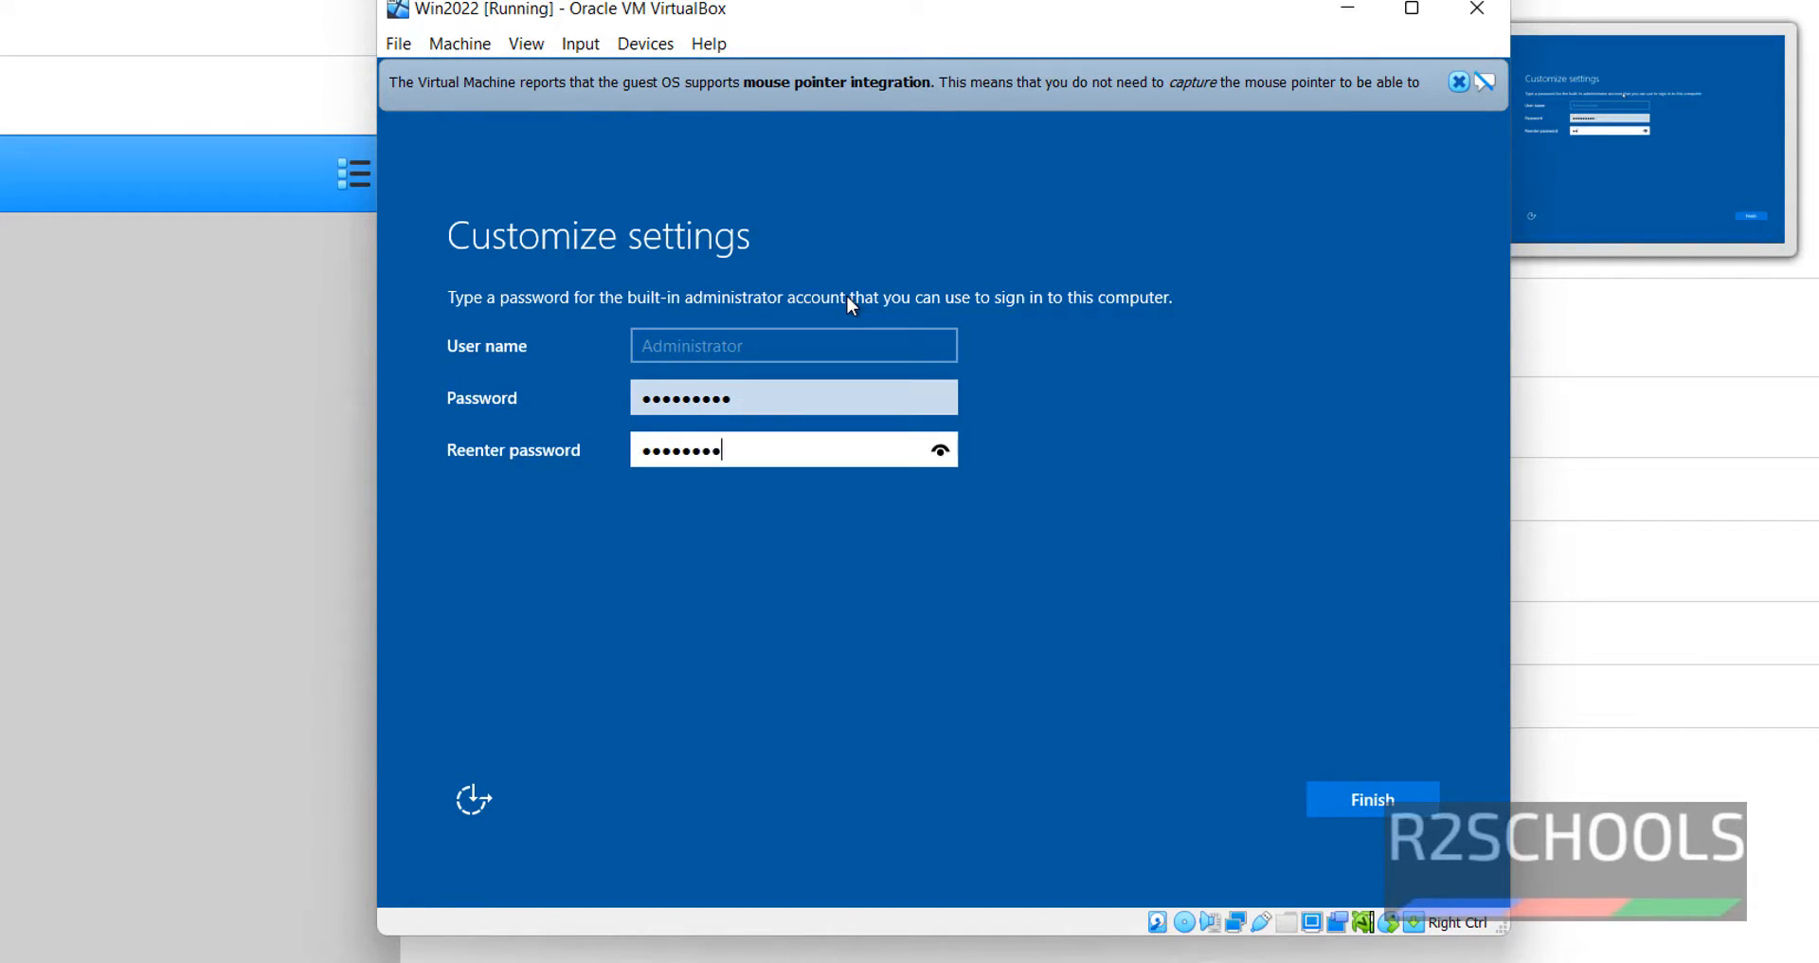
pyautogui.click(1336, 802)
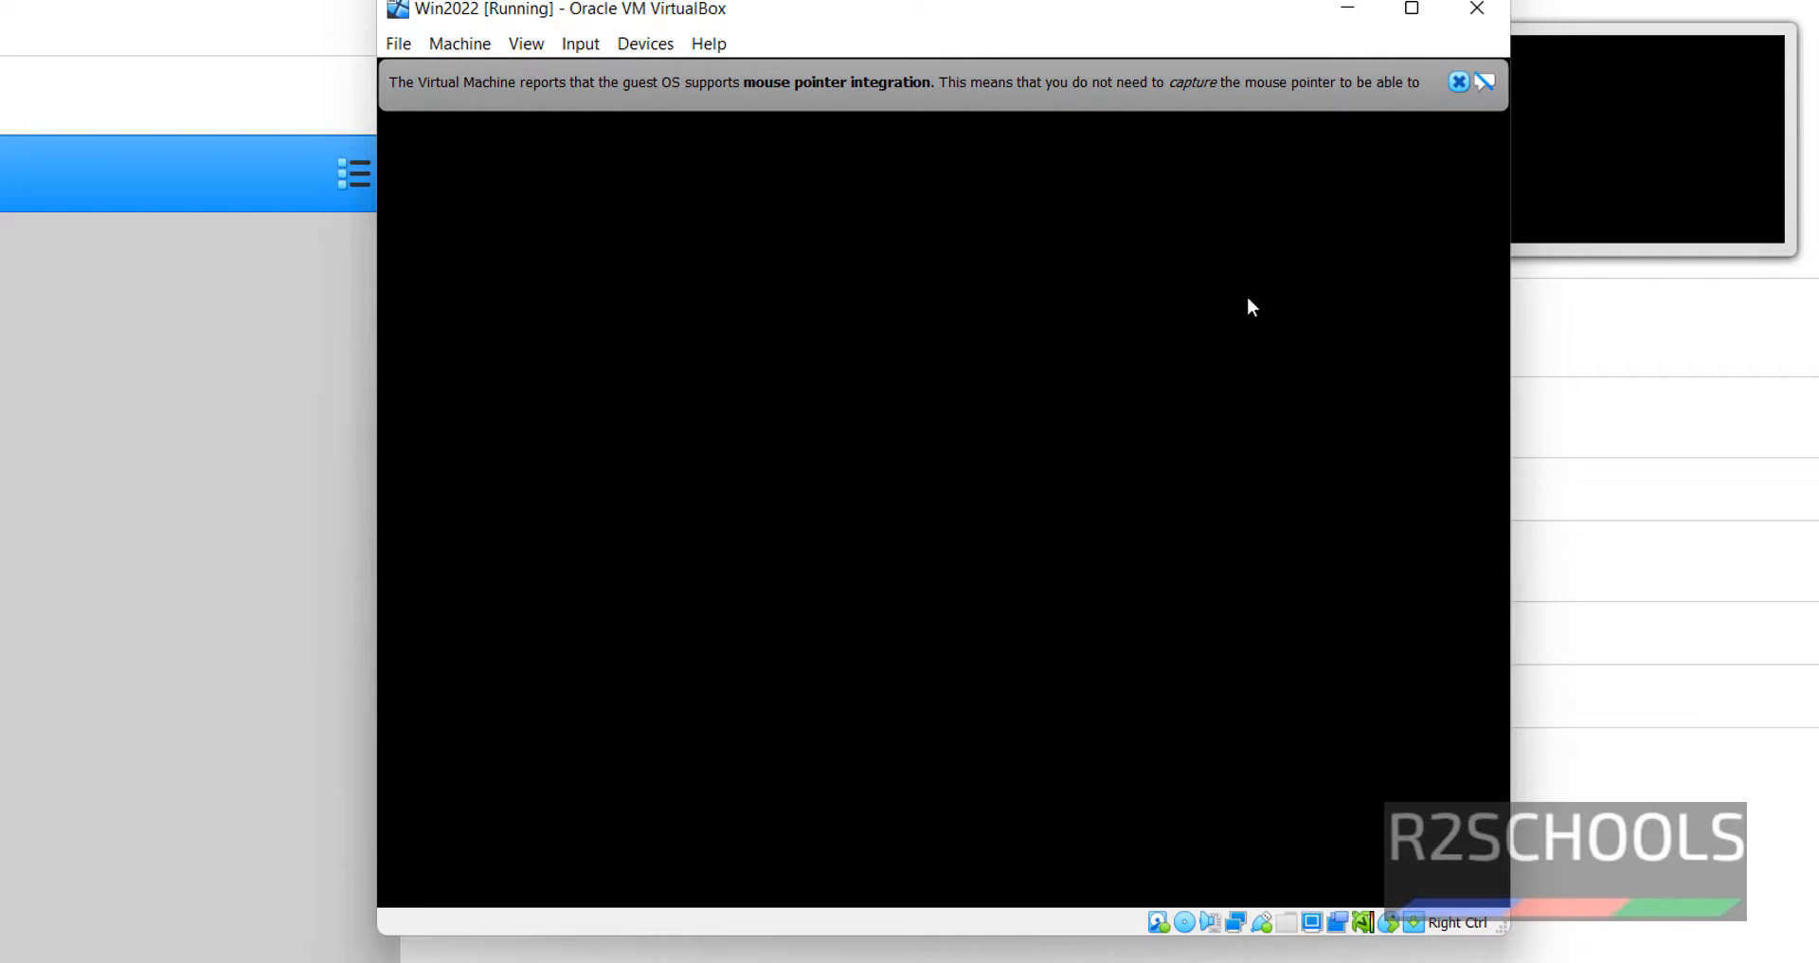
pyautogui.click(1458, 82)
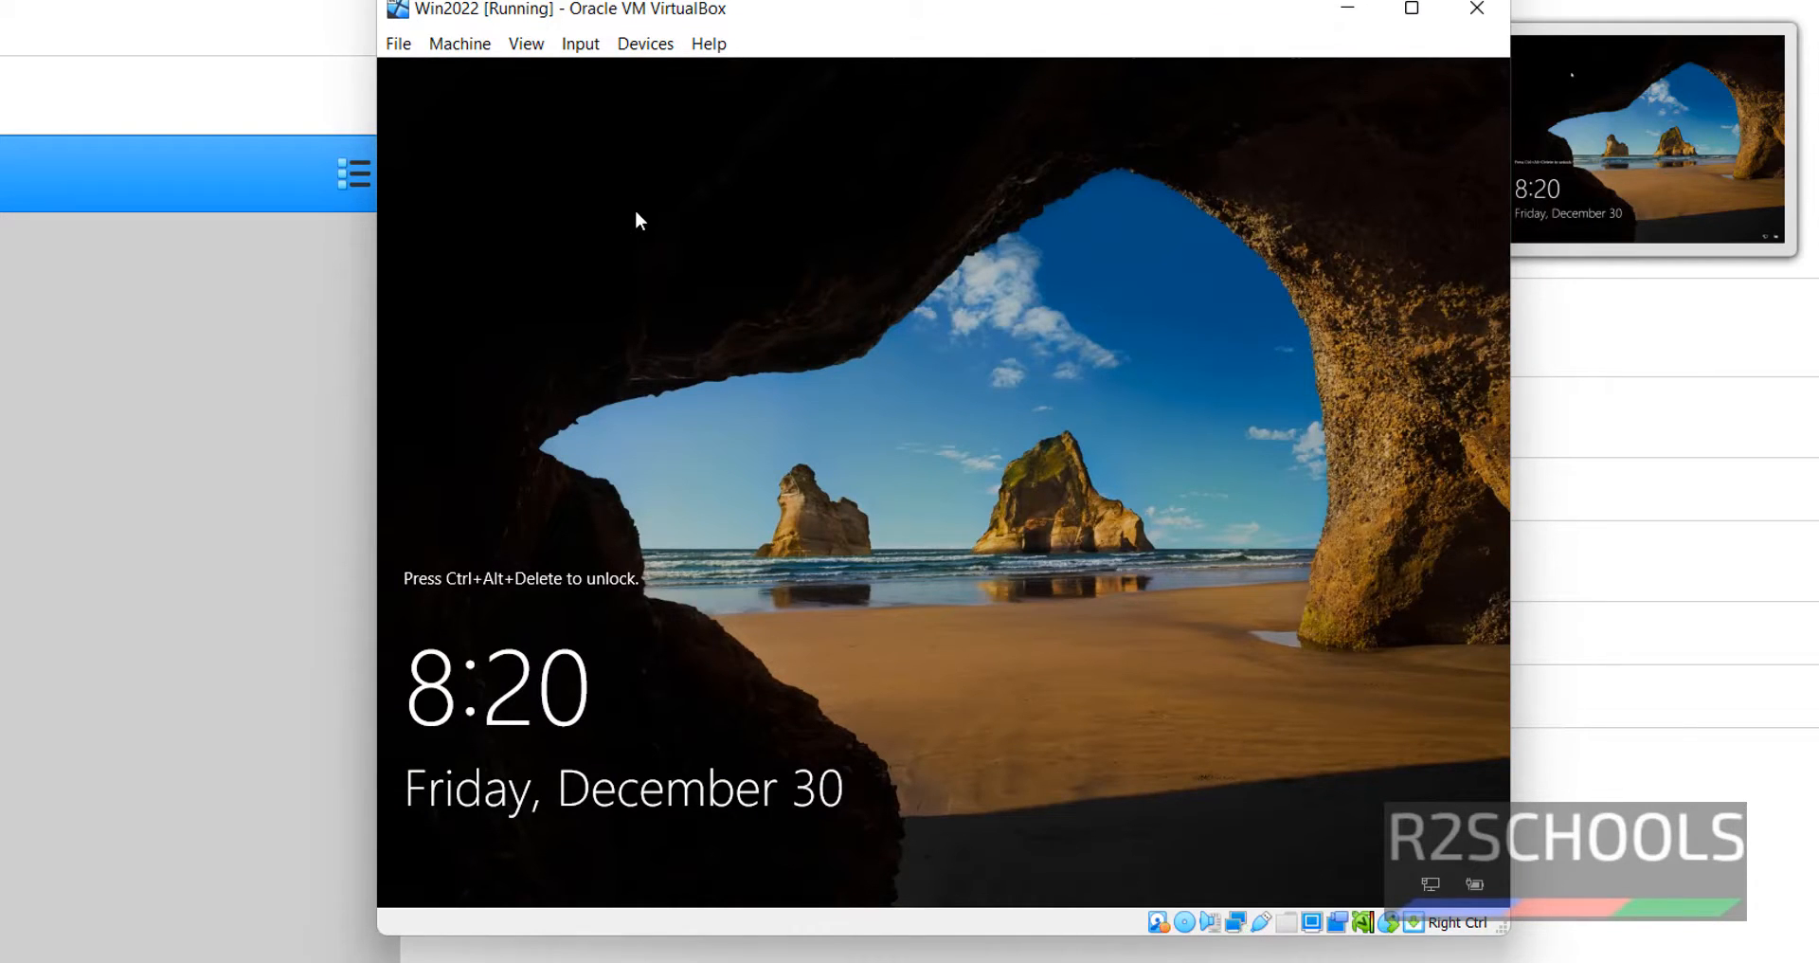
pyautogui.hotkey('ctrl', 'alt', 'Delete')
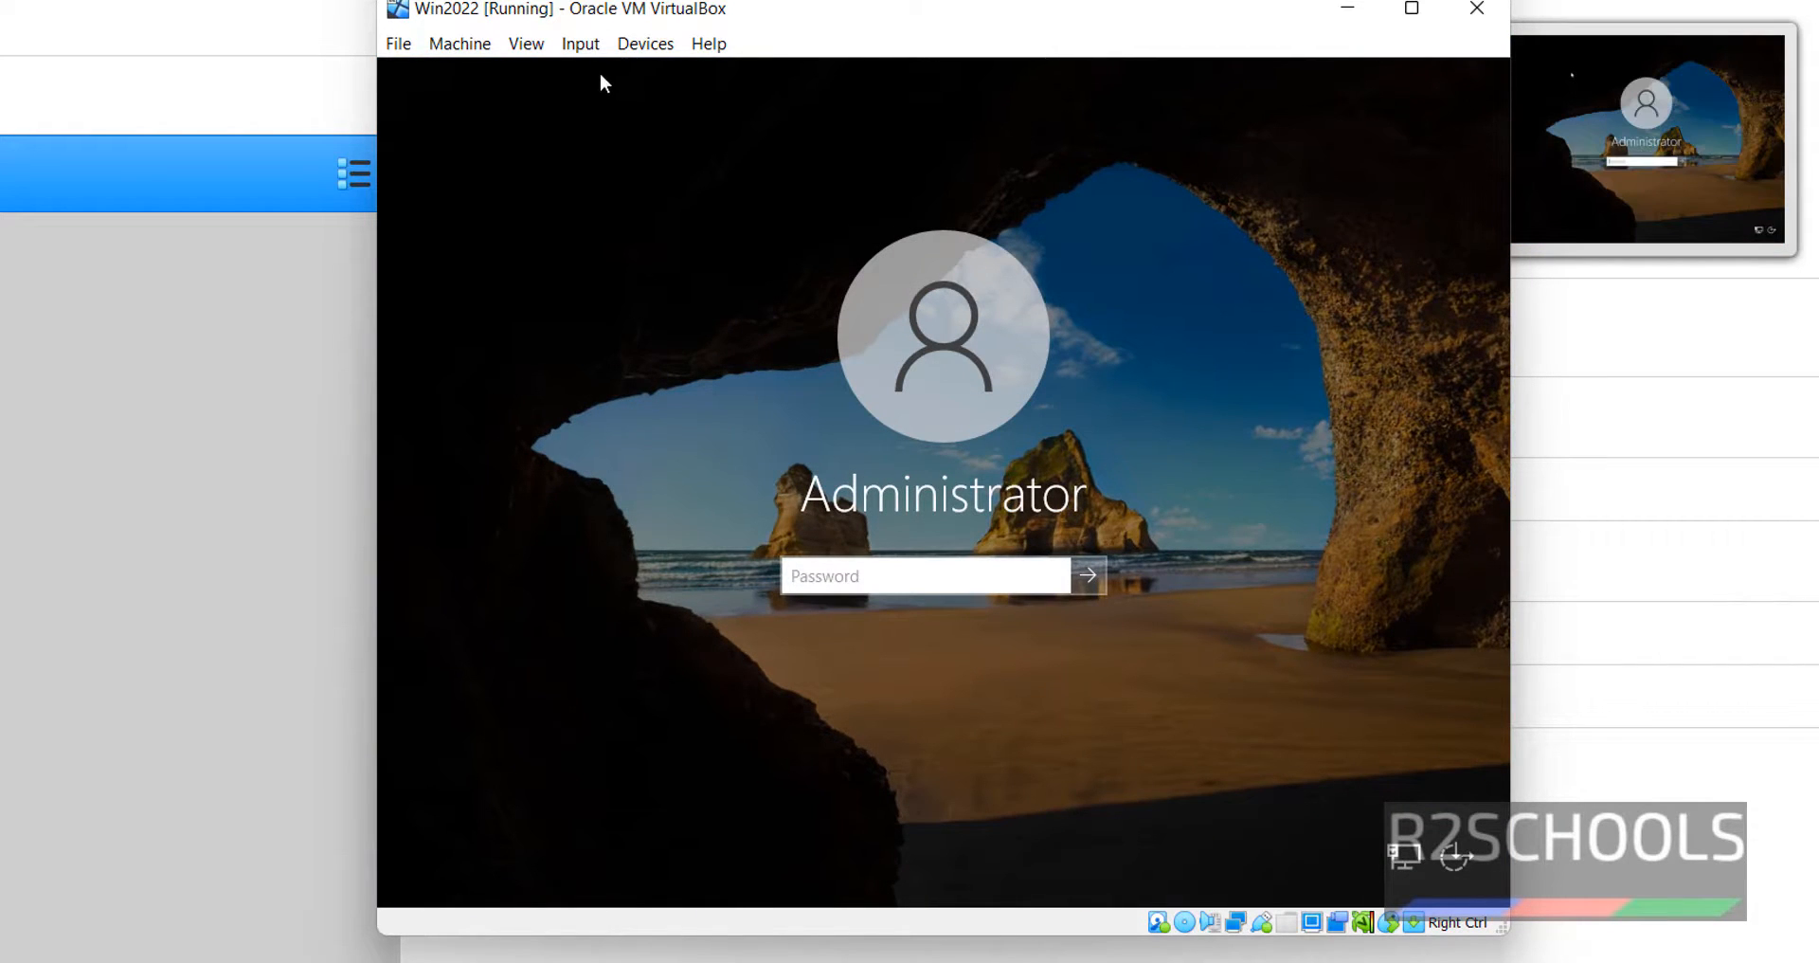
# - Close the Input keyboard menu unused, then sign in as Administrator with the account password
pyautogui.click(580, 44)
pyautogui.moveTo(614, 80)
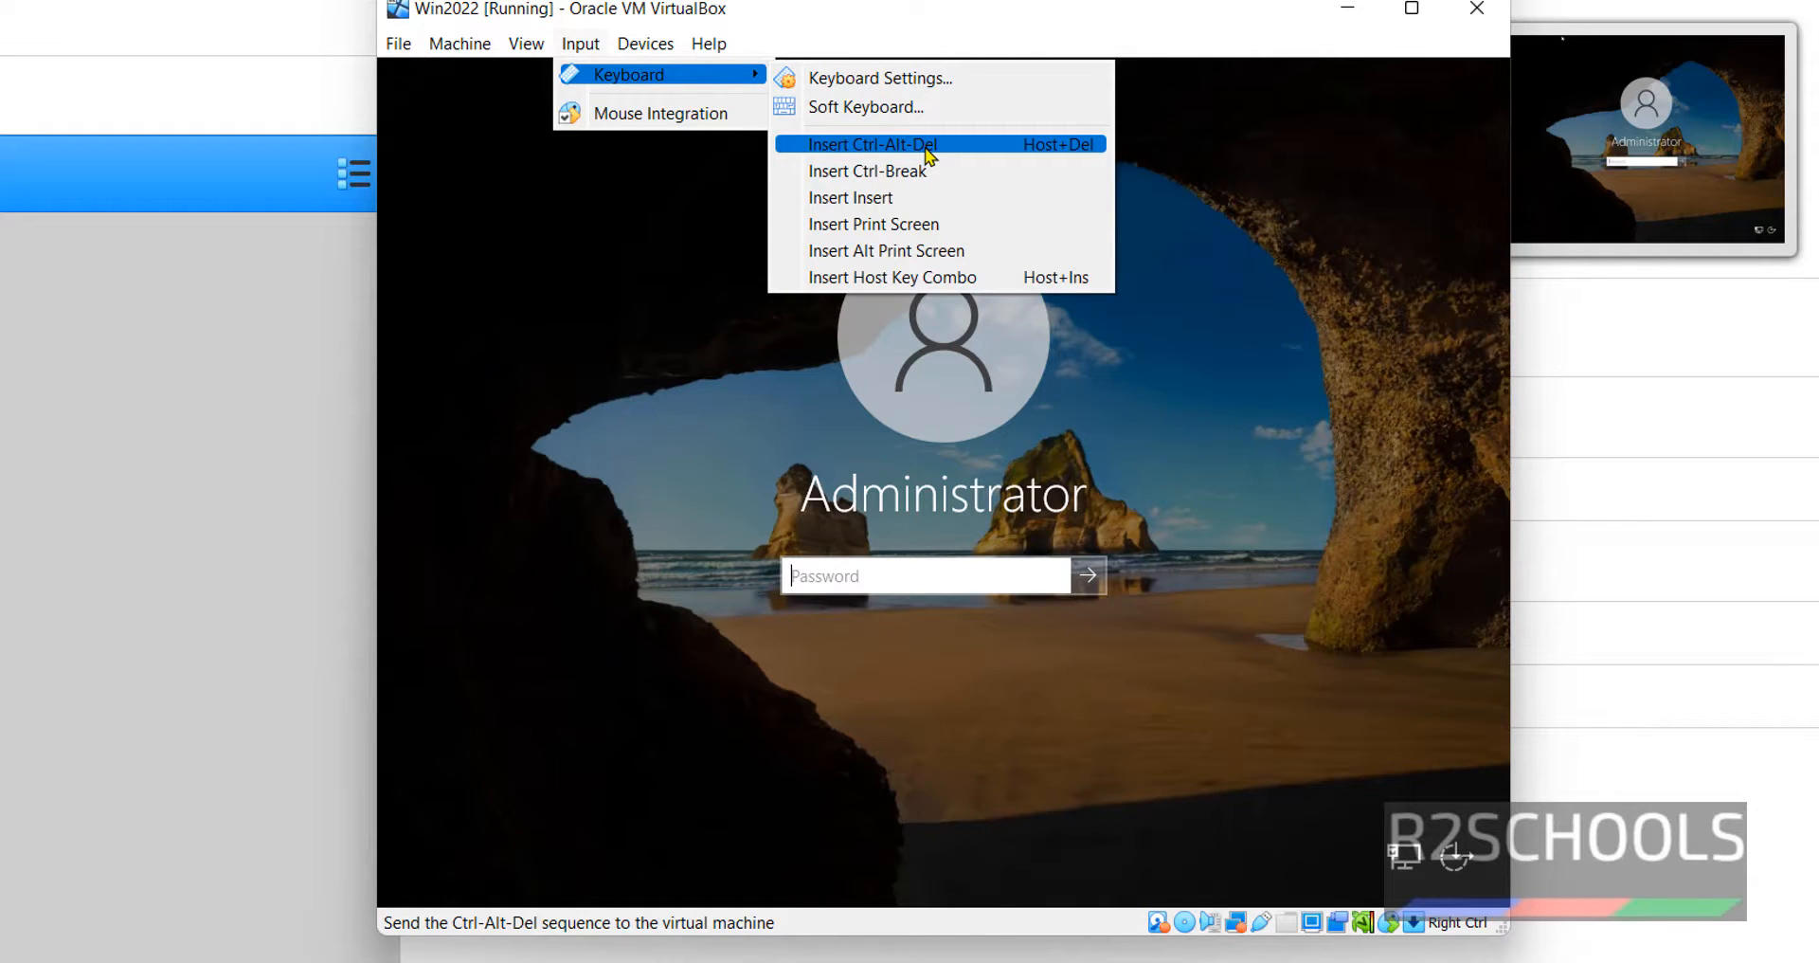
pyautogui.press('Escape')
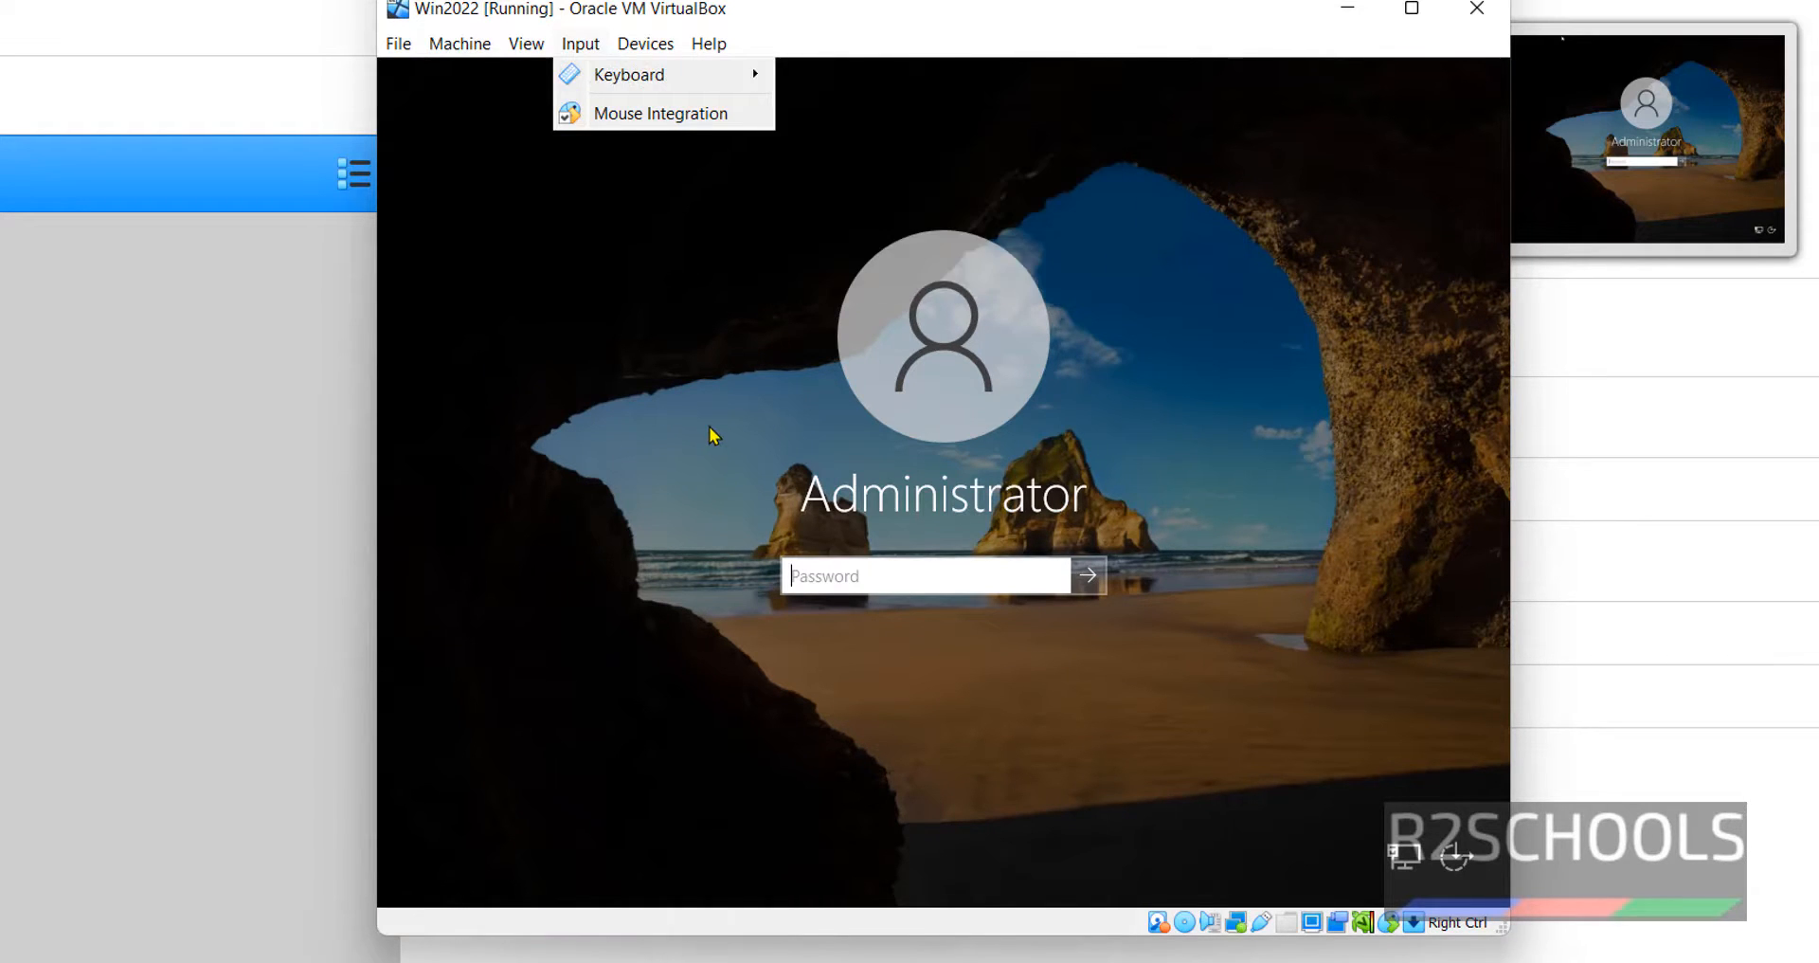
pyautogui.press('Escape')
pyautogui.write('*****')
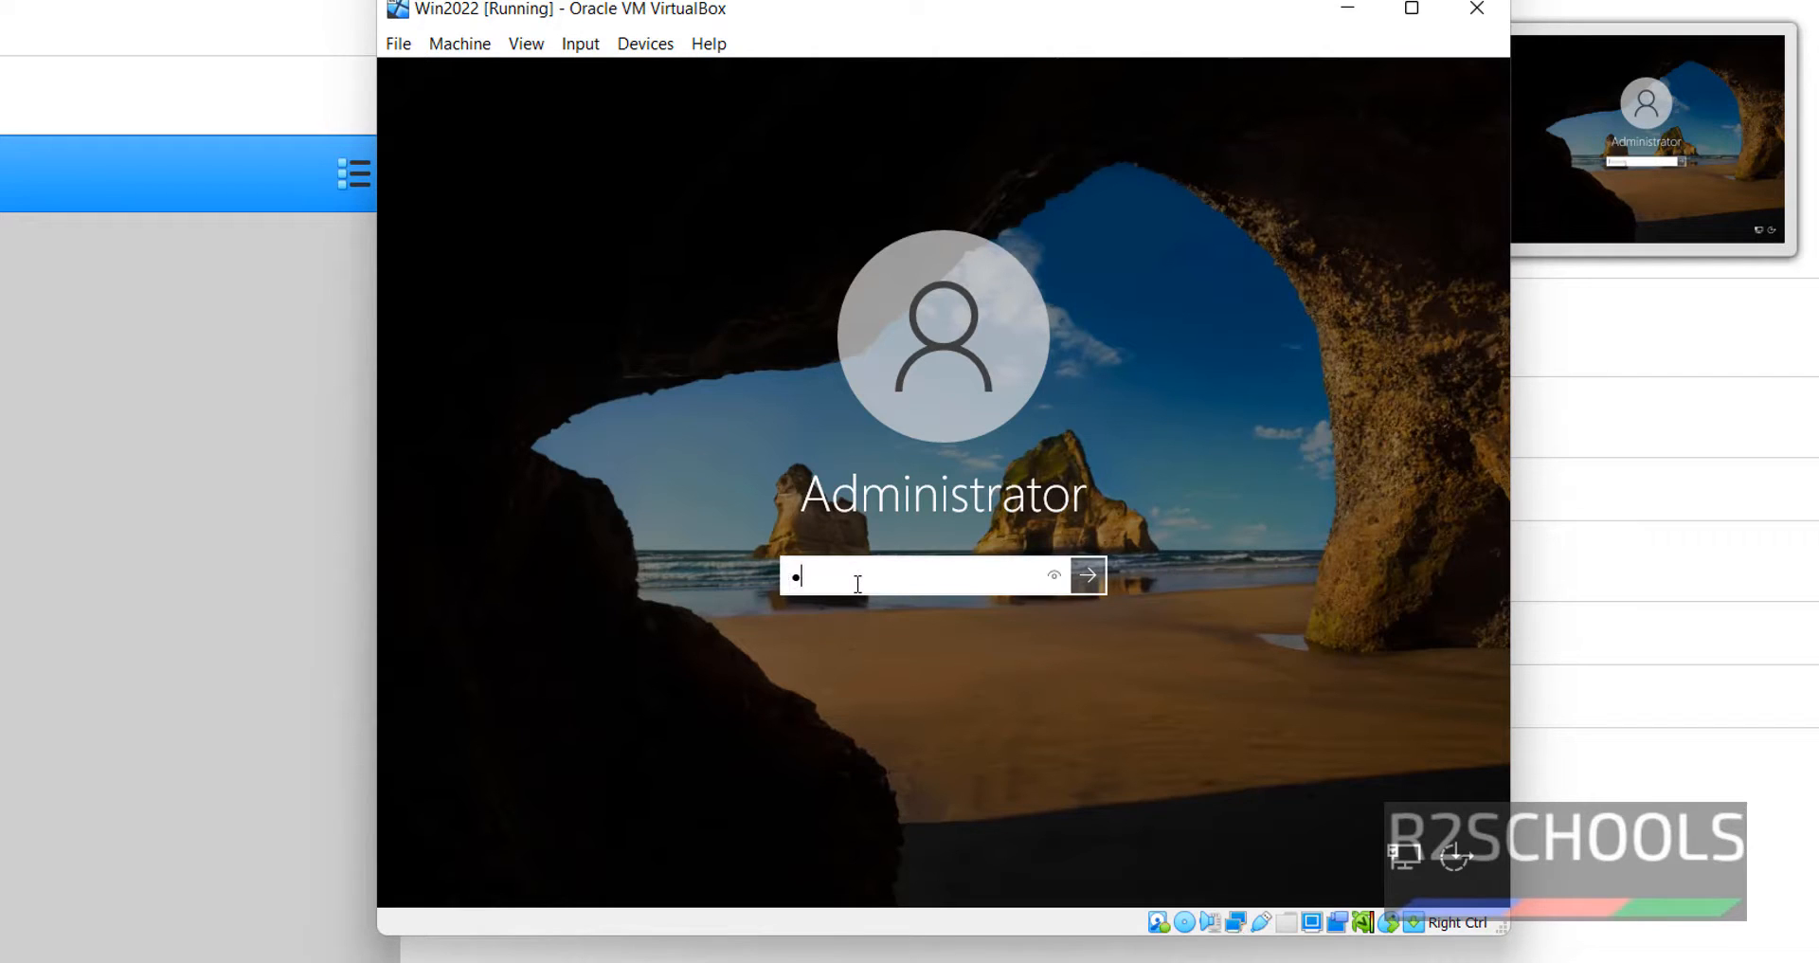
pyautogui.write('***')
pyautogui.press('Return')
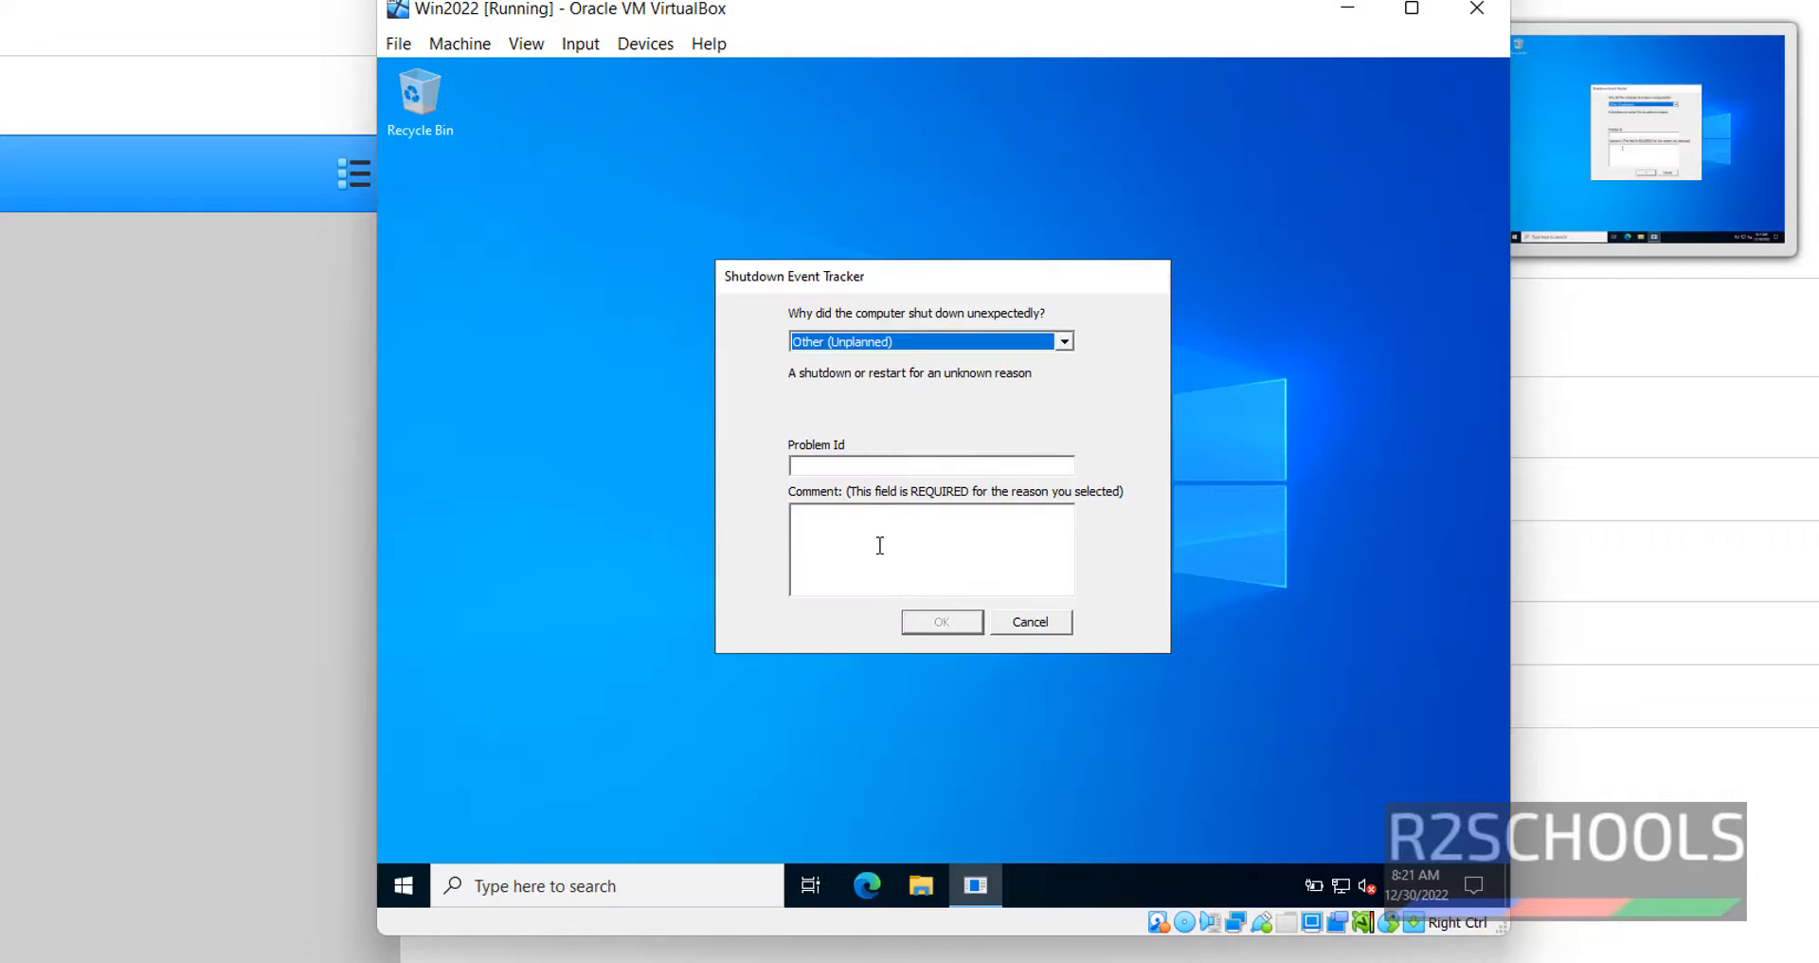
# - Cancel the Shutdown Event Tracker, answer Yes to network discovery, and bring up Server Manager
pyautogui.click(879, 546)
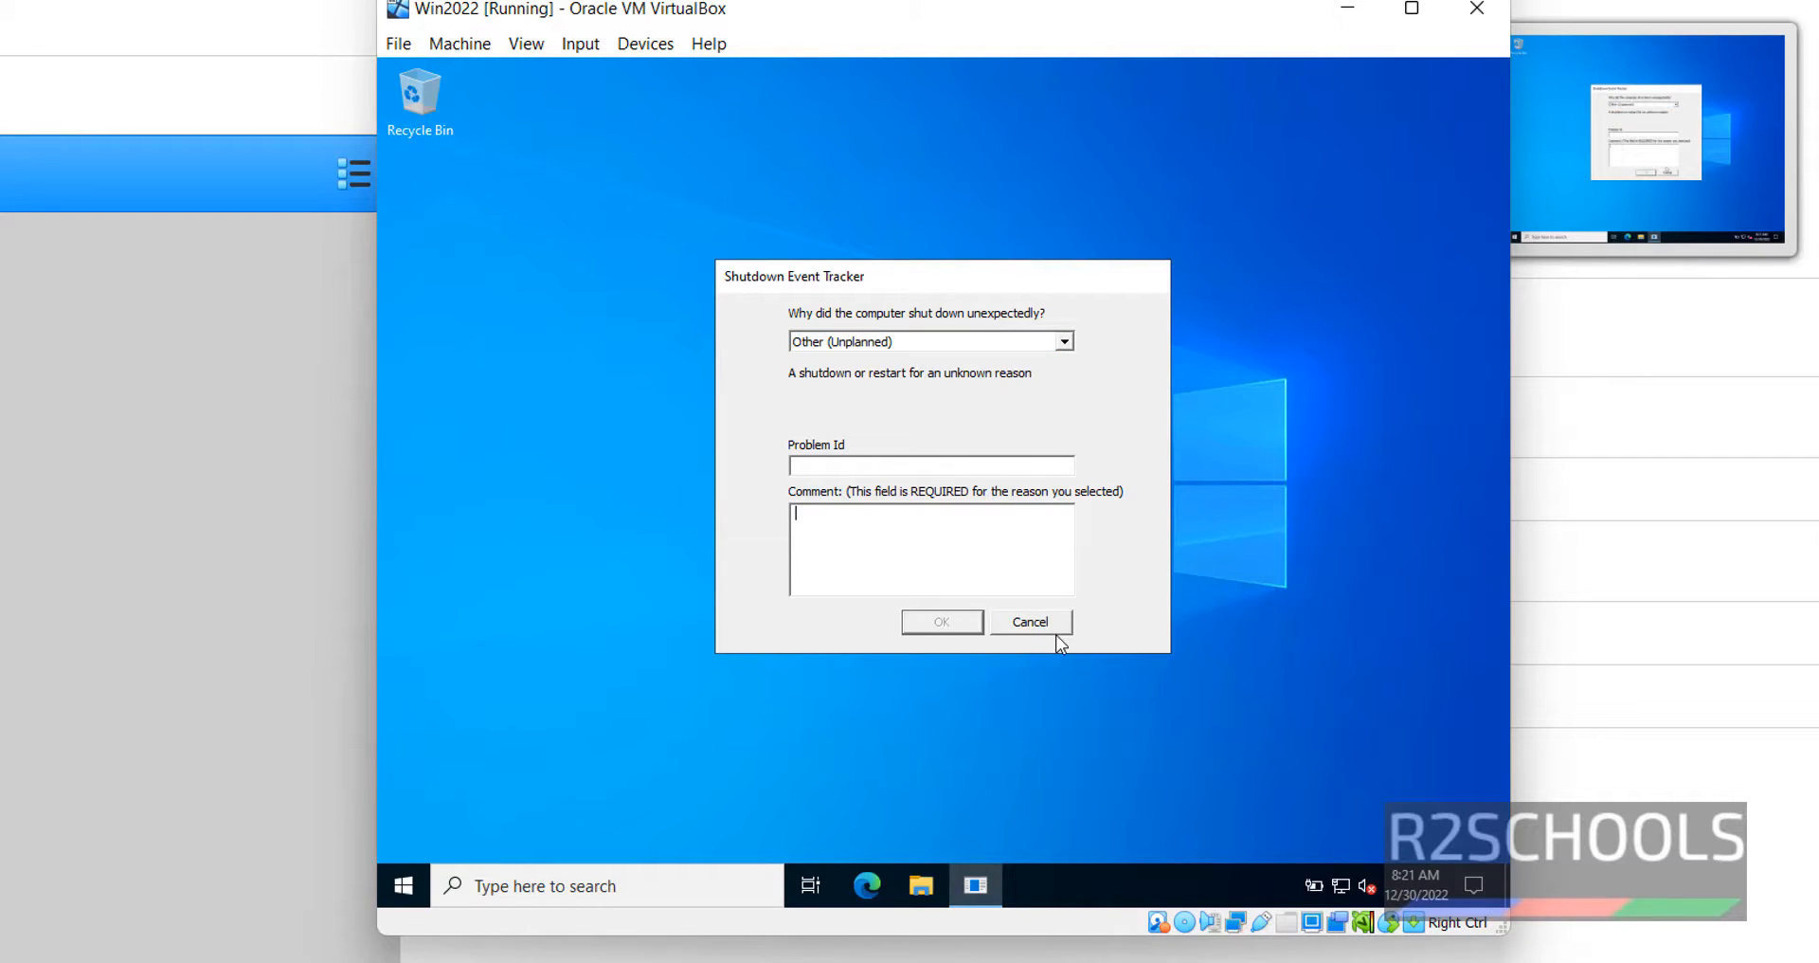
pyautogui.click(1050, 629)
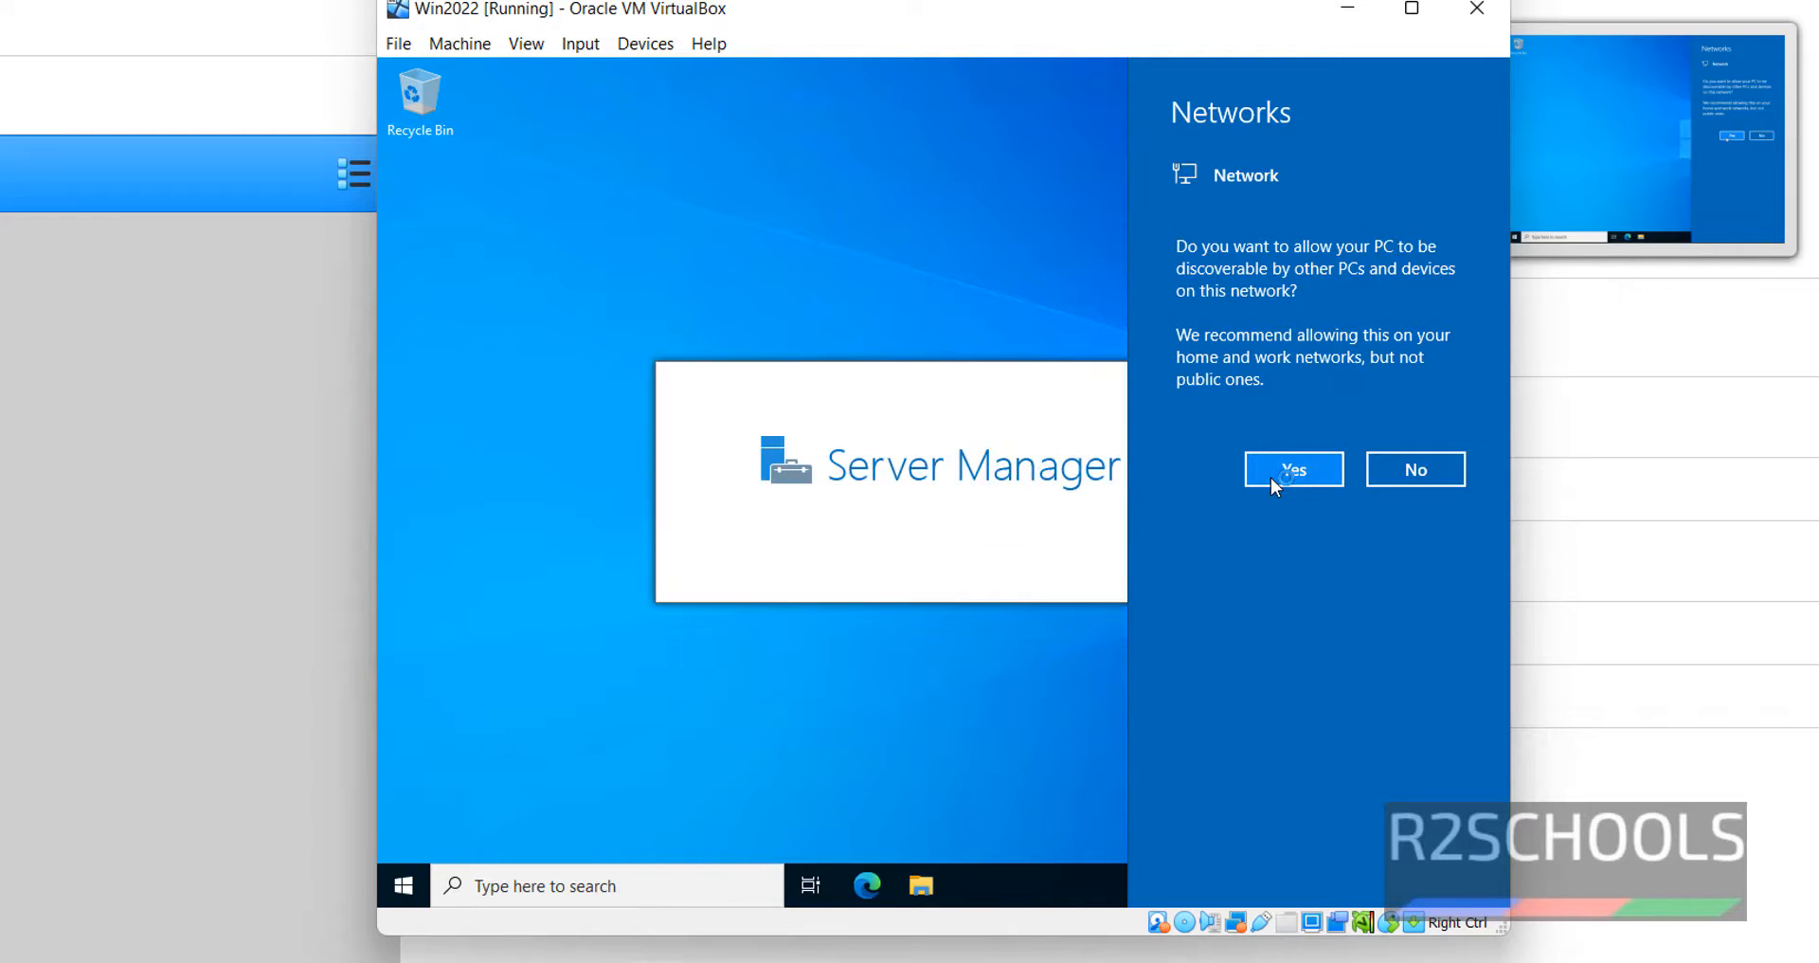
pyautogui.click(1270, 477)
pyautogui.click(402, 896)
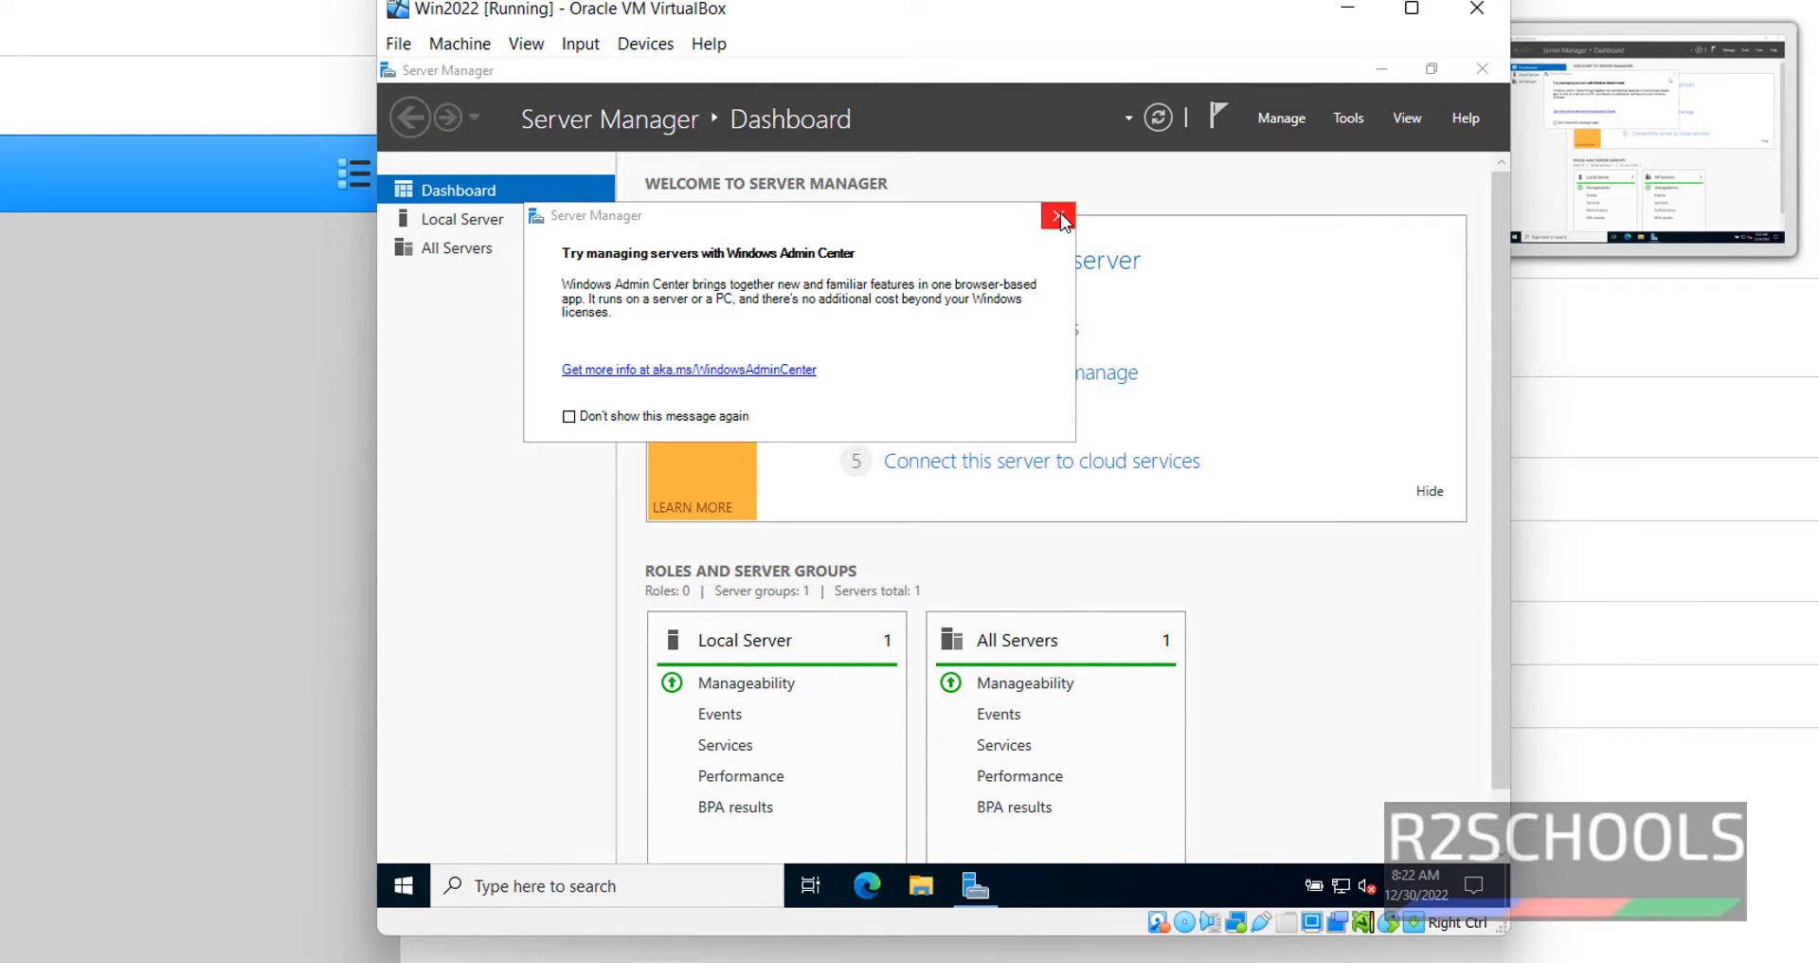
# - Close the Windows Admin Center notice and open the Local Server properties page
pyautogui.click(1058, 217)
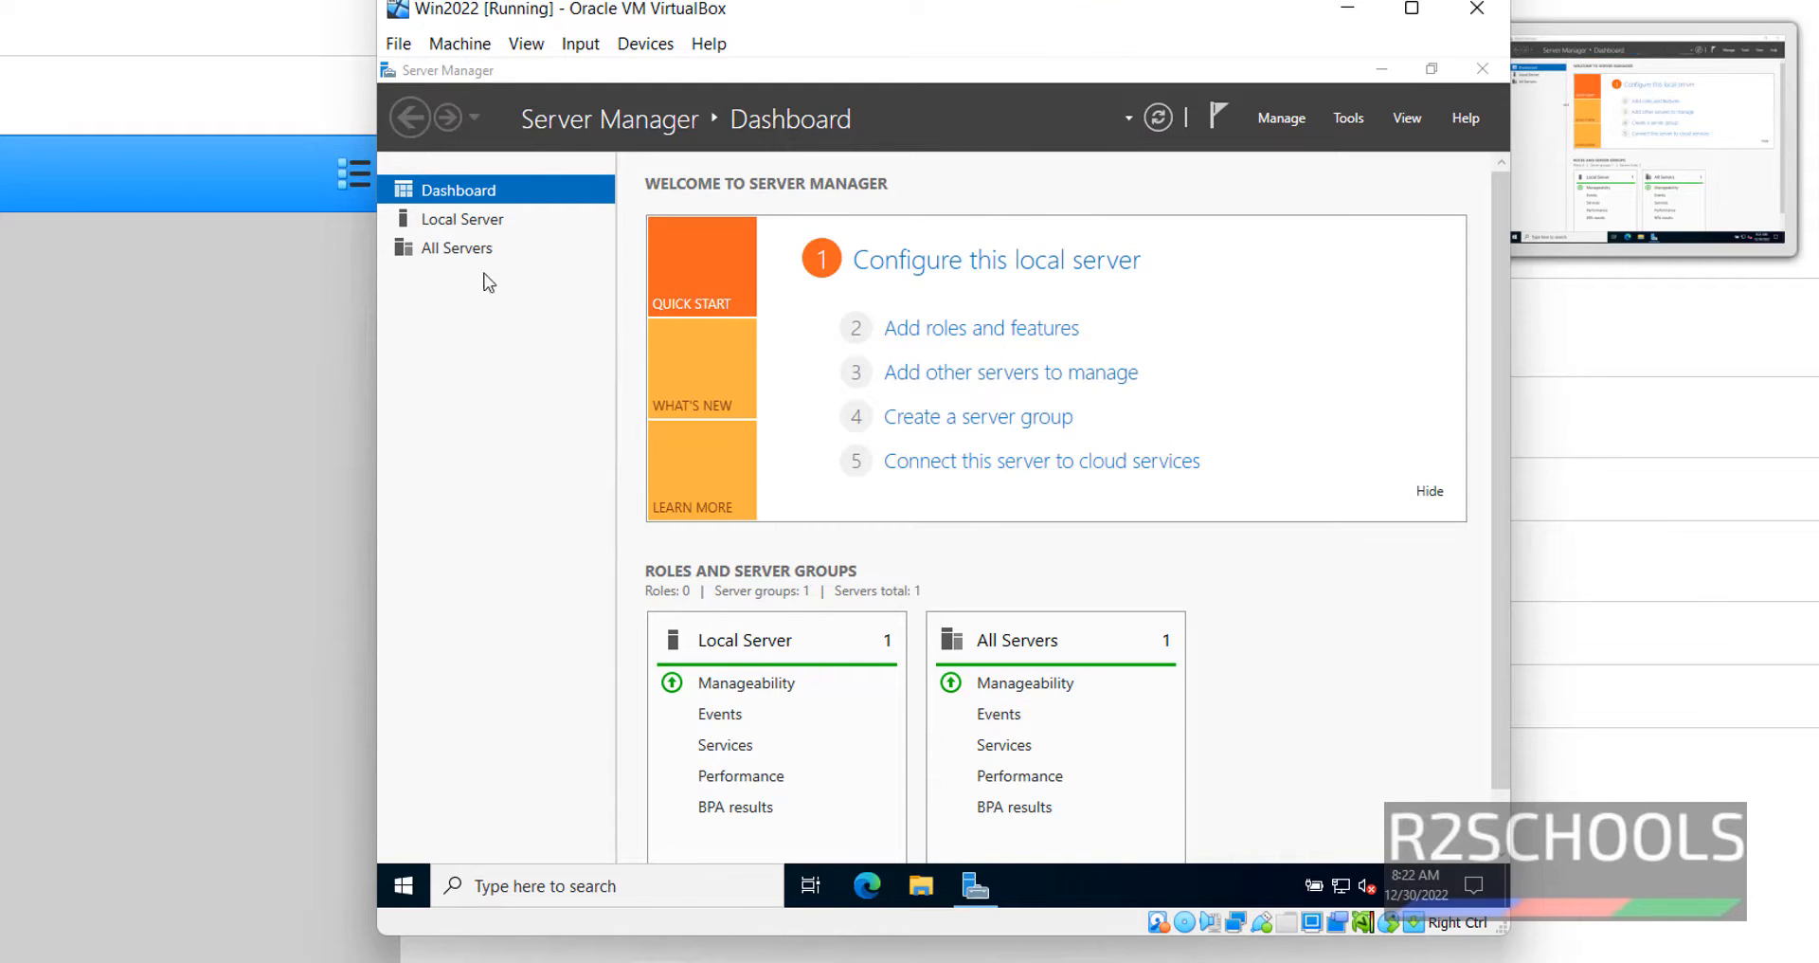
pyautogui.click(476, 228)
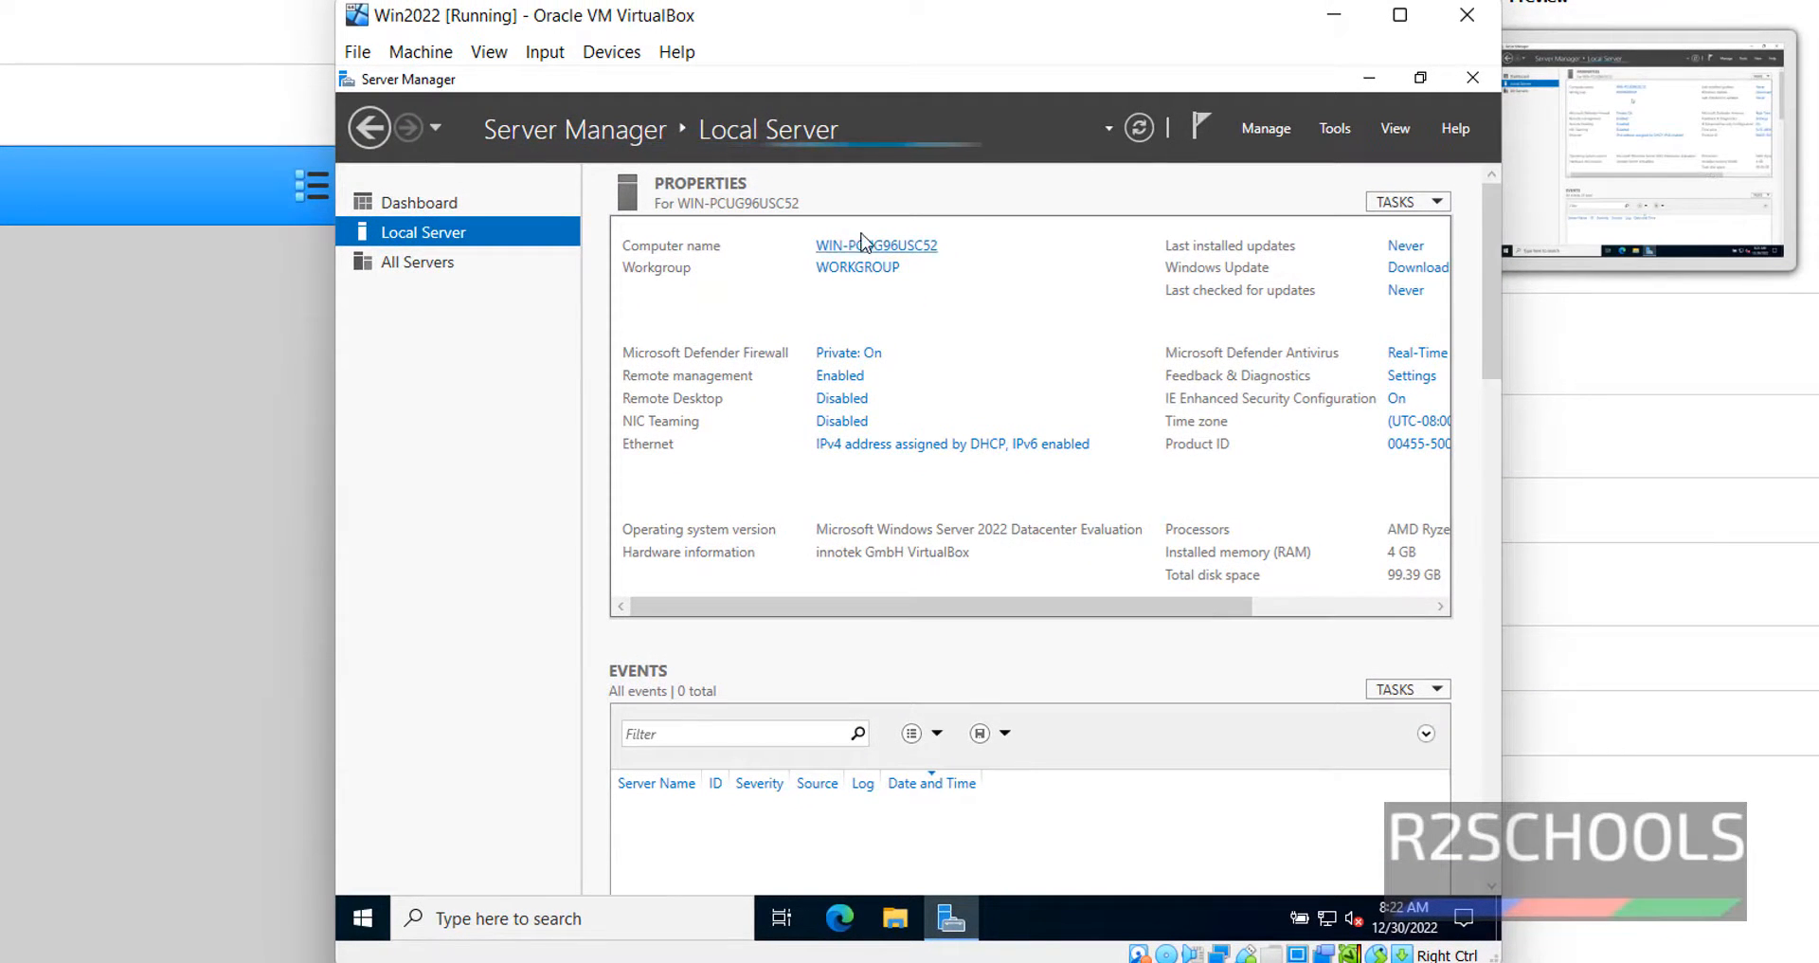
# - Change the computer name to WIN2022 in WORKGROUP, close System Properties, and choose Restart Later
pyautogui.click(915, 250)
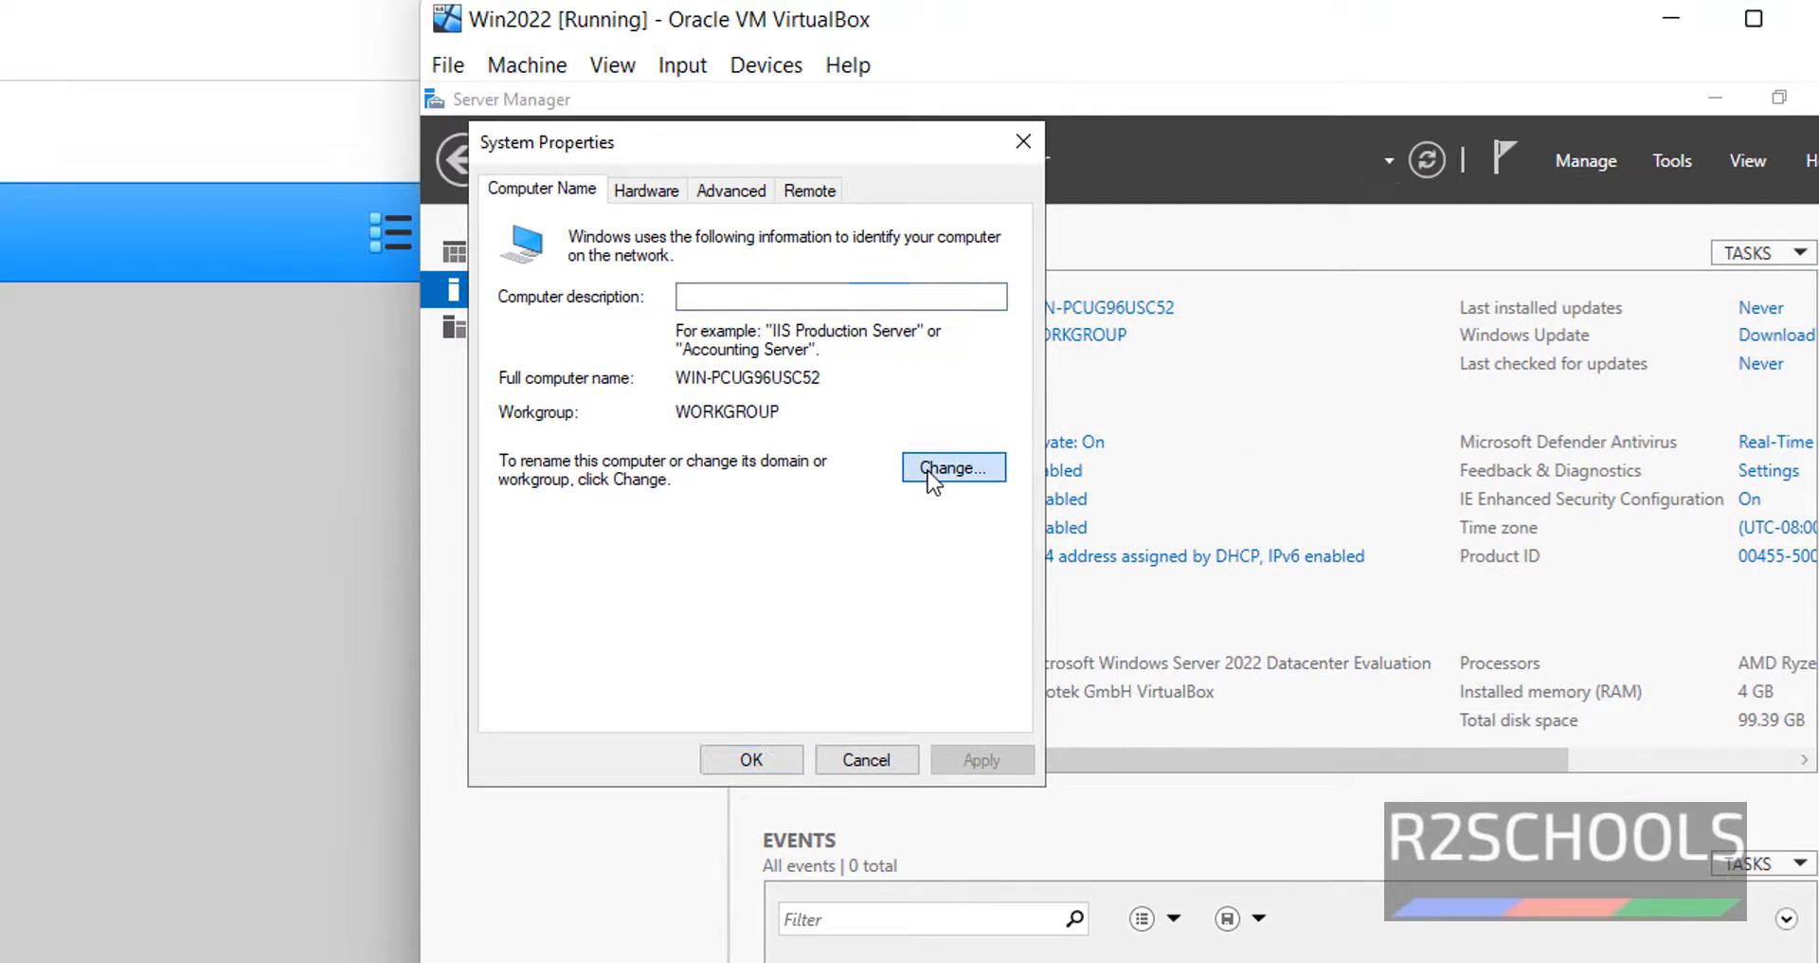
pyautogui.click(952, 468)
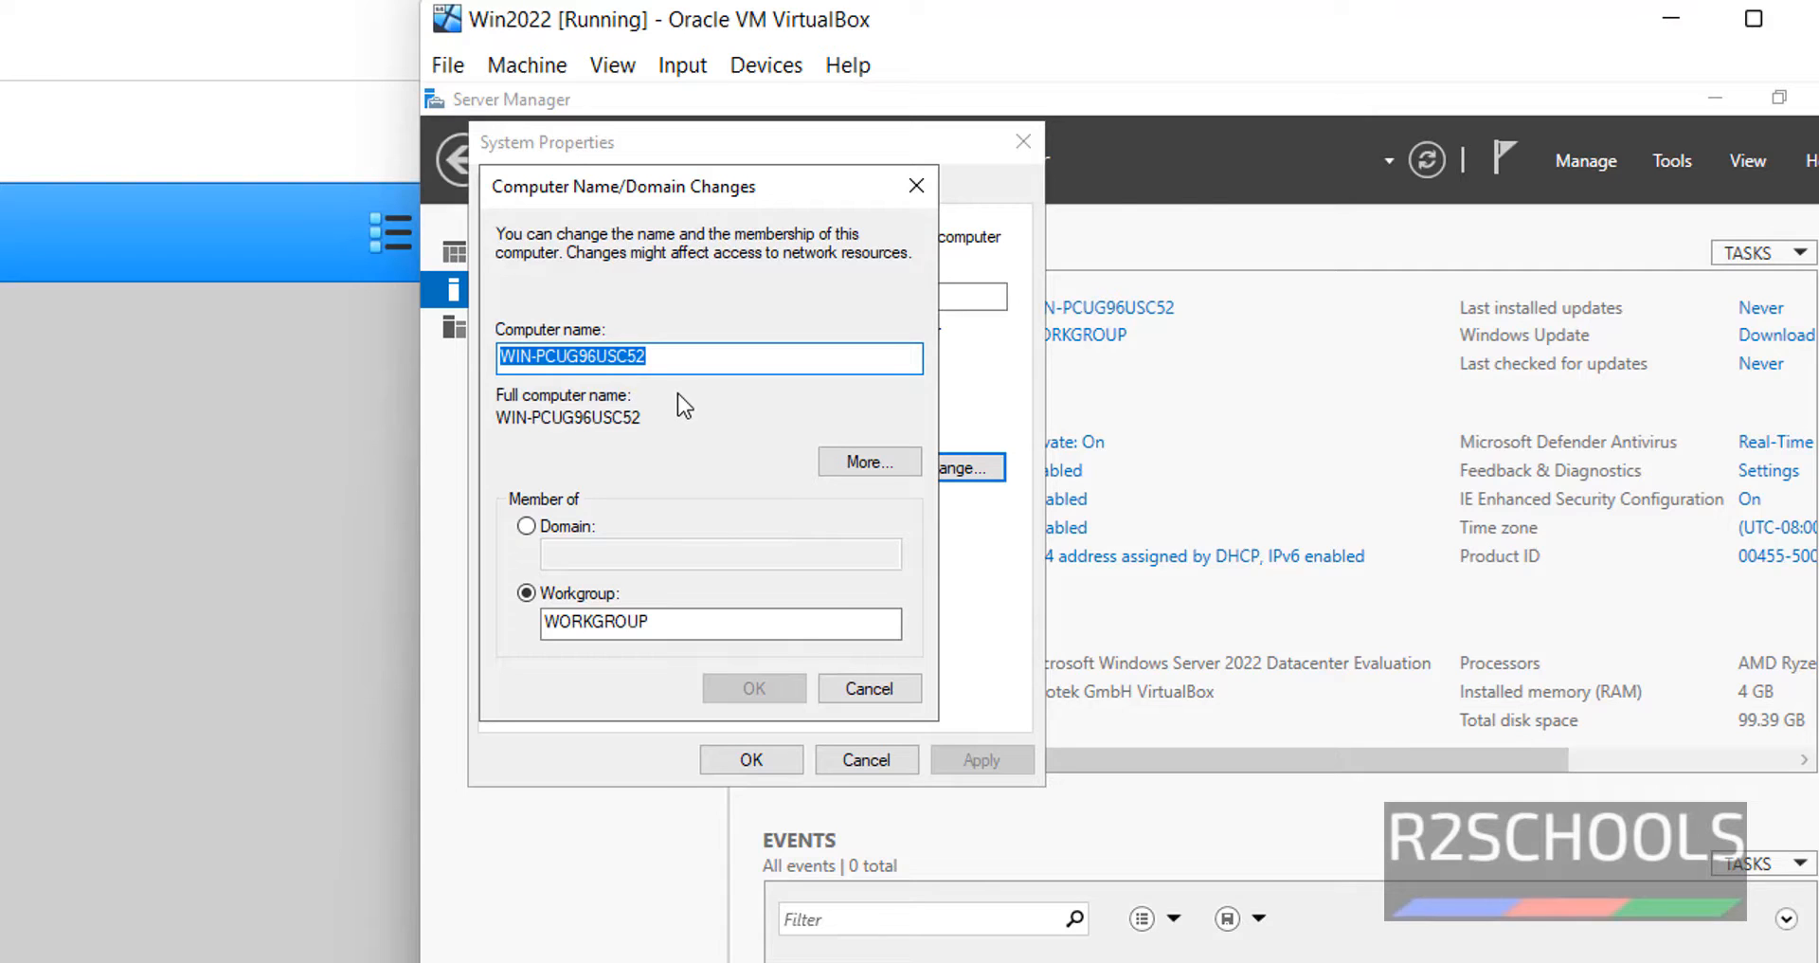
pyautogui.write('WIN2022')
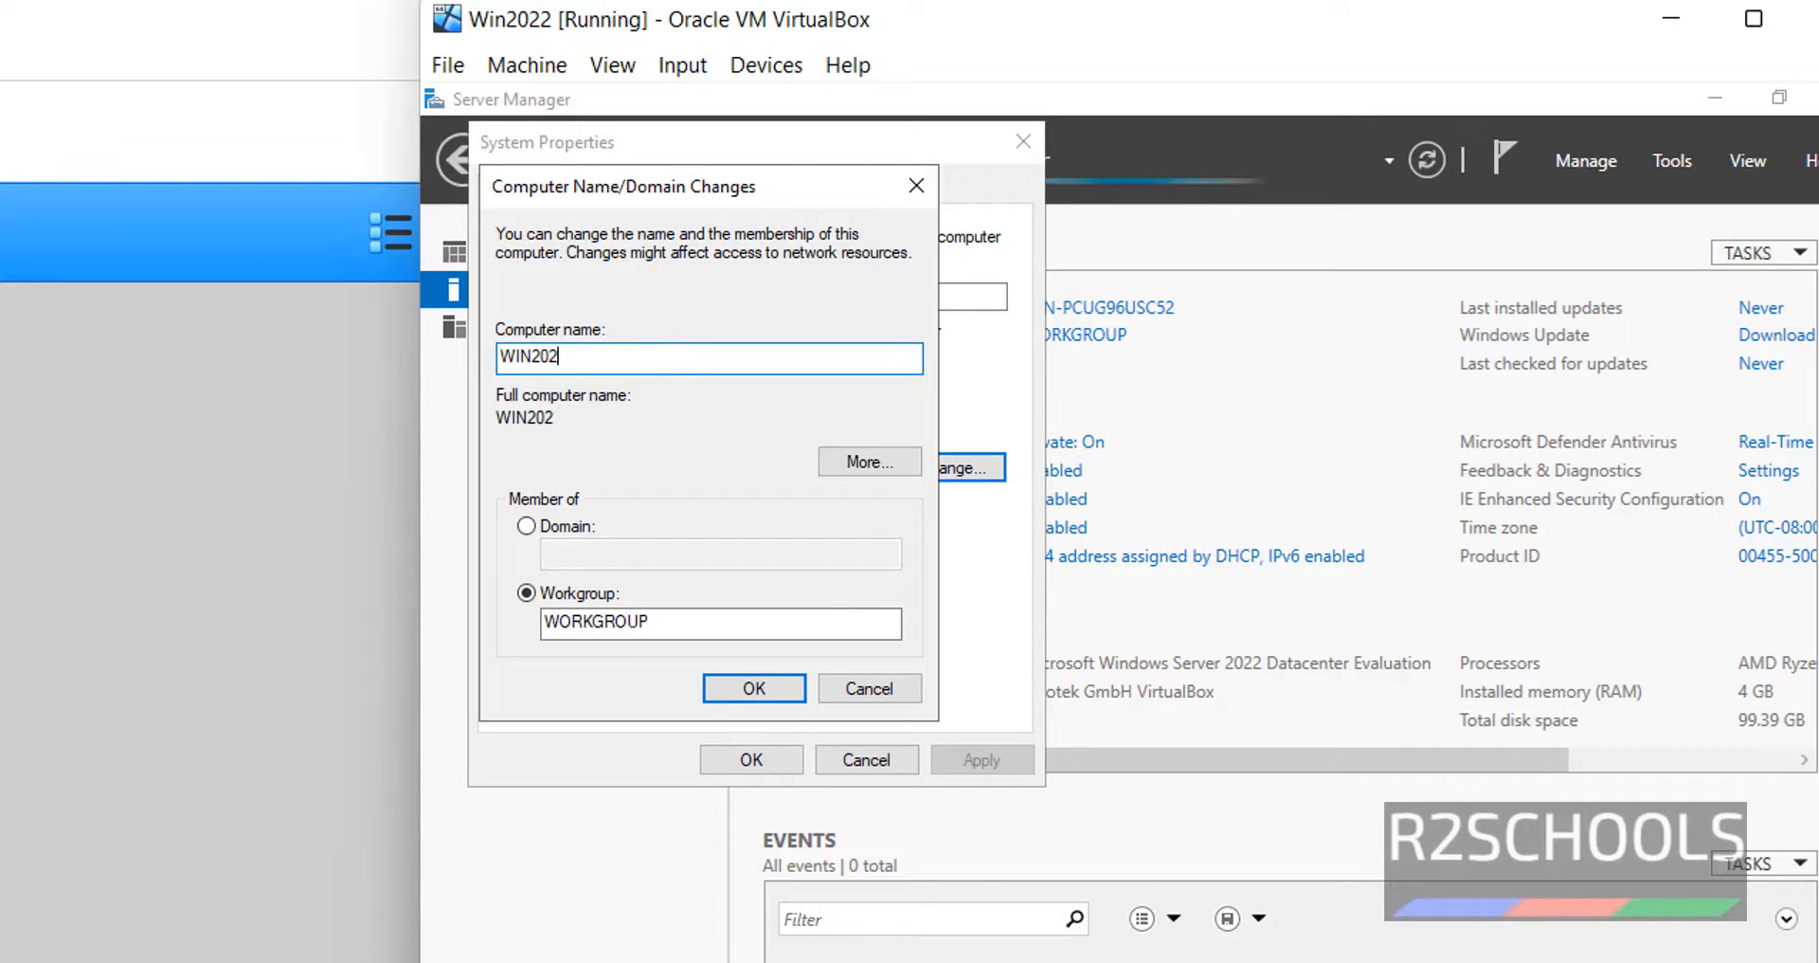
pyautogui.click(581, 531)
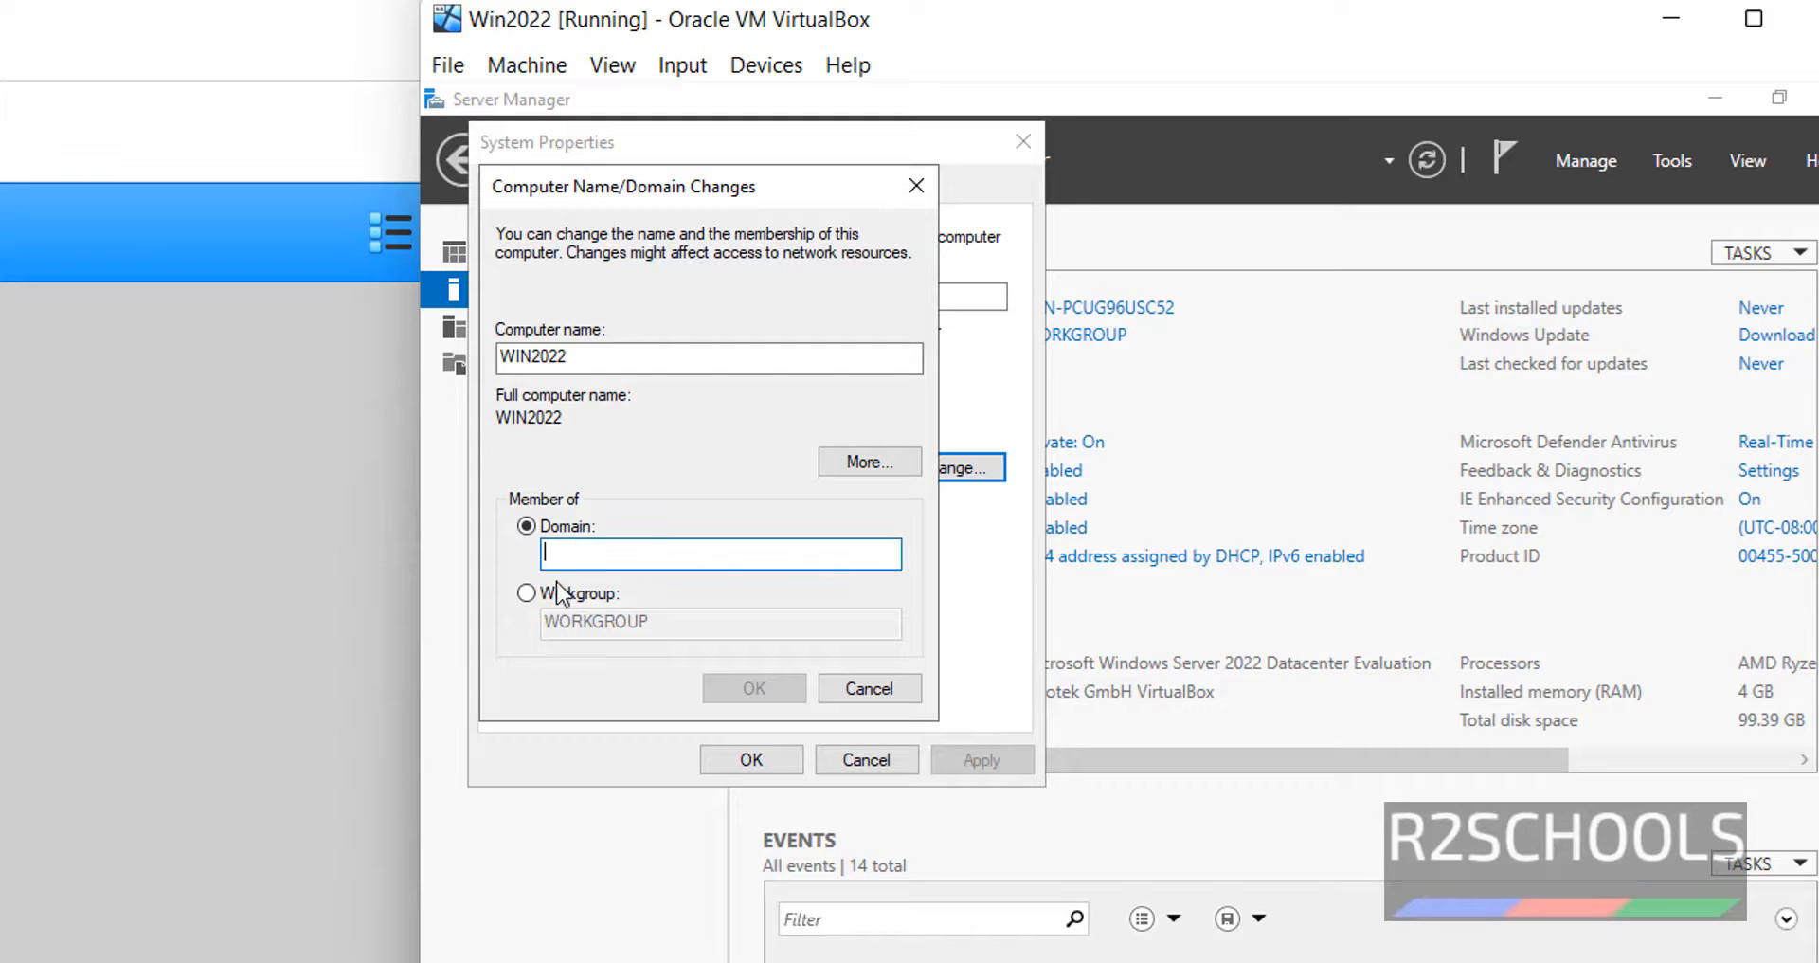
pyautogui.click(527, 595)
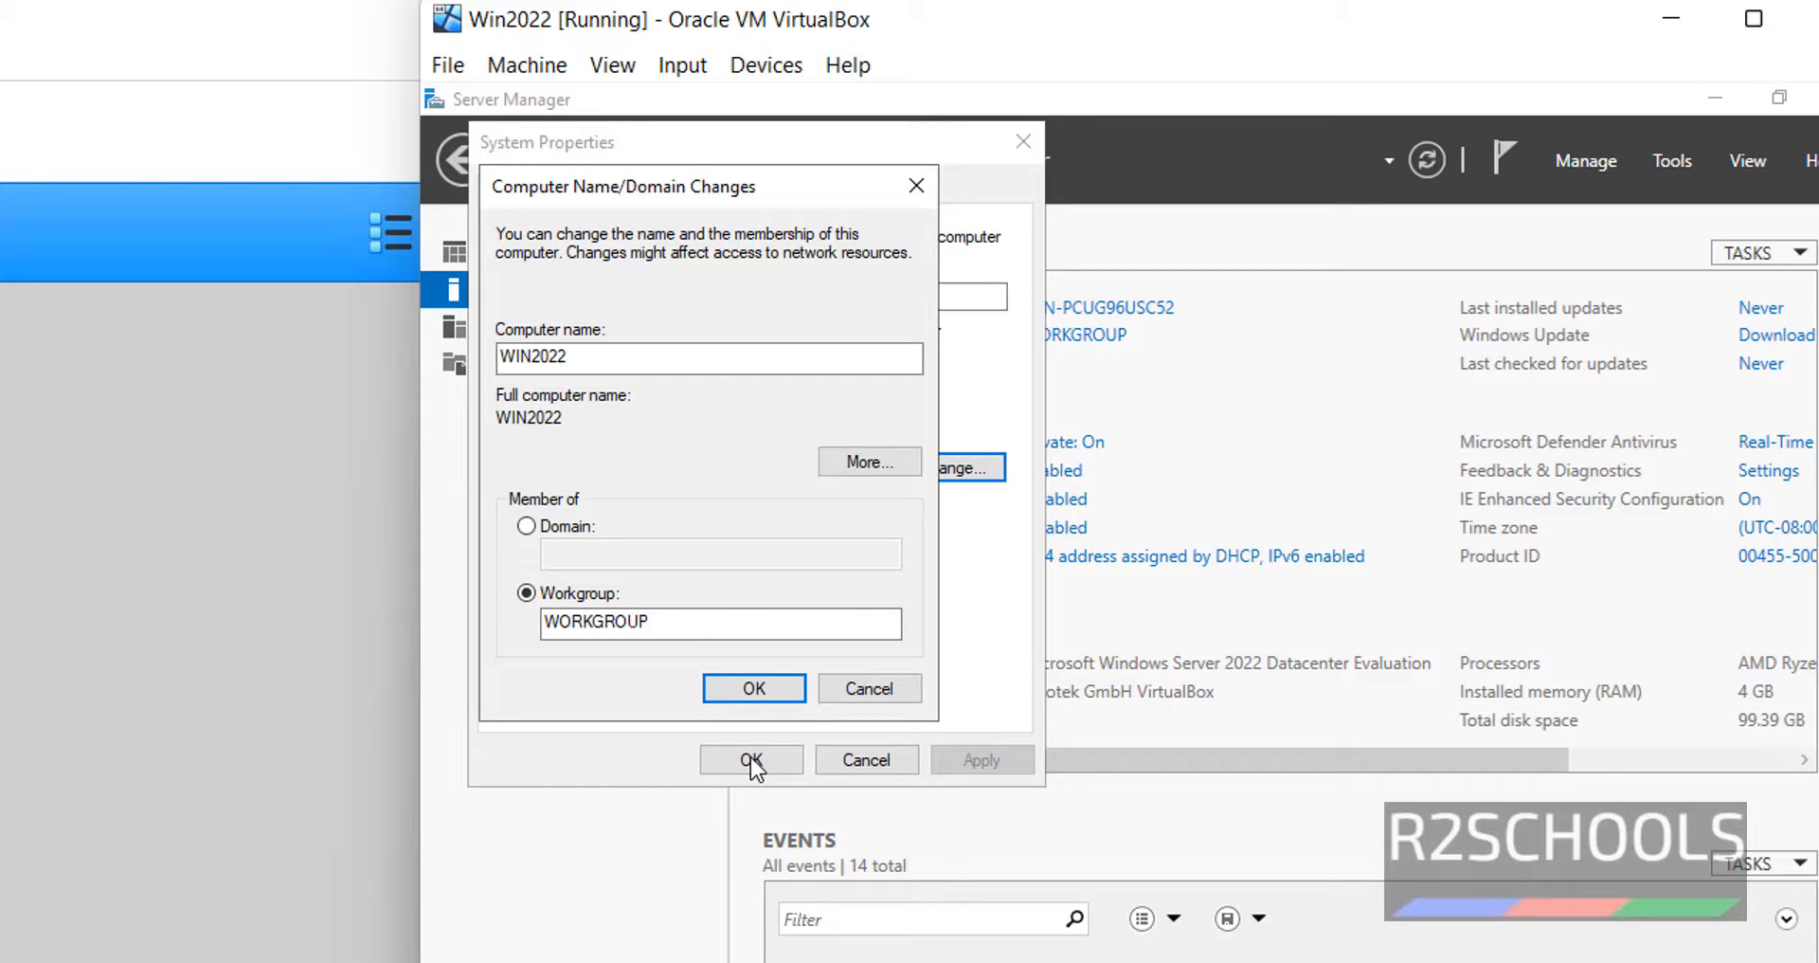
pyautogui.click(730, 684)
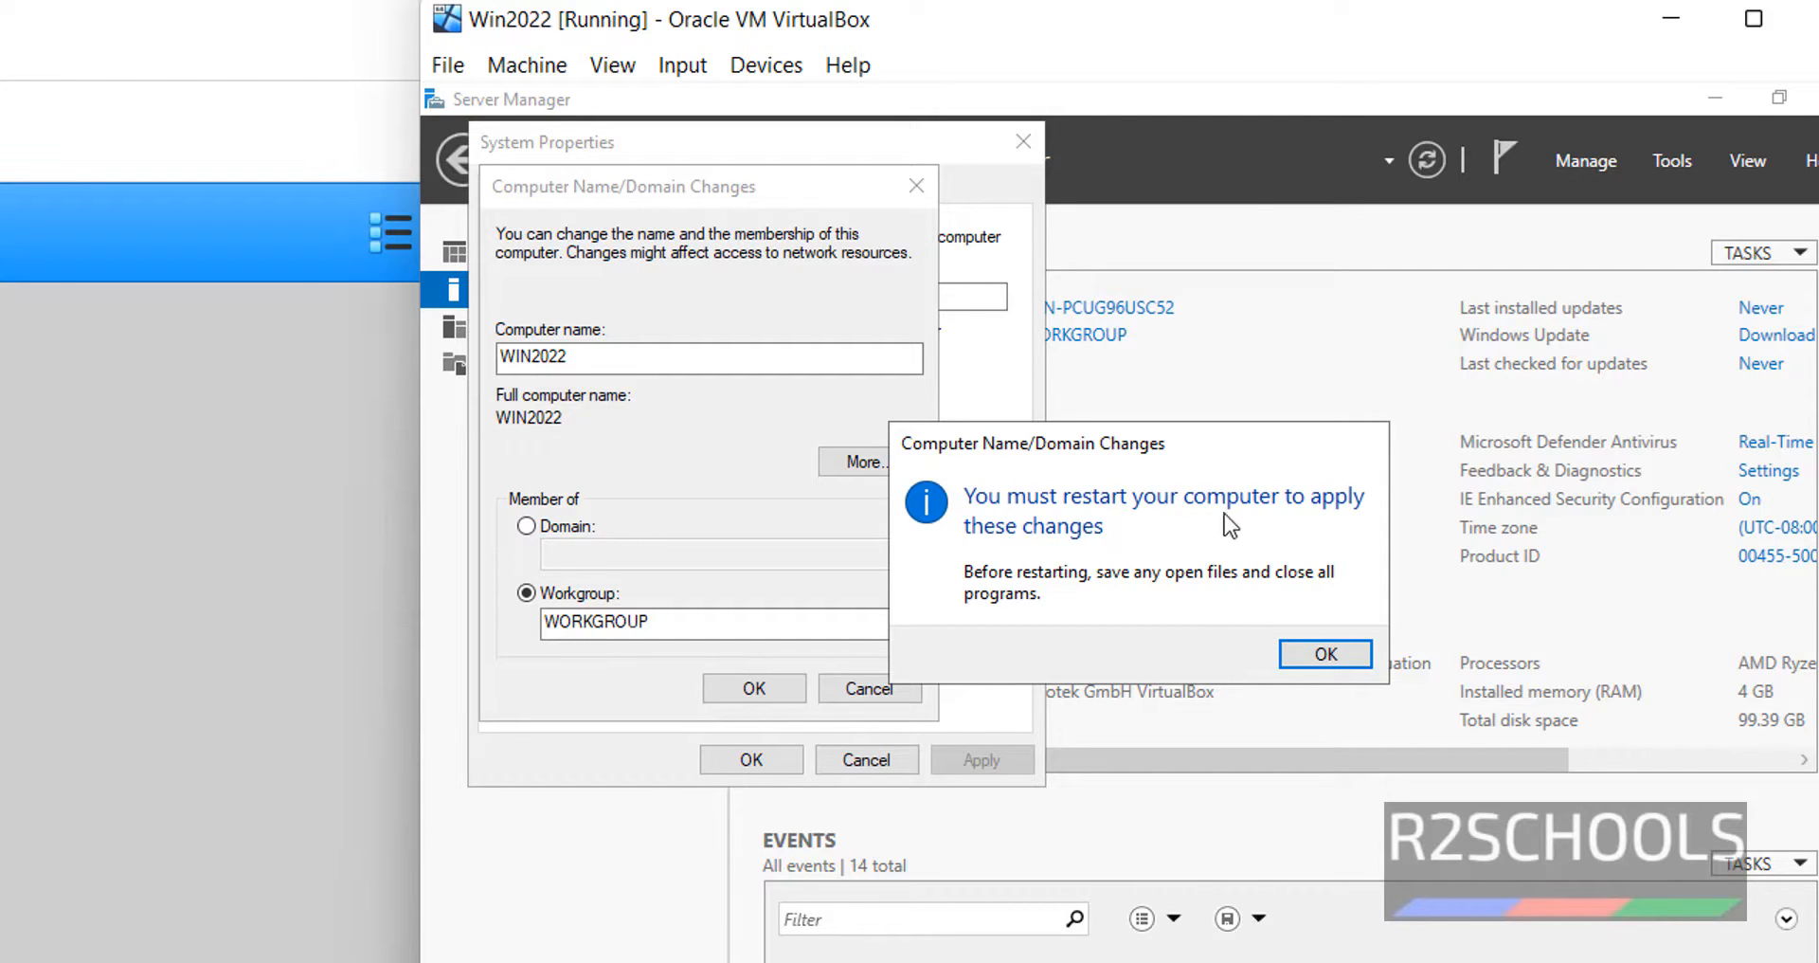
pyautogui.click(1327, 655)
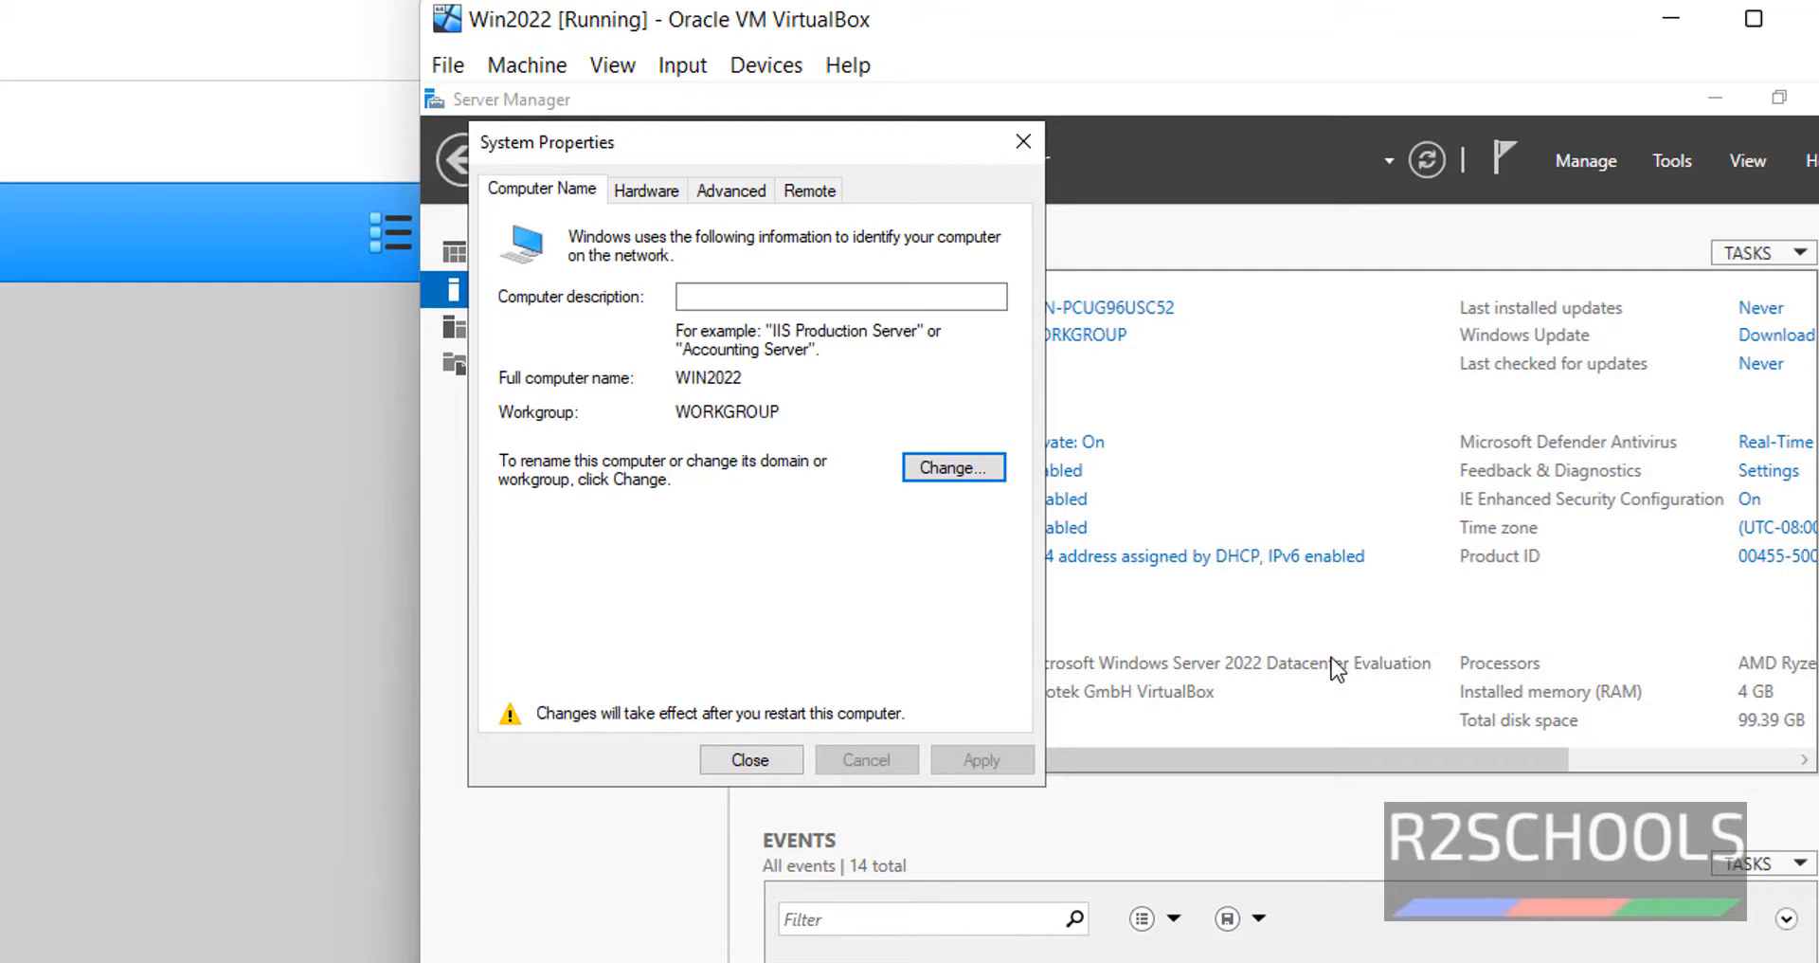
pyautogui.click(768, 770)
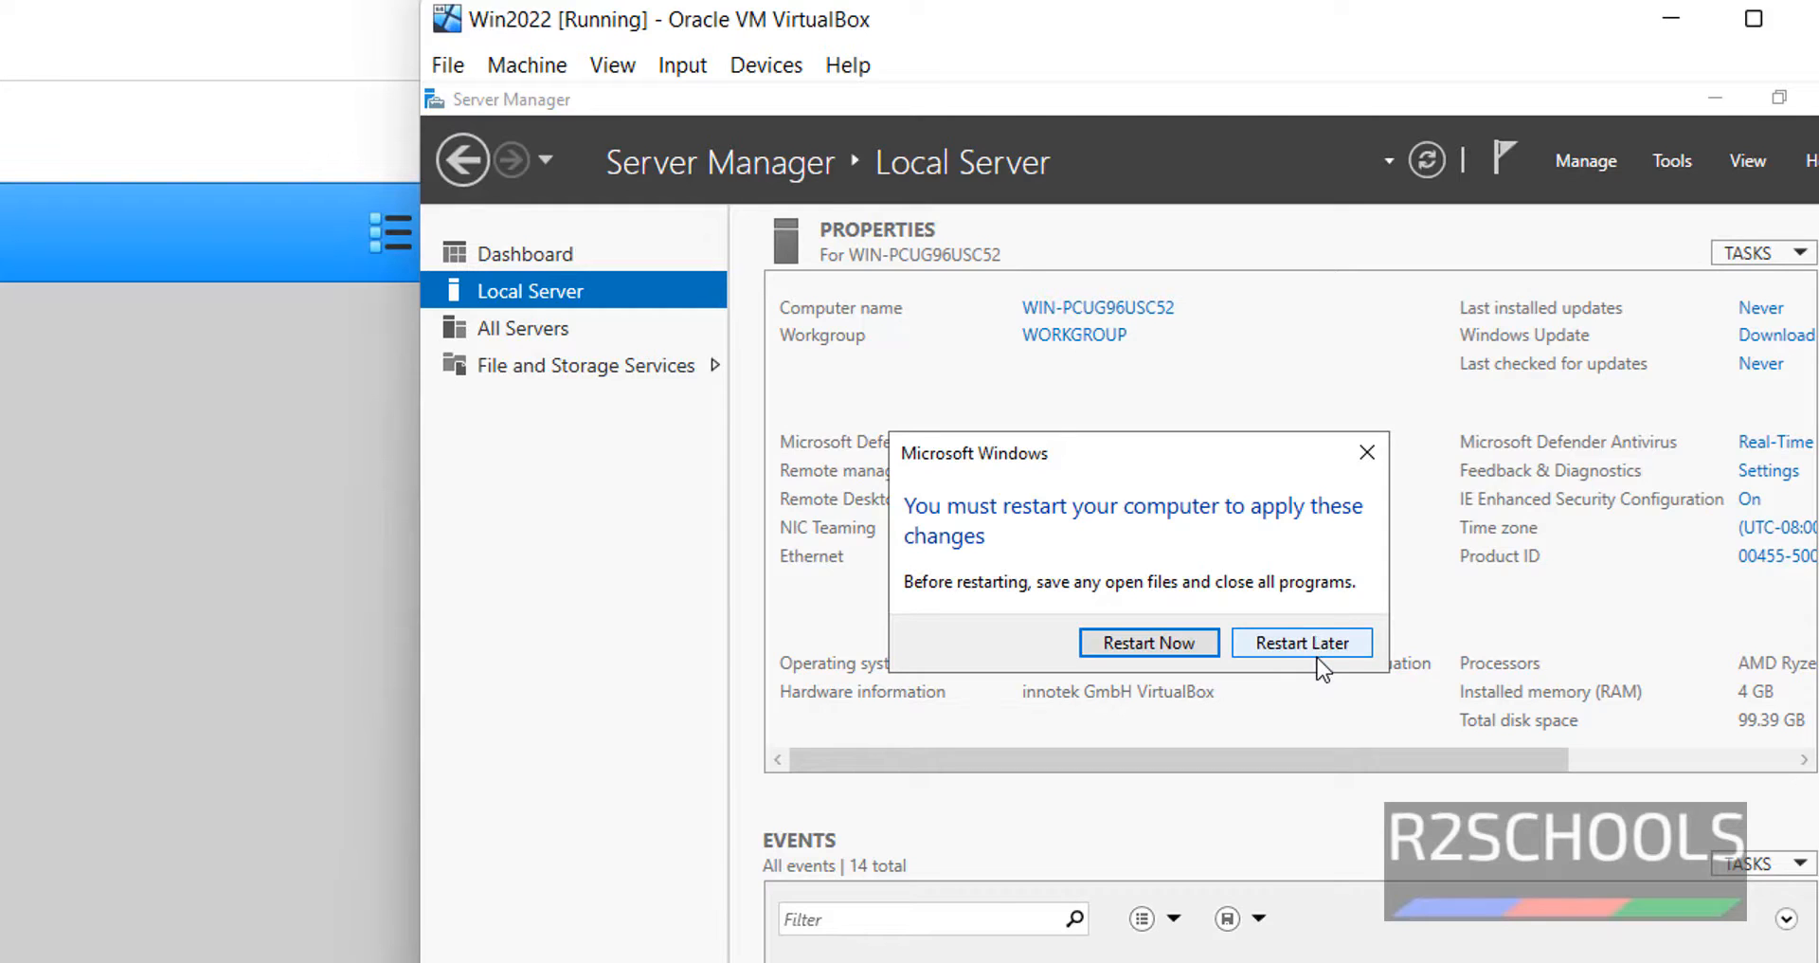
pyautogui.click(1327, 644)
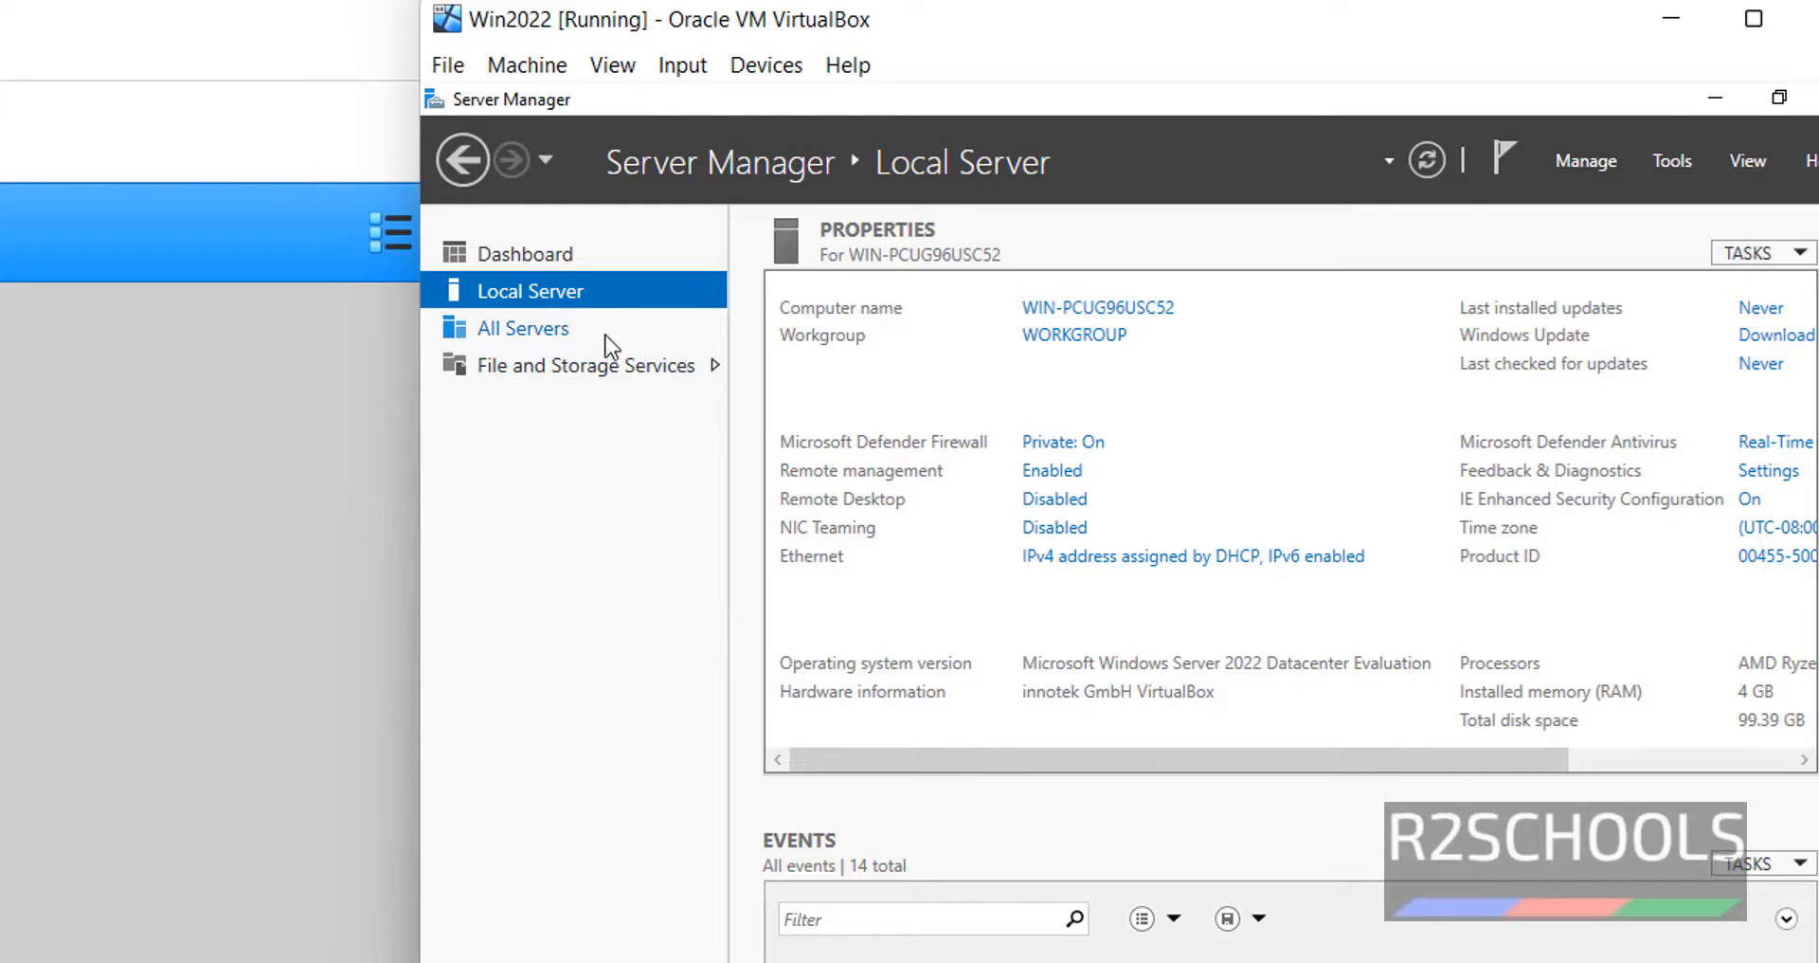
# - Launch Add Roles and Features, keeping role-based installation on the local server, to reach Server Roles
pyautogui.click(1617, 150)
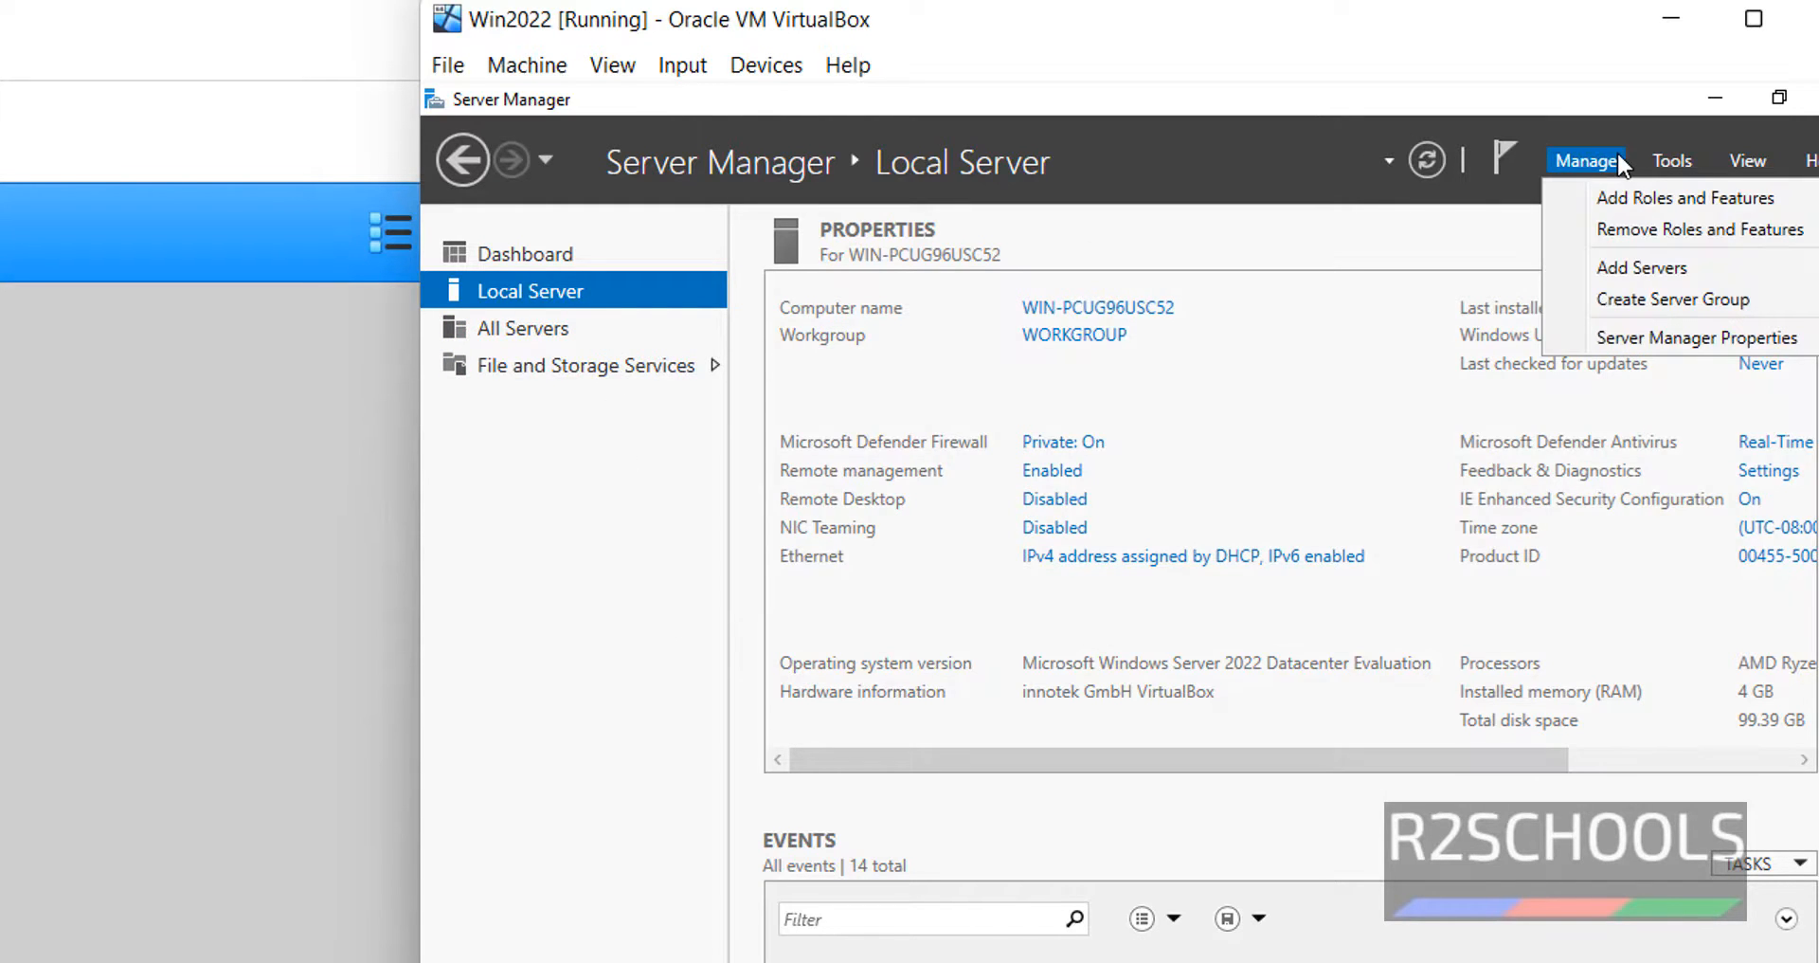
pyautogui.click(1653, 204)
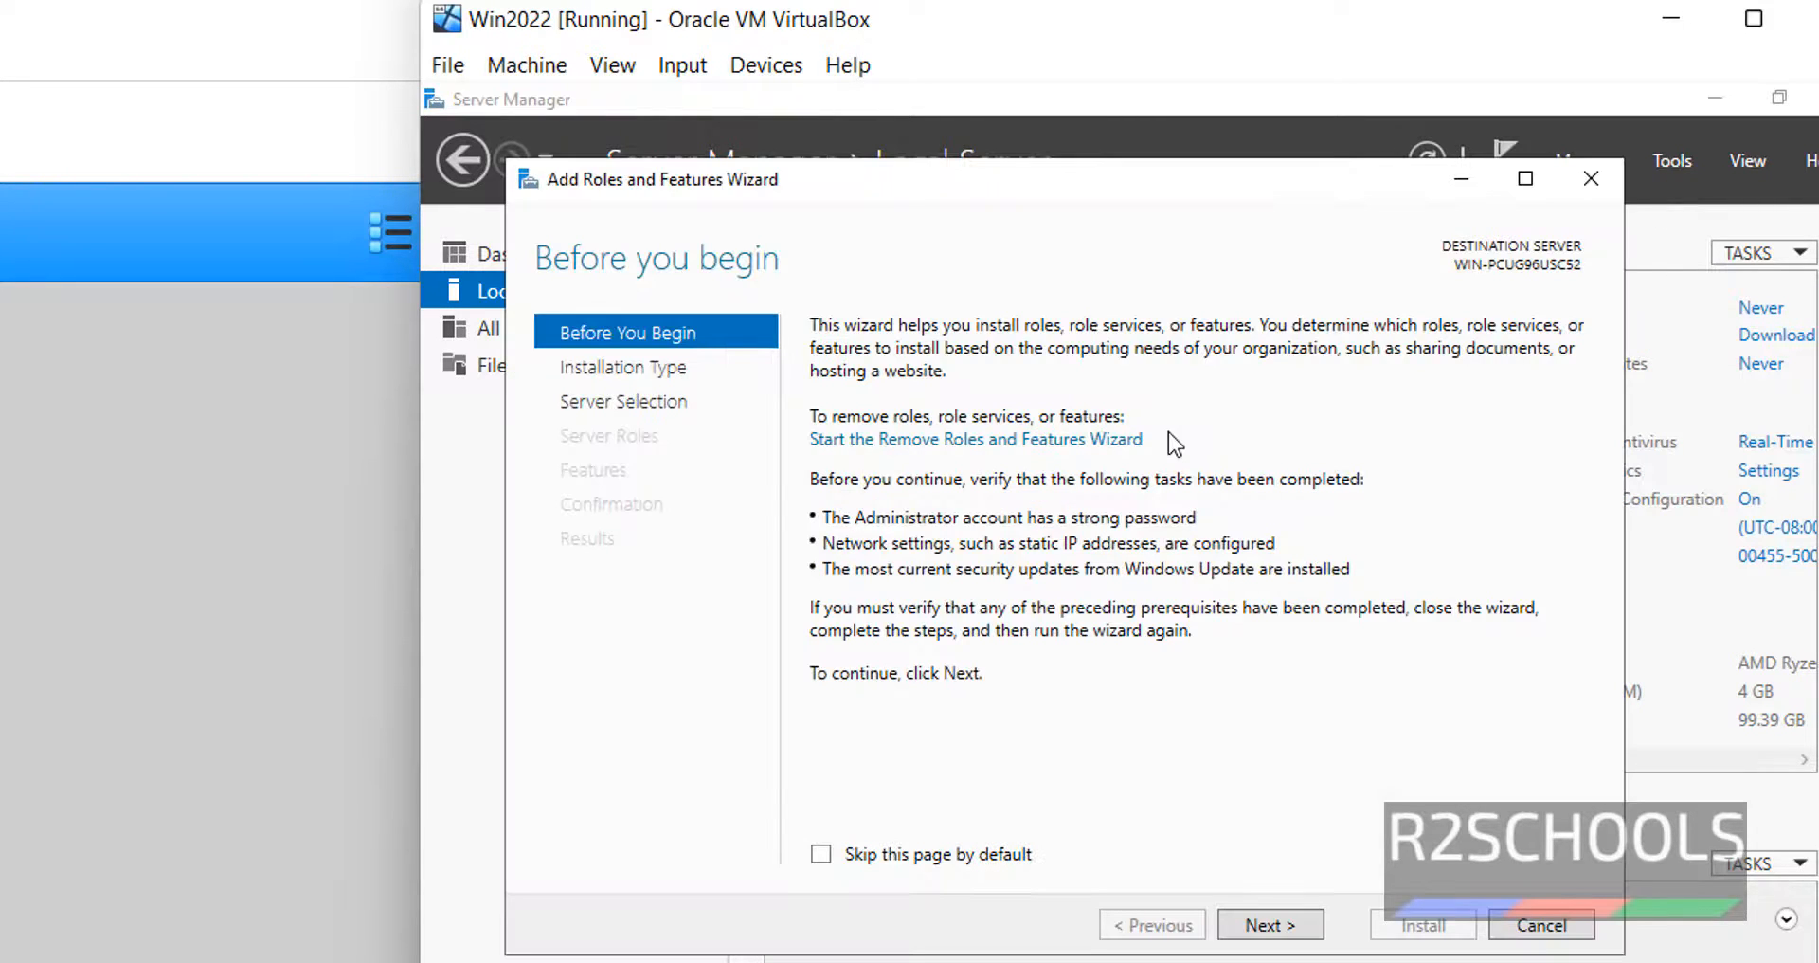
pyautogui.click(1252, 919)
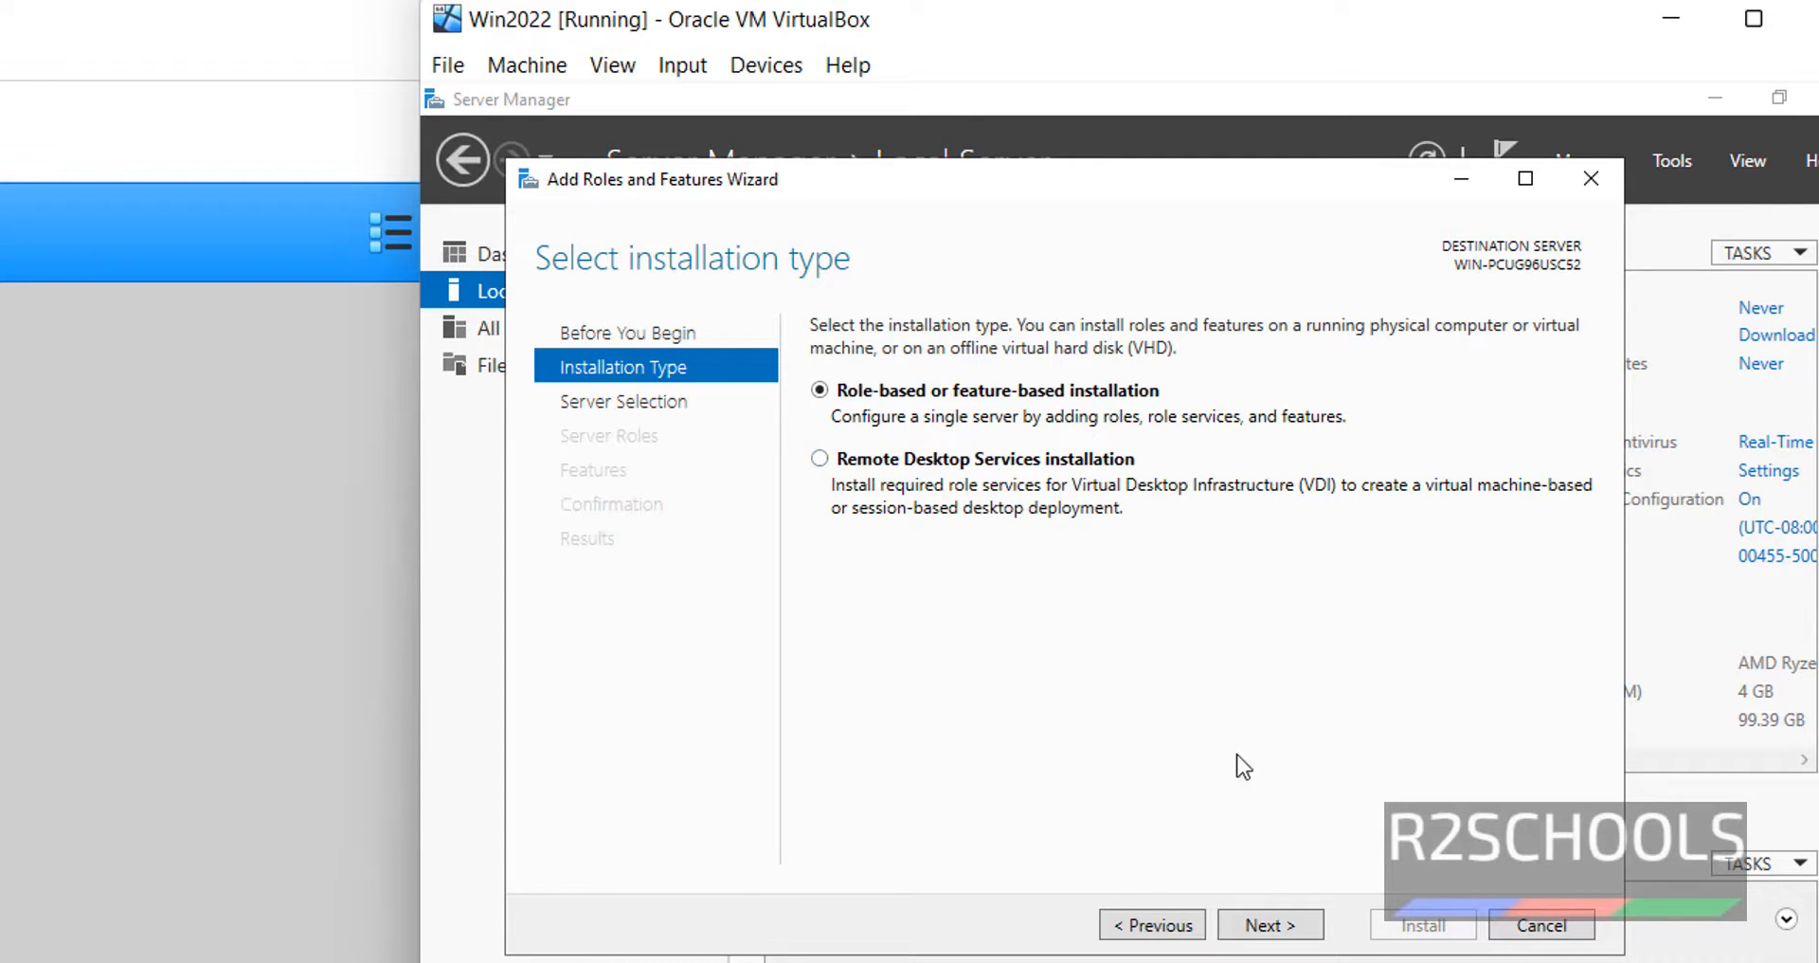
pyautogui.click(1284, 927)
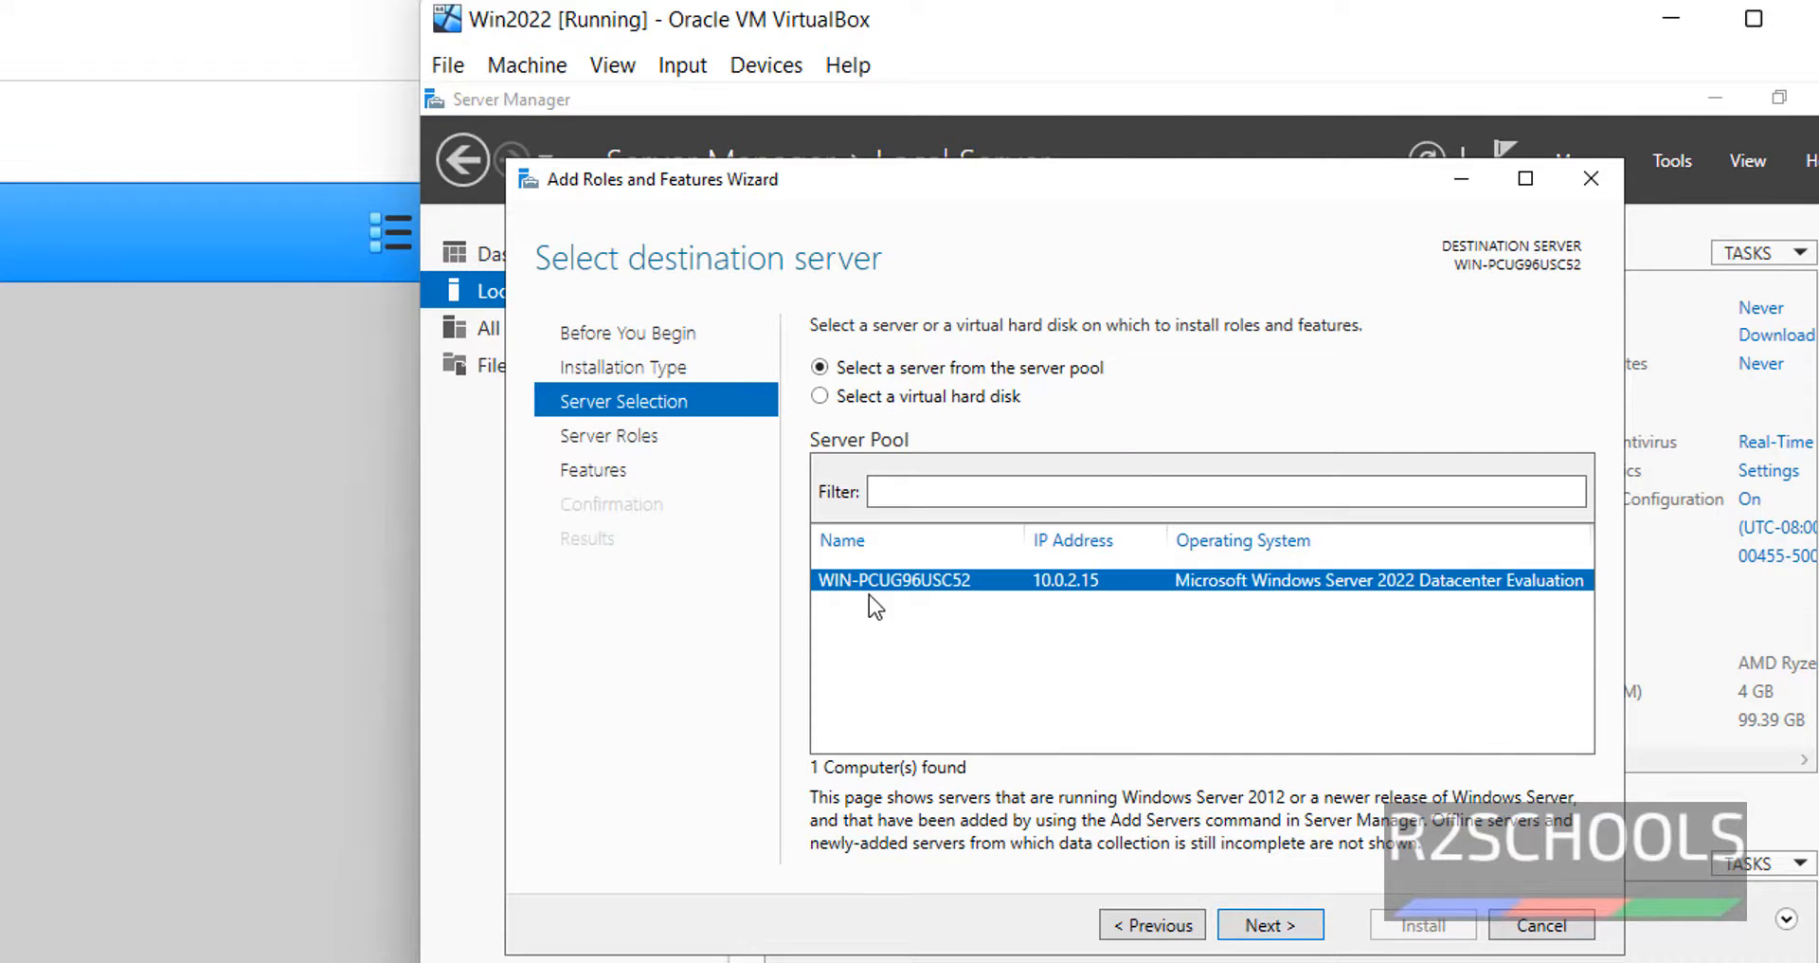
pyautogui.click(1286, 928)
pyautogui.scroll(-1, 1073, 706)
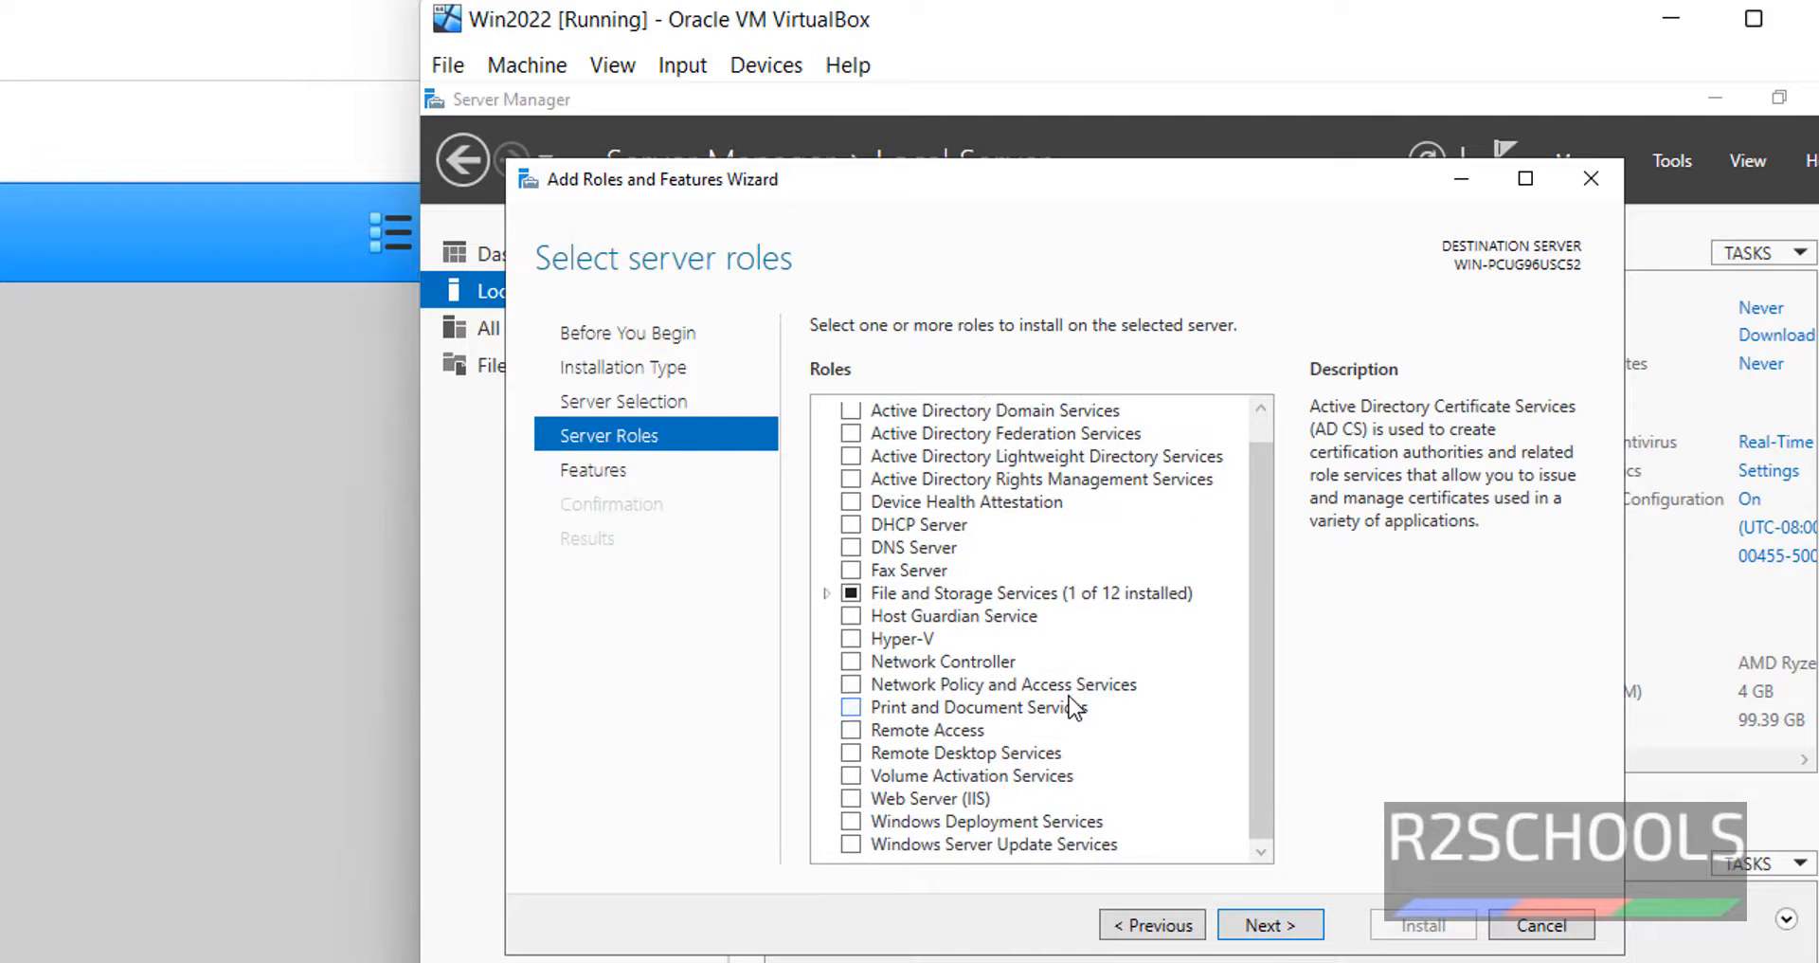
pyautogui.scroll(1, 1073, 705)
pyautogui.scroll(-1, 1071, 706)
# - Check Web Server (IIS) with its required features, advance to Confirmation, then cancel the wizard
pyautogui.click(945, 799)
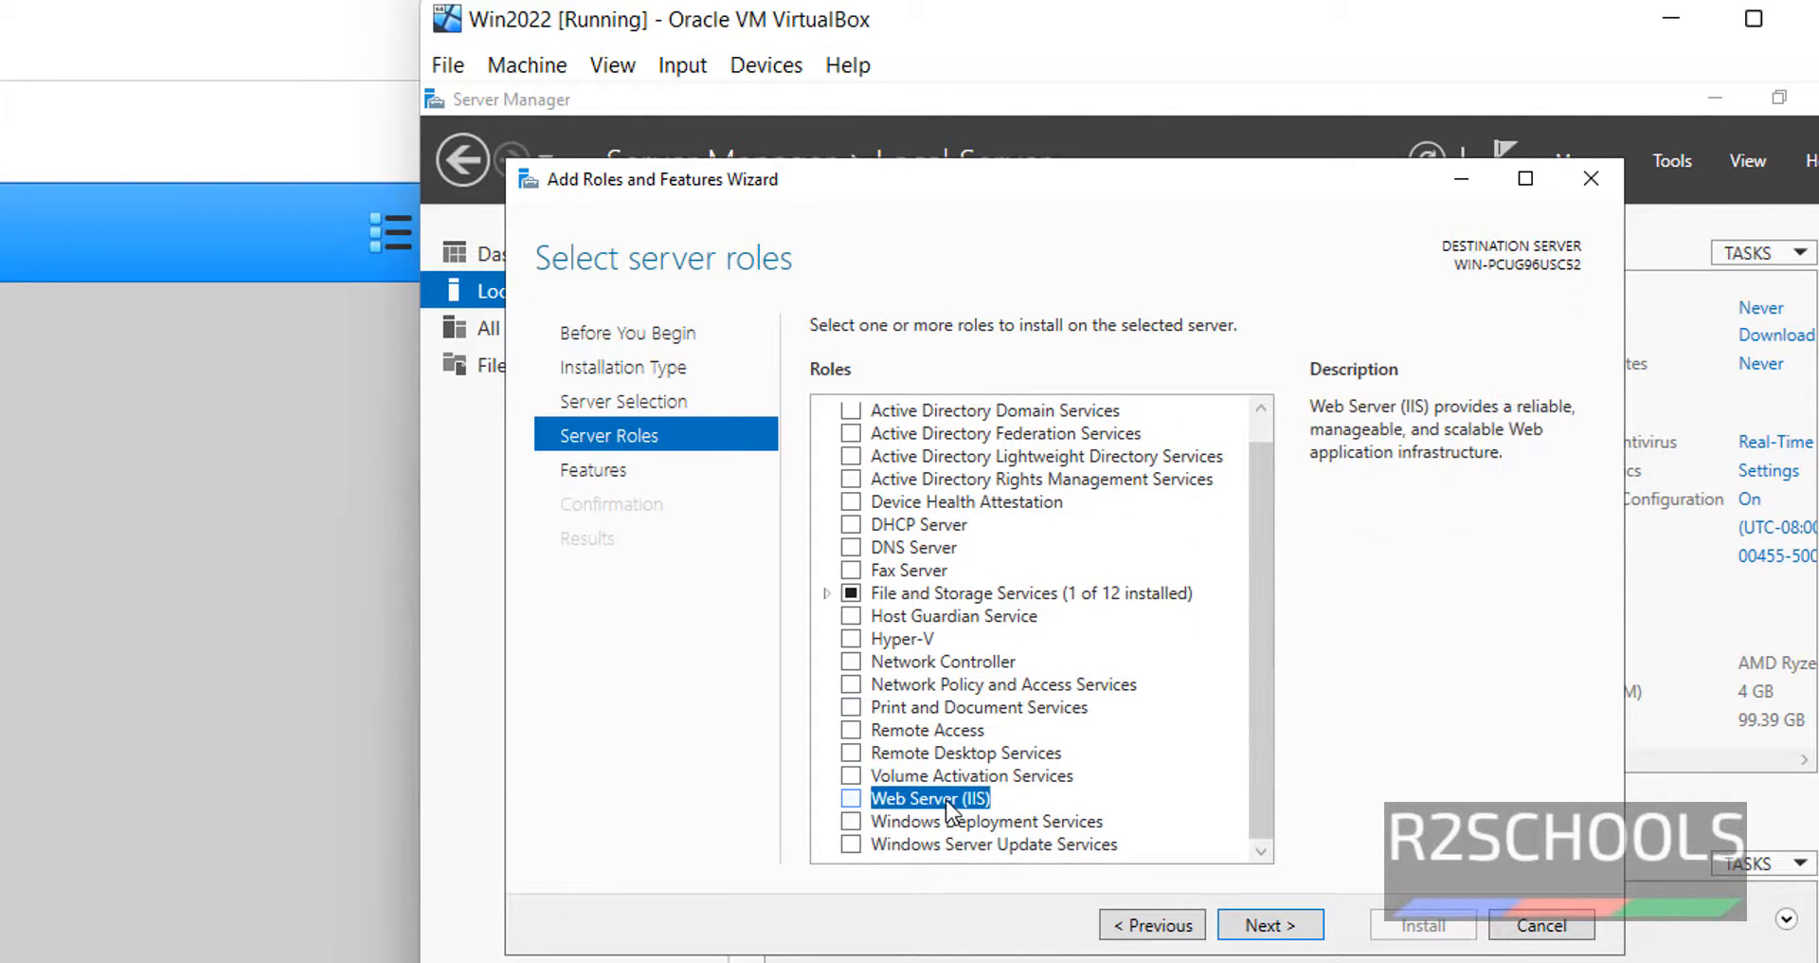
pyautogui.click(945, 799)
pyautogui.click(1166, 798)
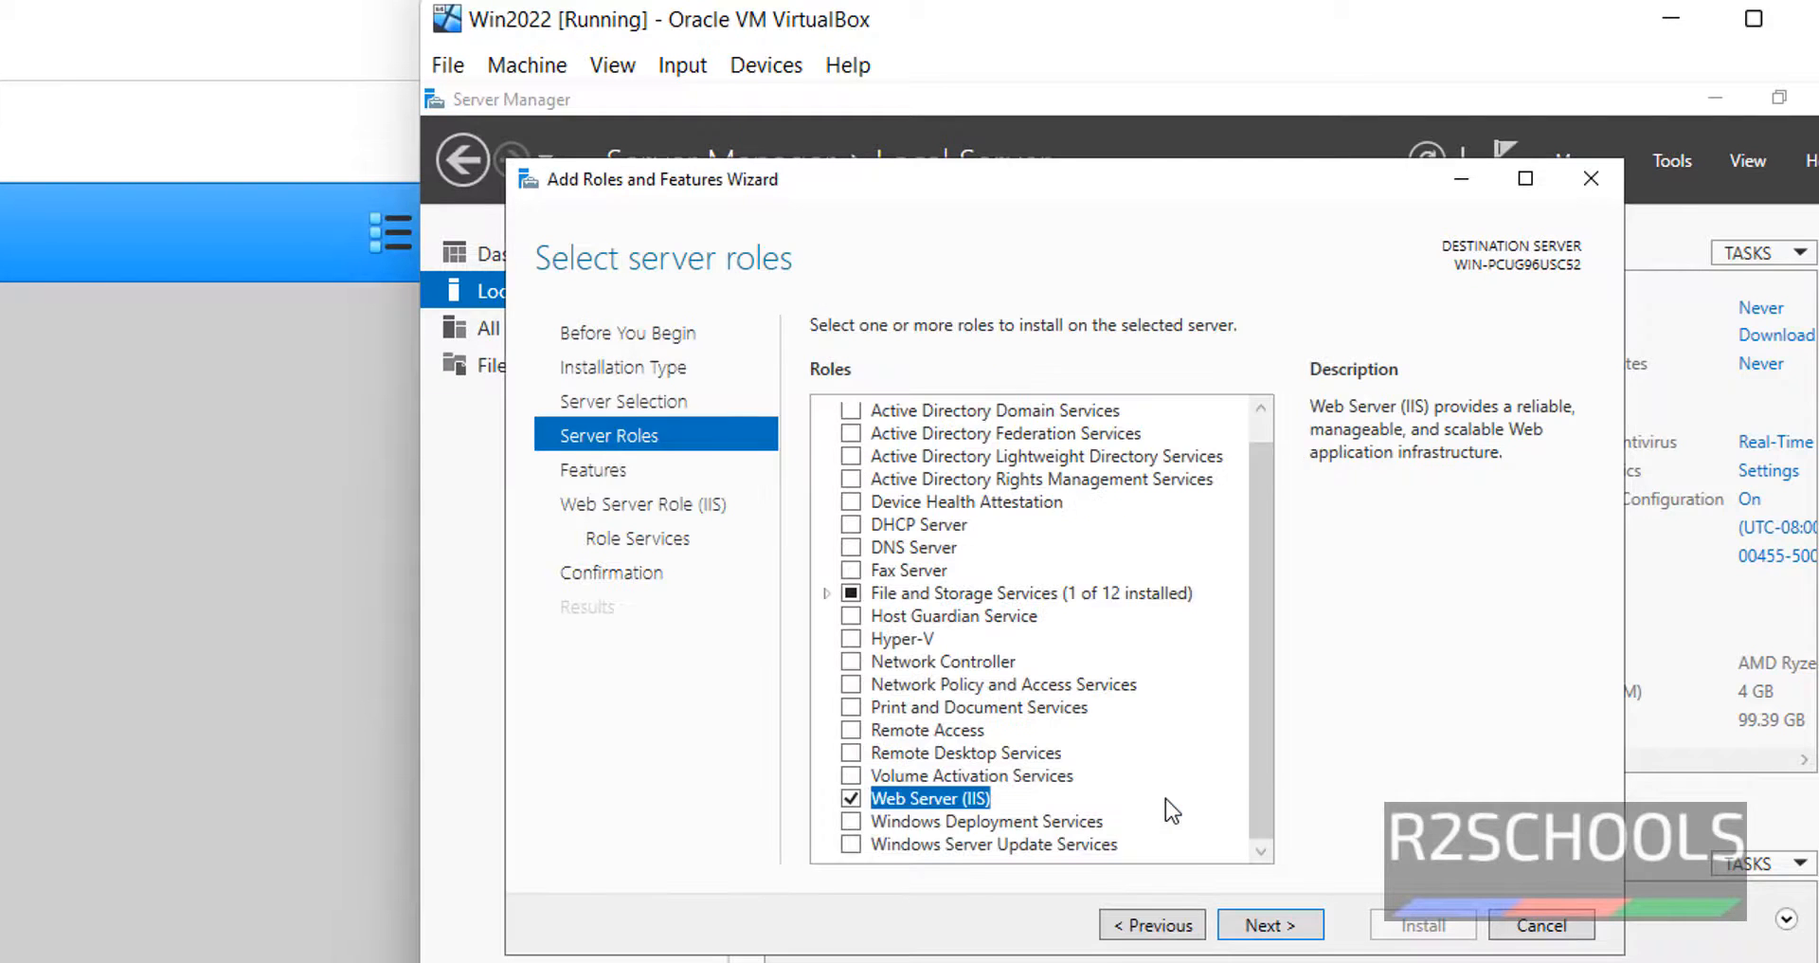
pyautogui.click(1260, 927)
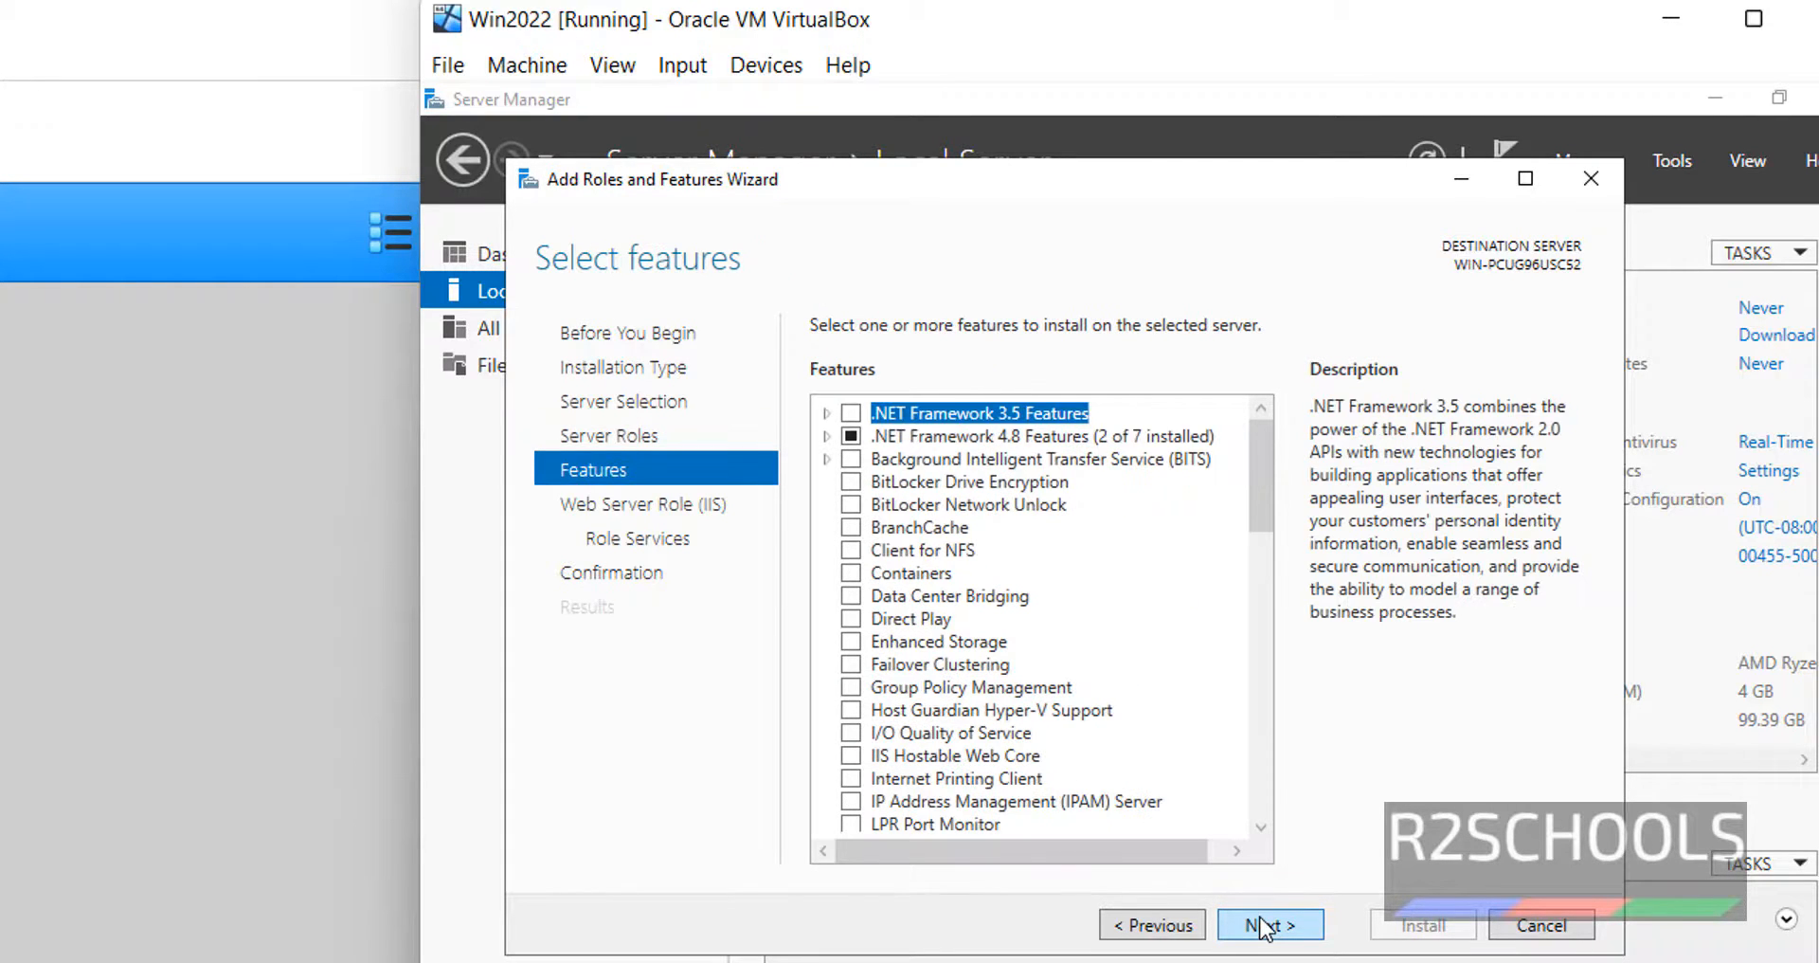
pyautogui.click(1260, 927)
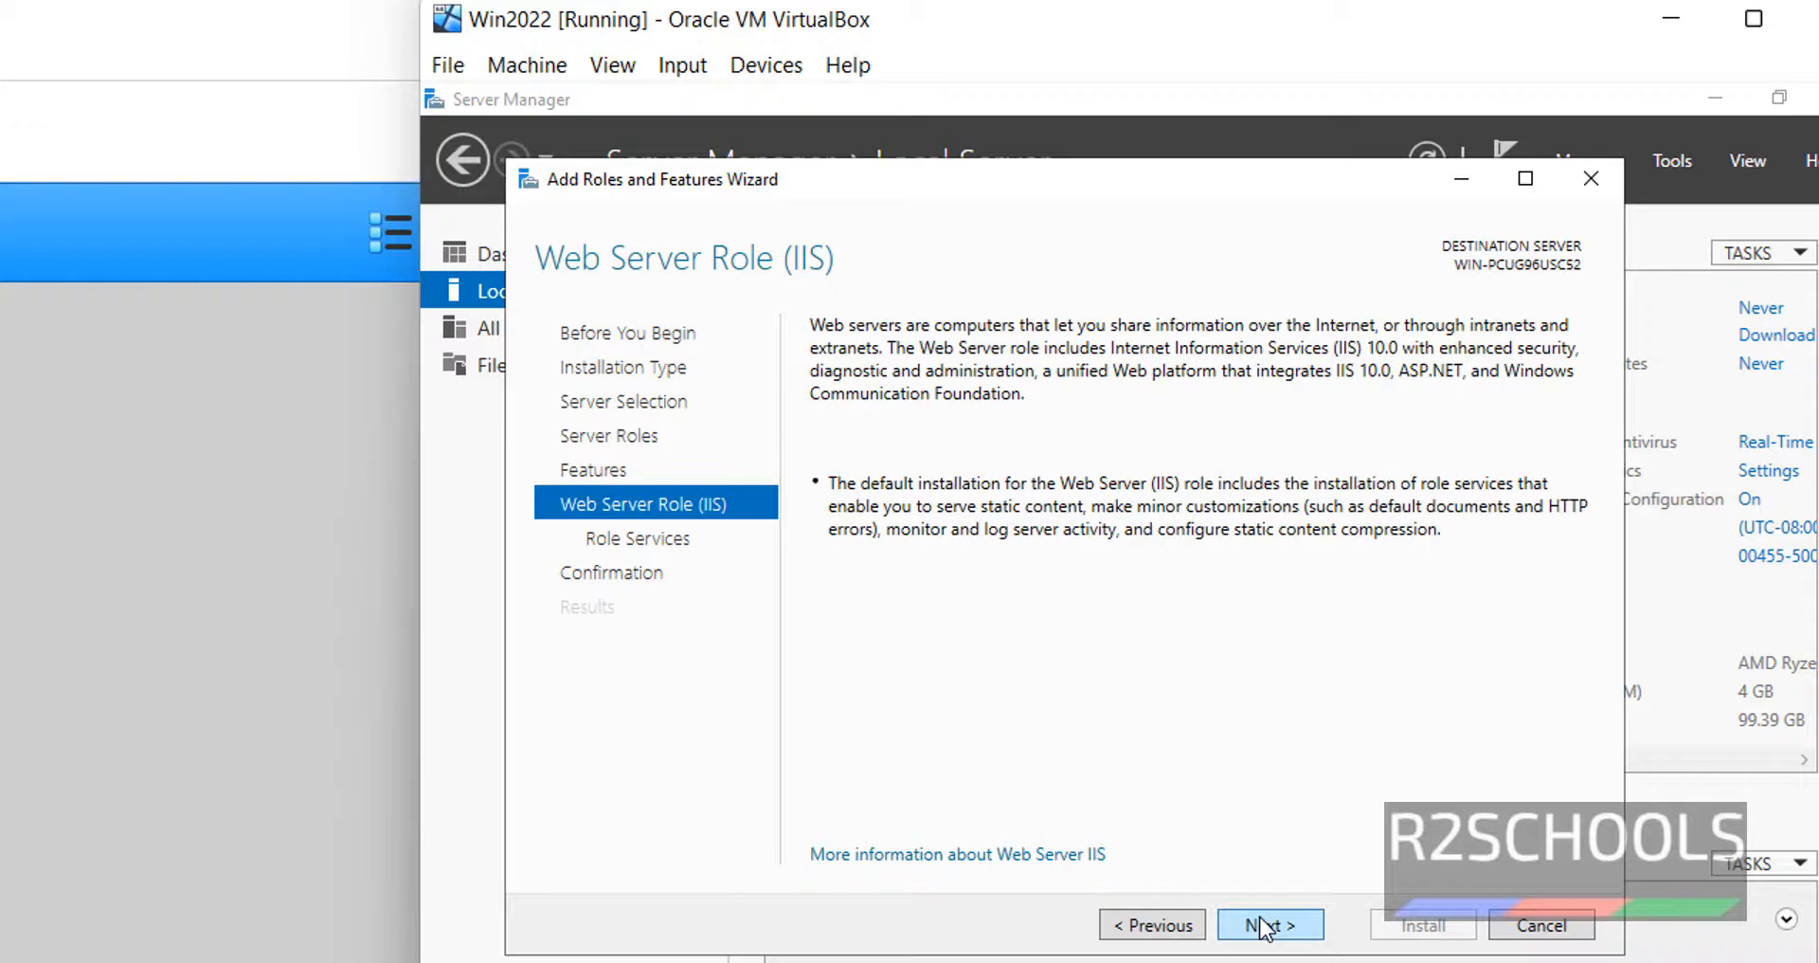
pyautogui.click(1260, 927)
pyautogui.click(1260, 927)
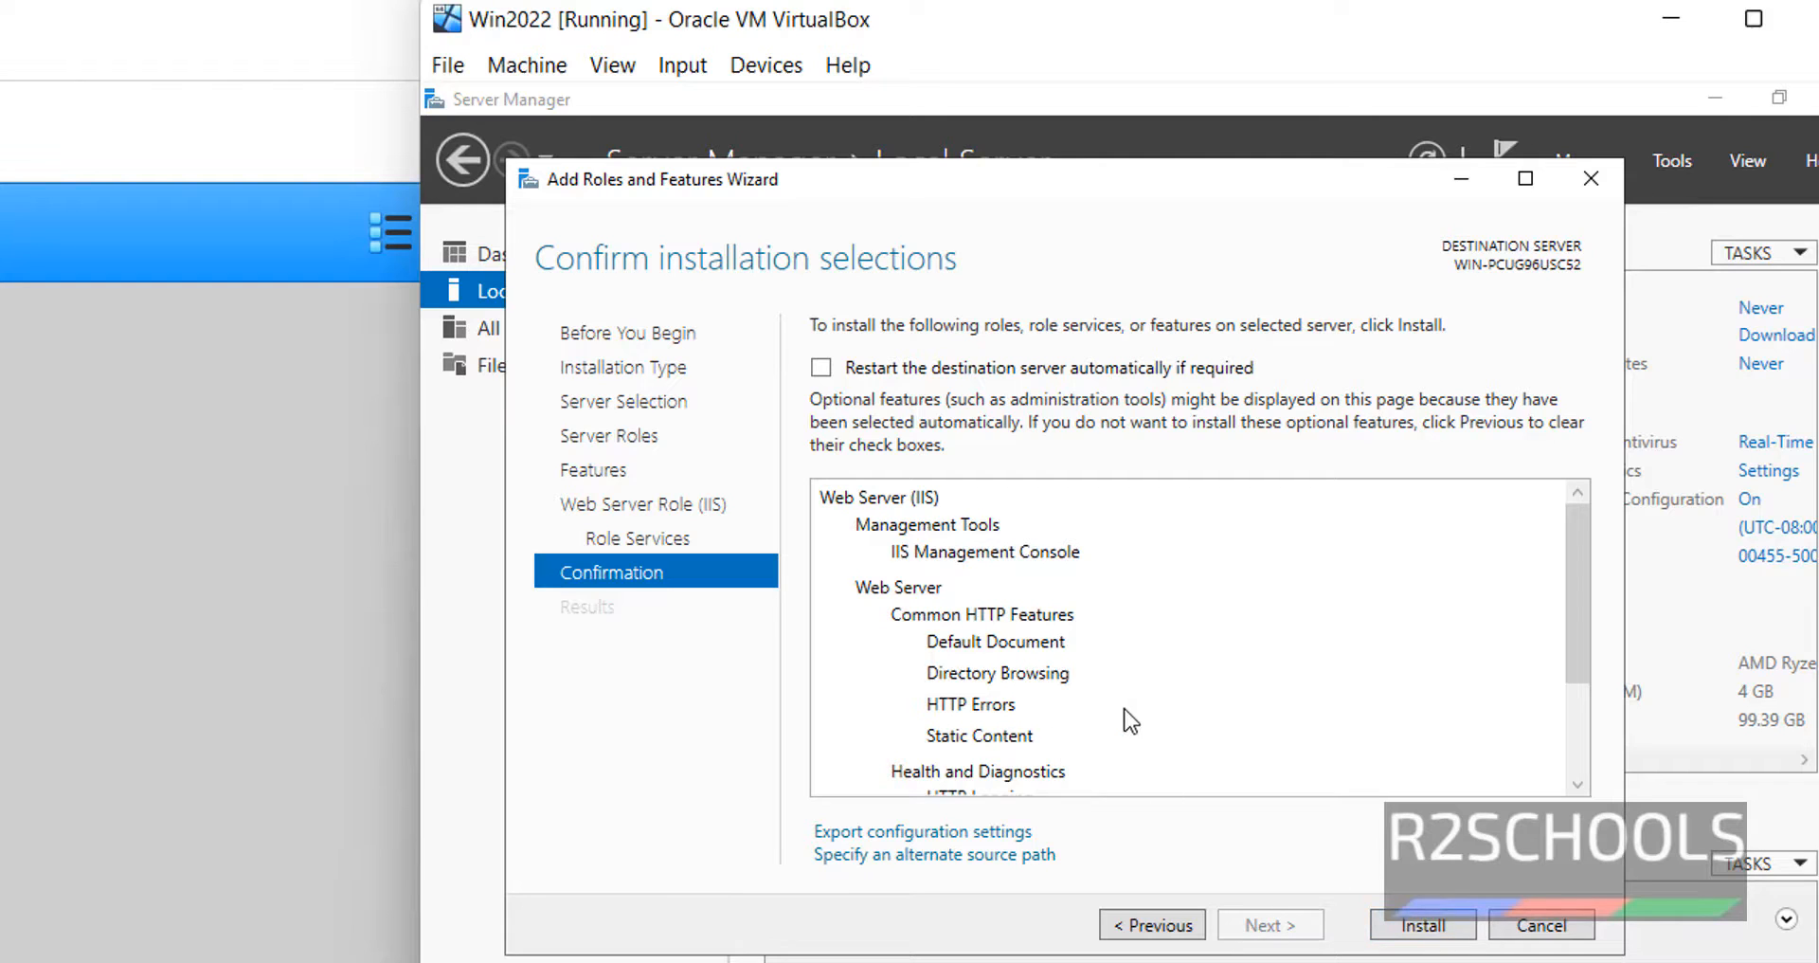
pyautogui.click(1553, 925)
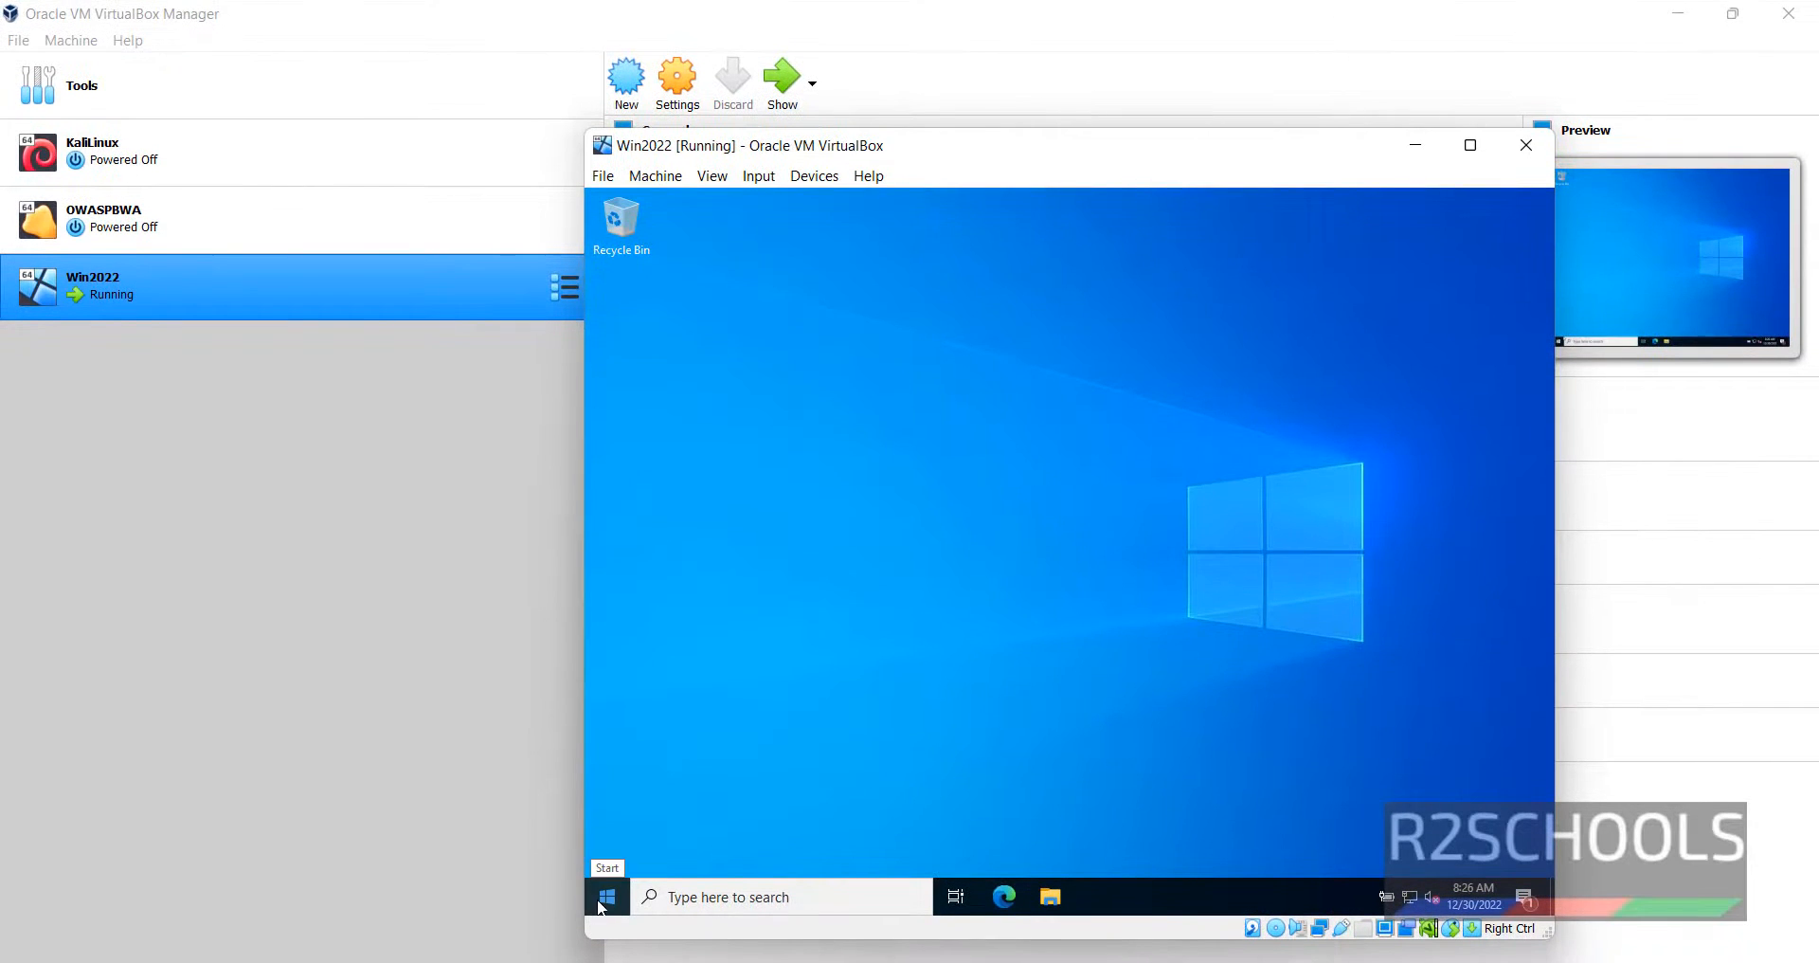
# - Shut down the Windows Server 2022 guest from its Start menu, keeping the Other (Unplanned) reason
pyautogui.click(604, 900)
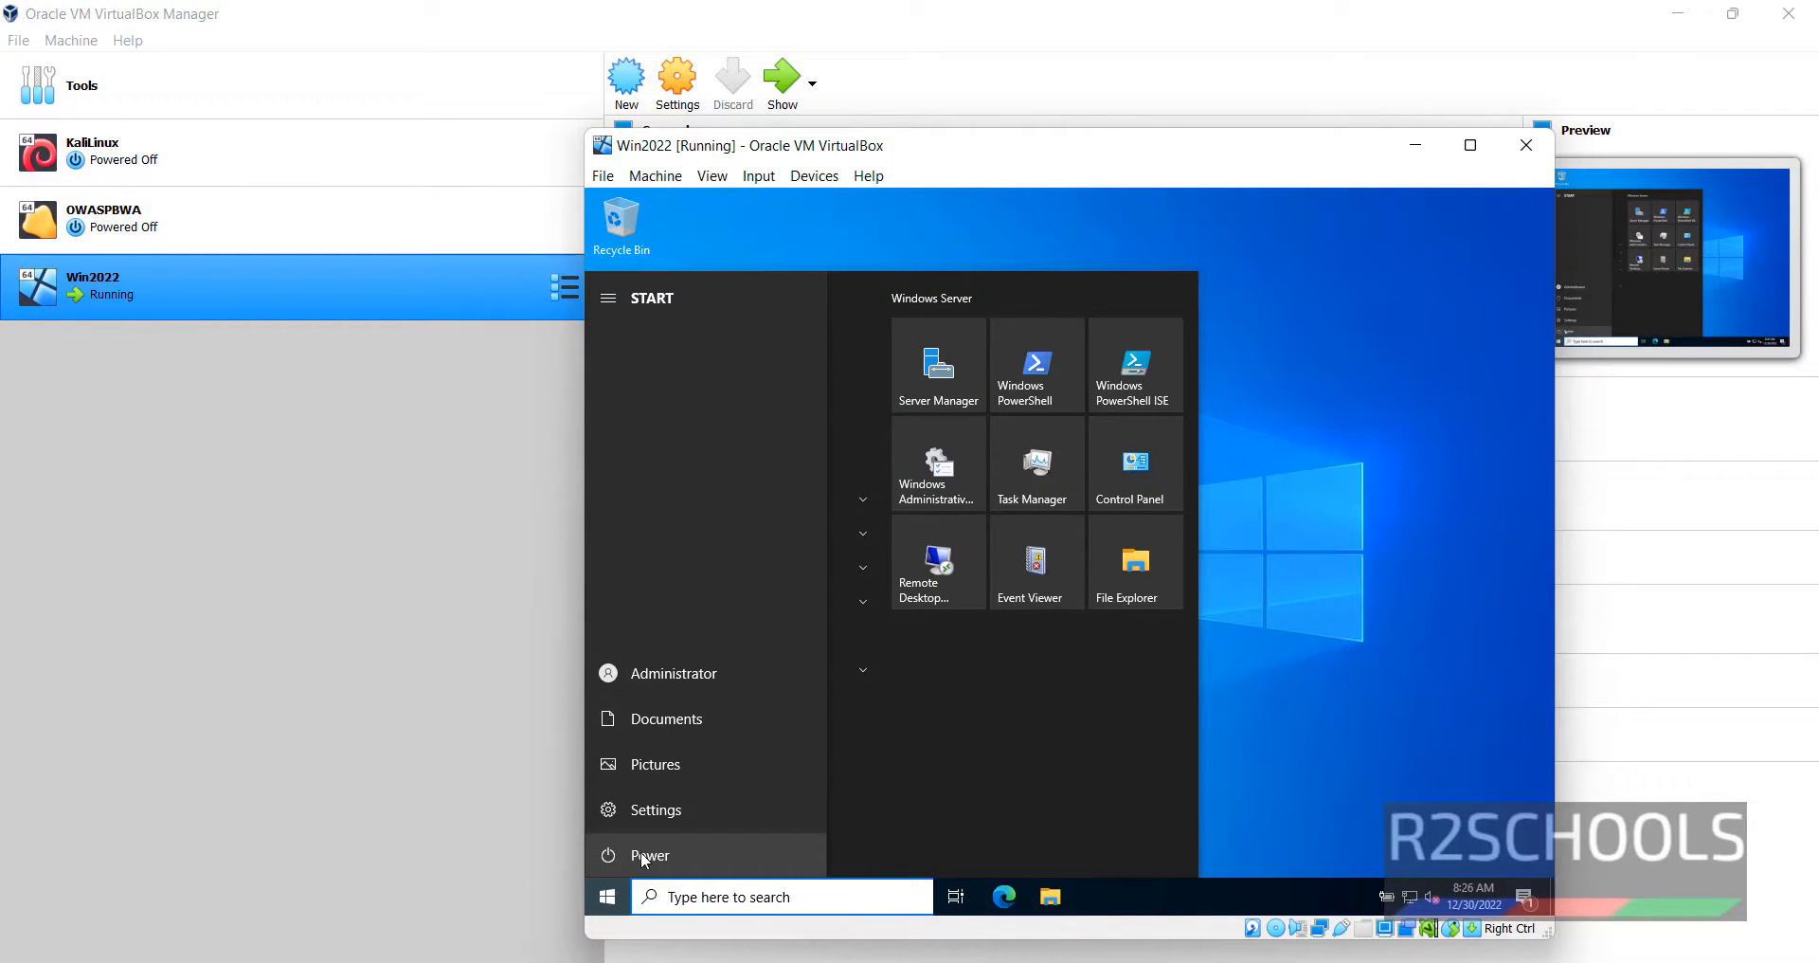
pyautogui.click(640, 852)
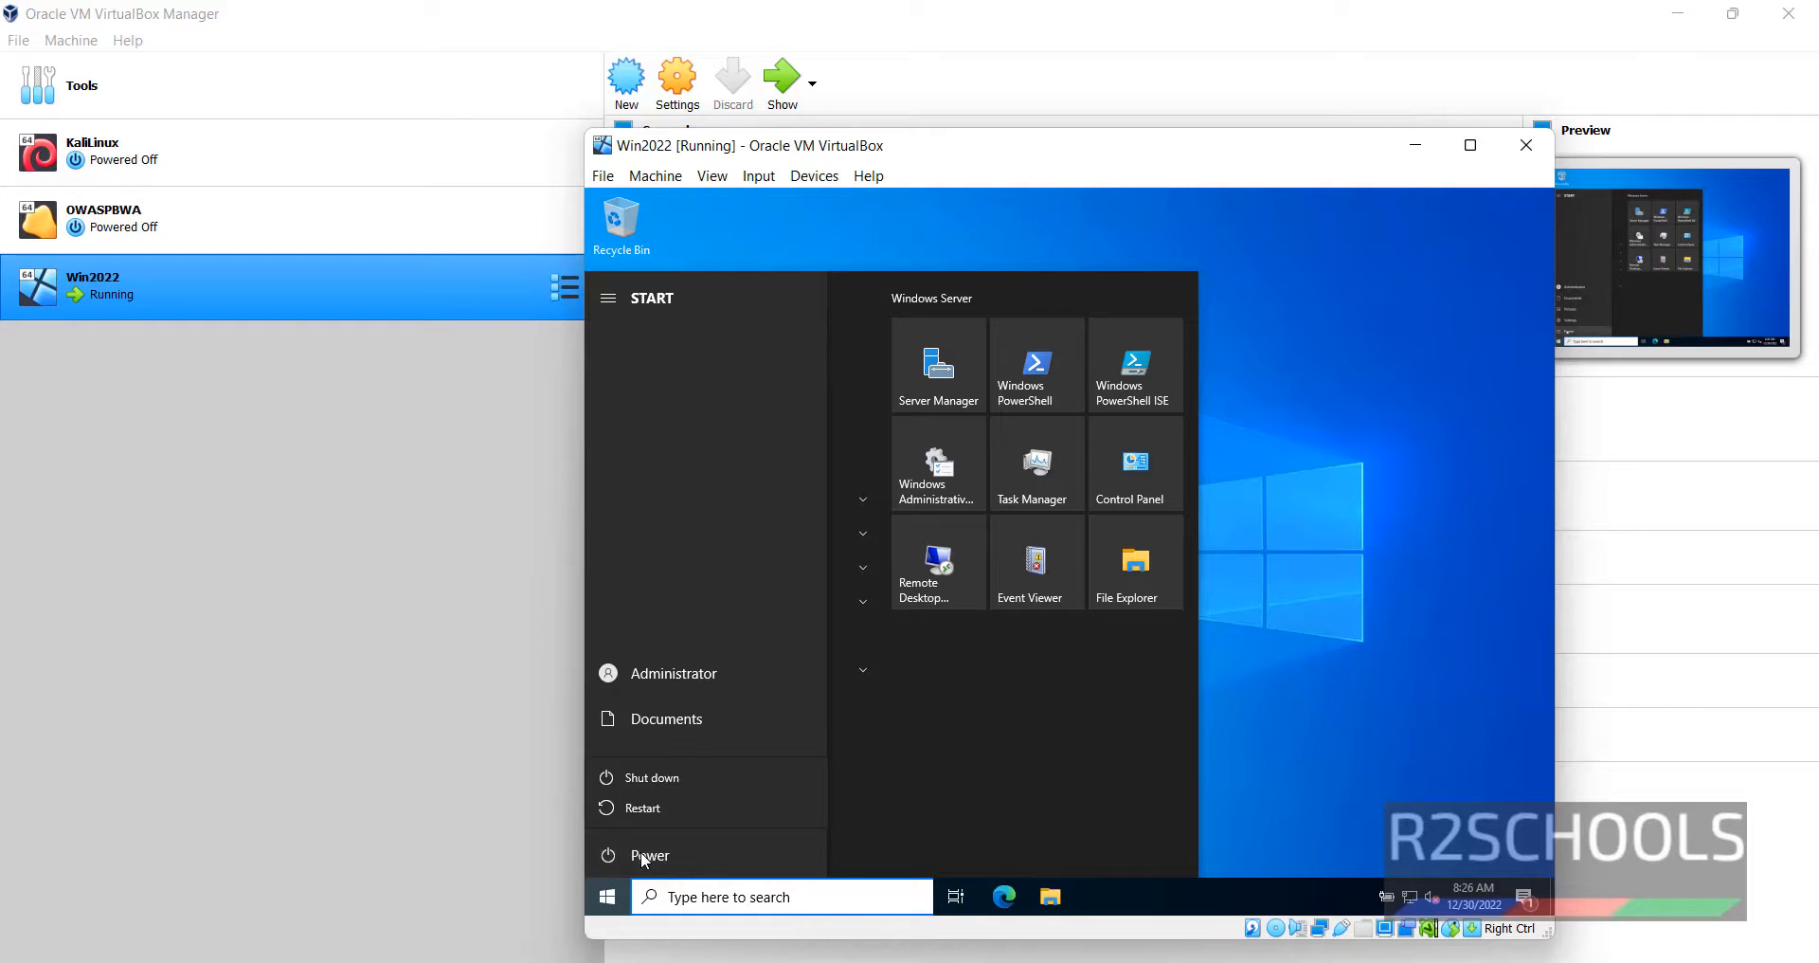
pyautogui.click(668, 778)
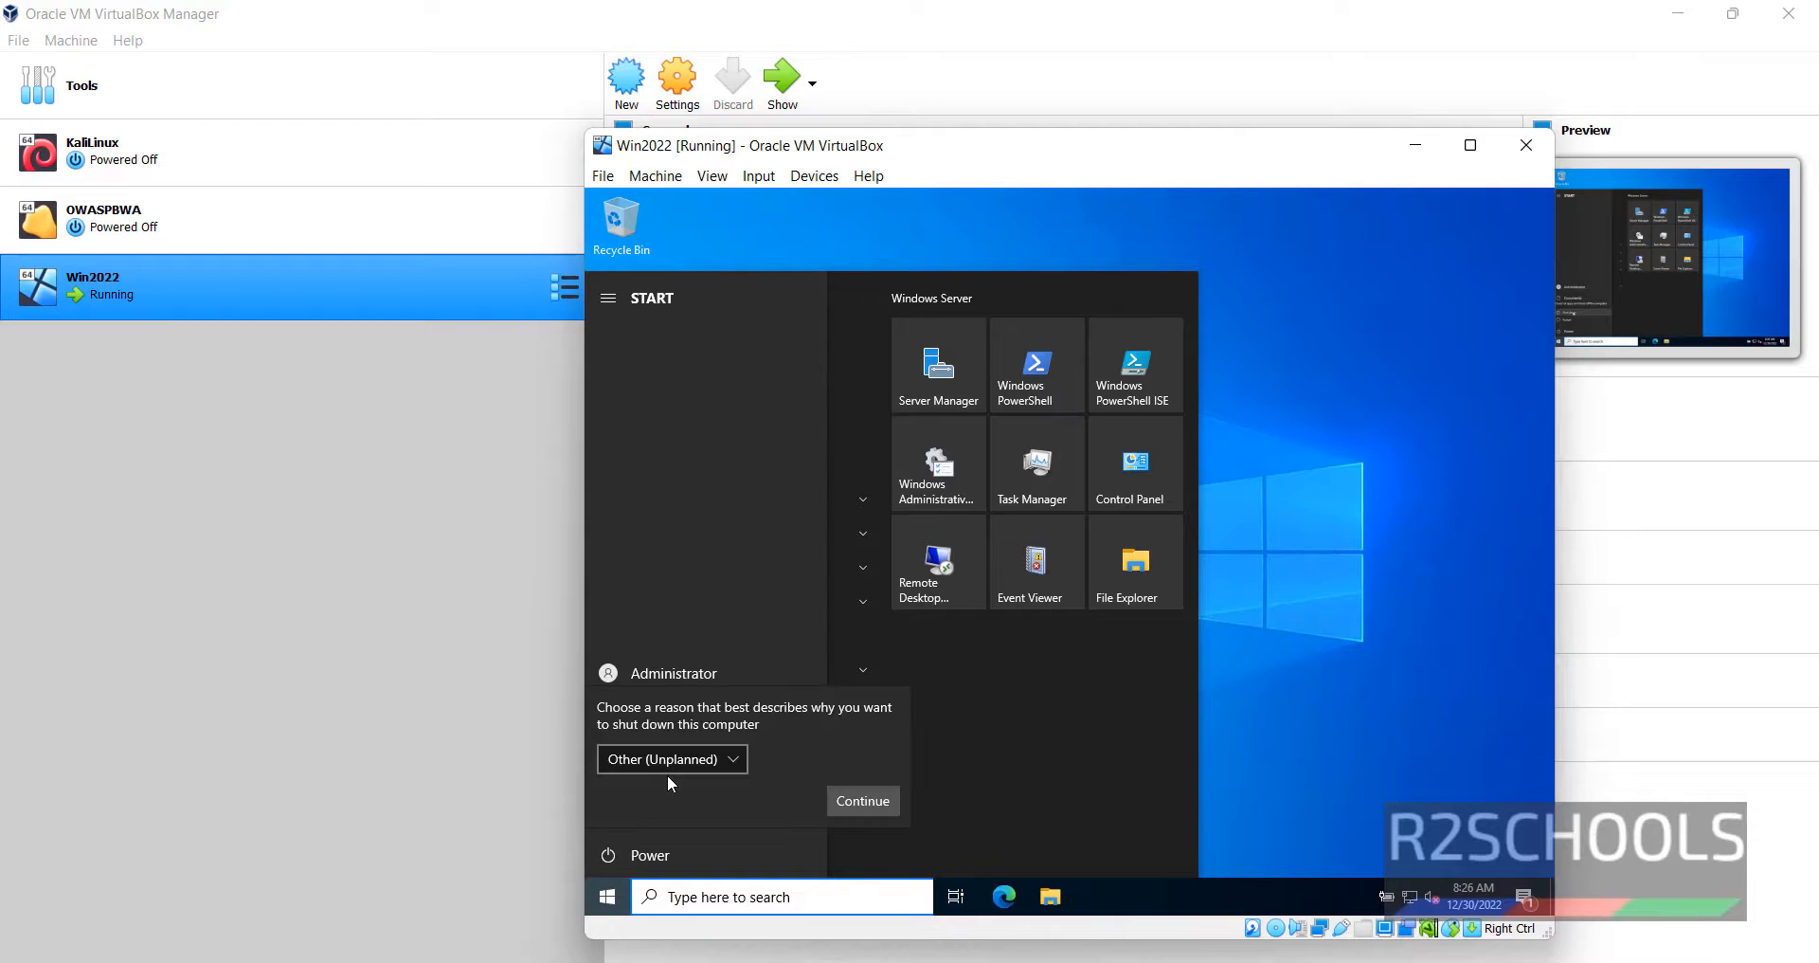
pyautogui.click(861, 801)
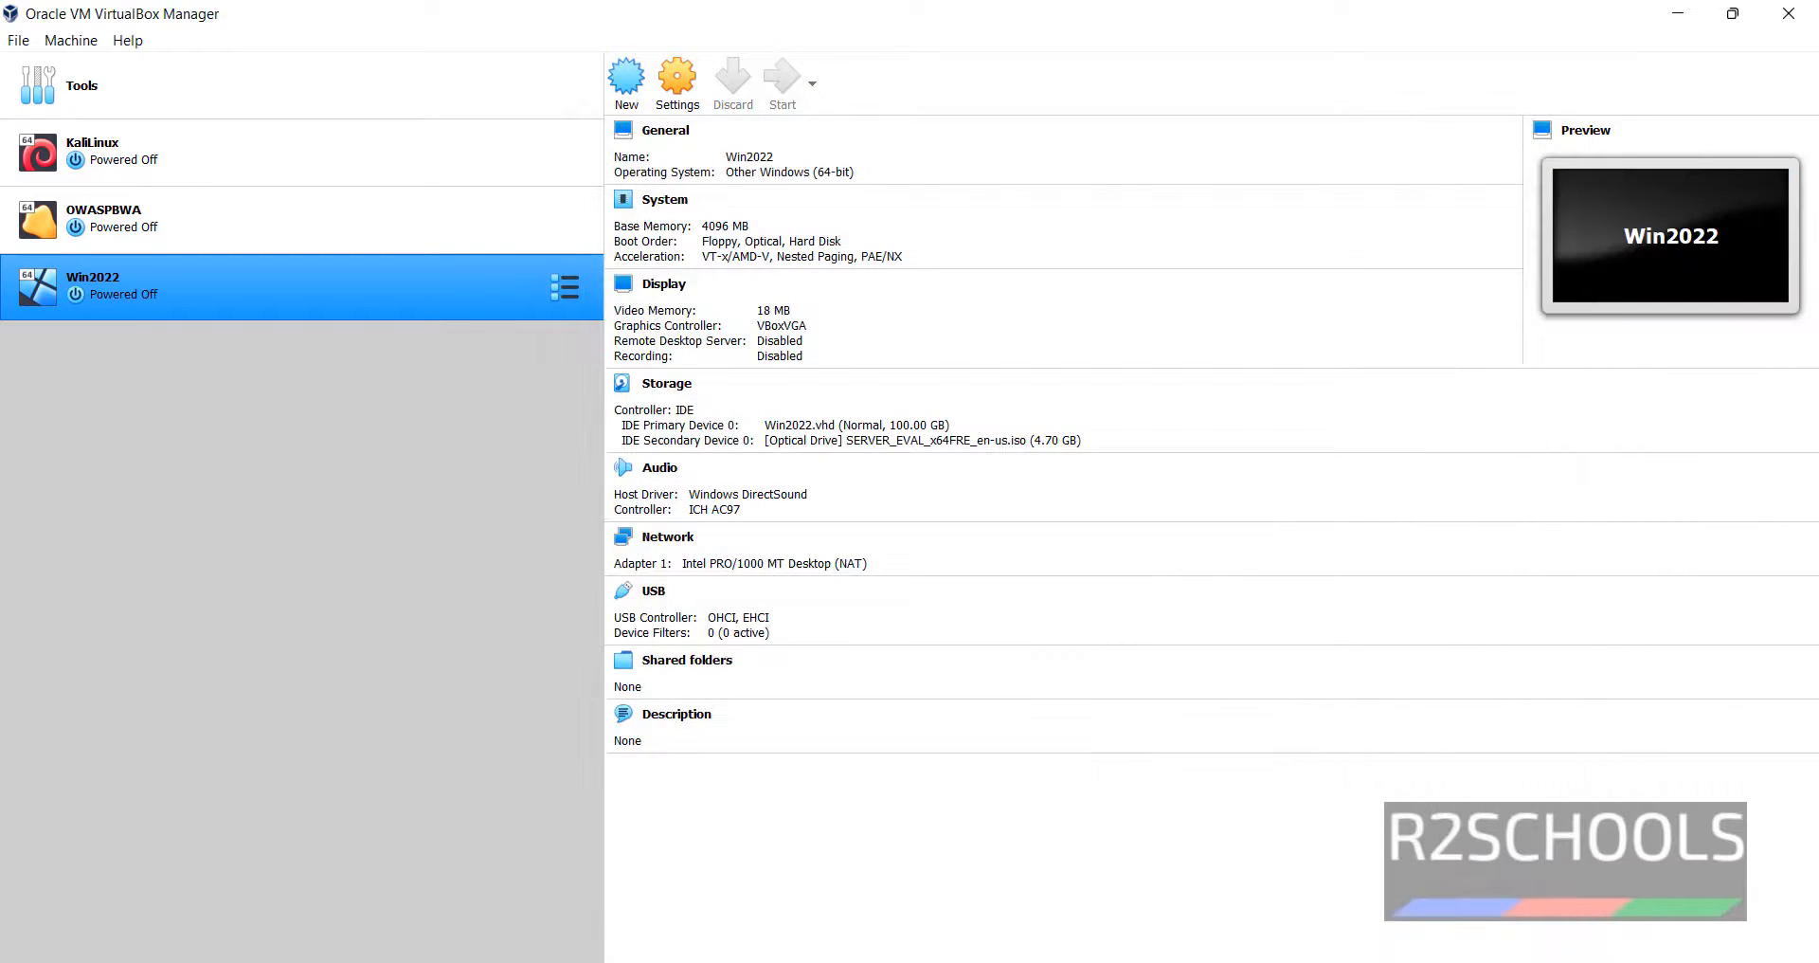
# - Eject SERVER_EVAL_x64FRE_en-us.iso from Win2022's IDE secondary optical drive, leaving it Empty
pyautogui.click(988, 442)
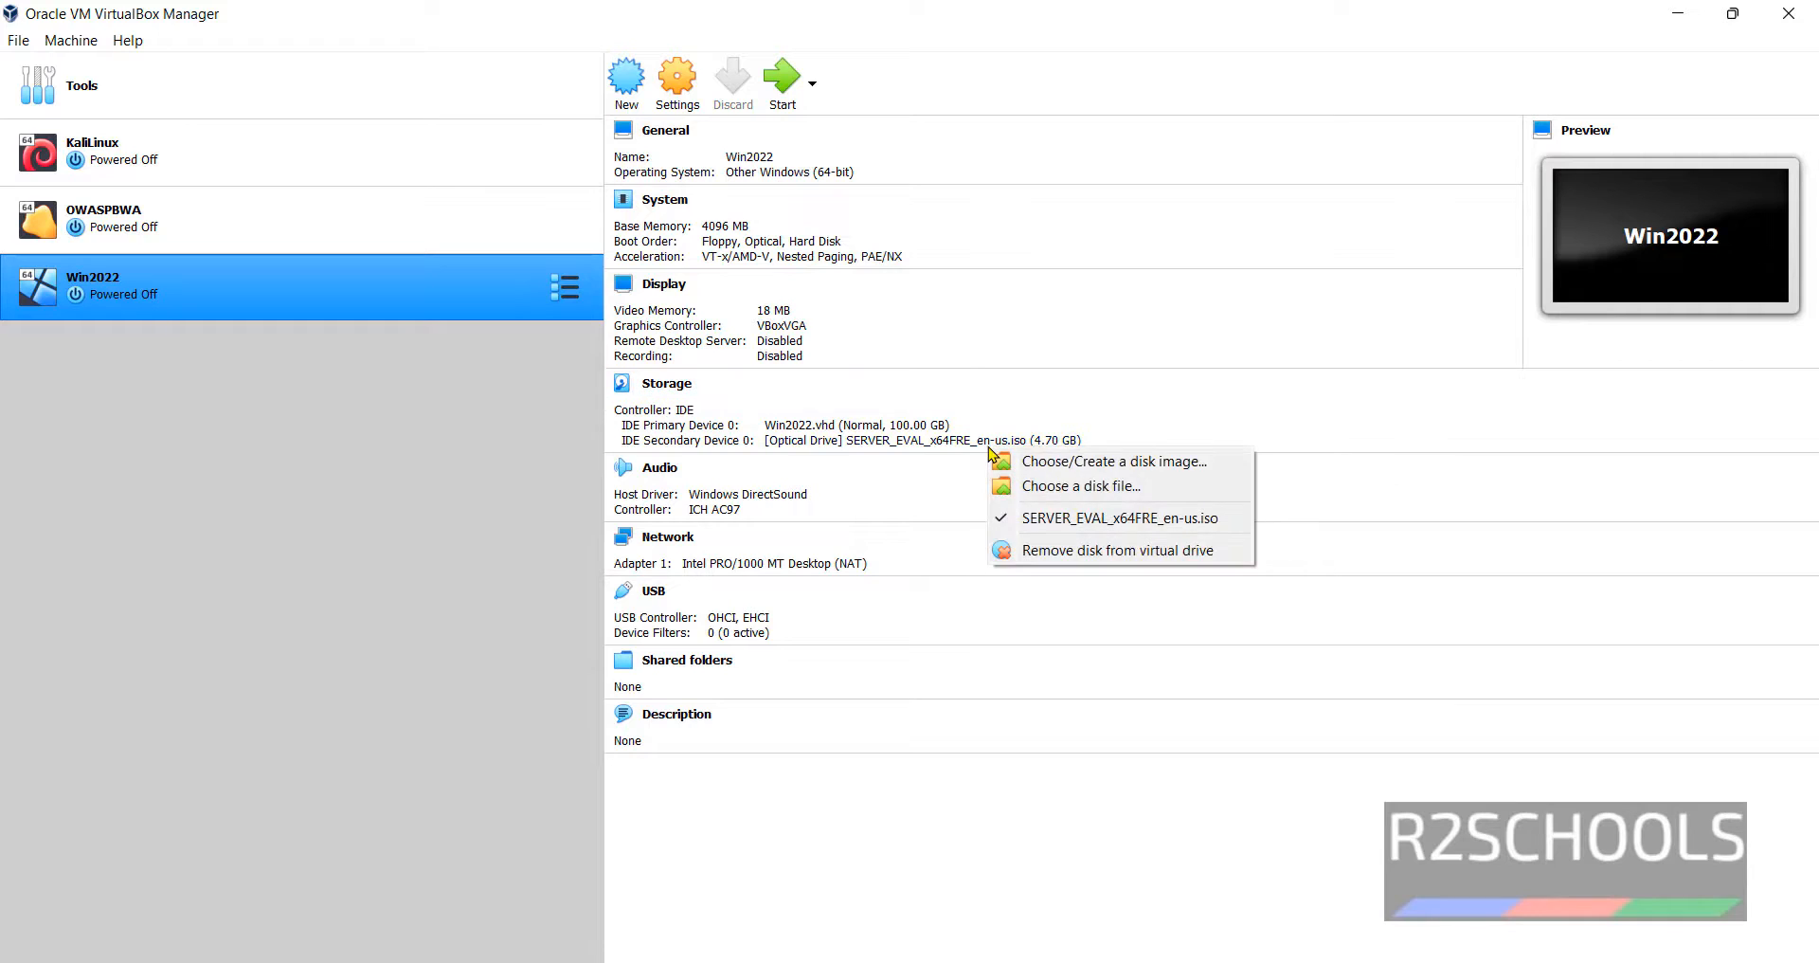
pyautogui.click(1039, 552)
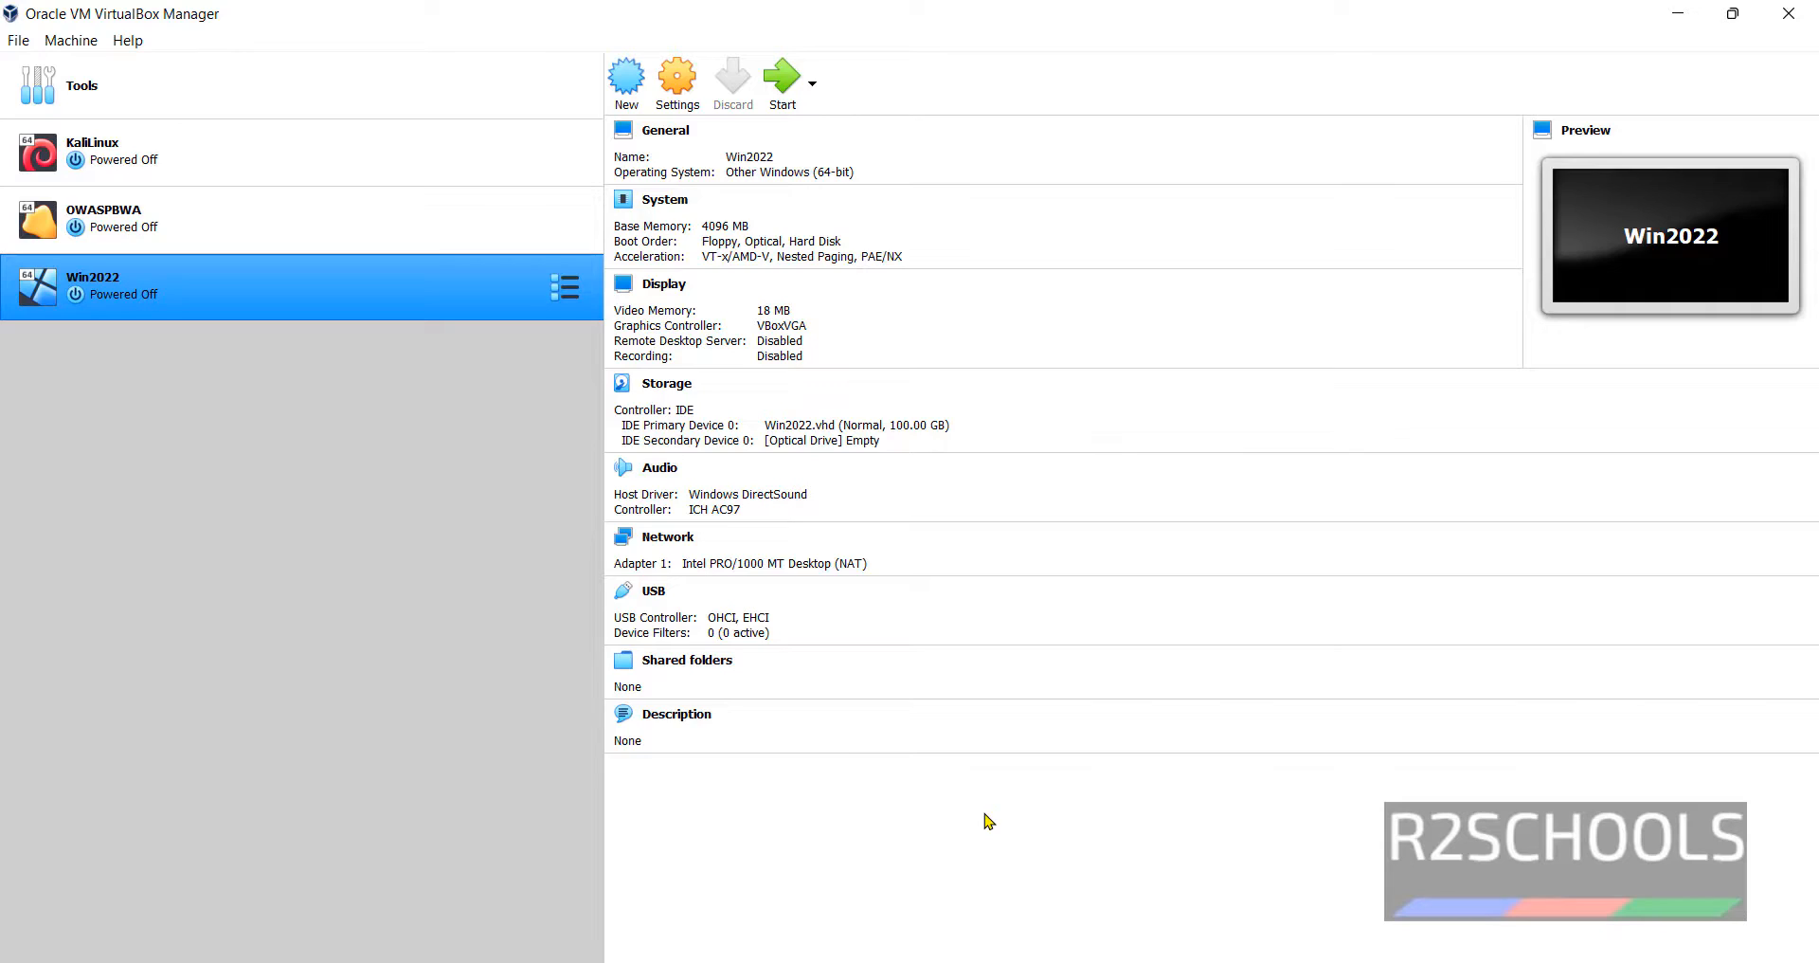